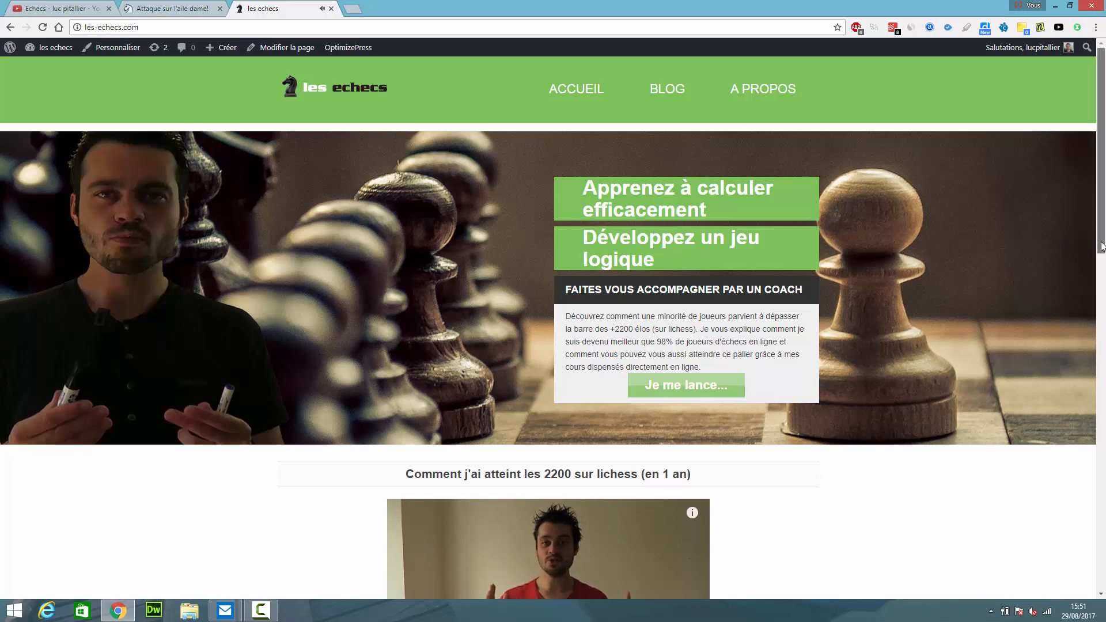
# Open the les-echecs.com home page in the OptimizePress Live Editor and display its Header & Navigation layout settings.
pyautogui.moveTo(1101, 247)
pyautogui.mouseDown()
pyautogui.moveTo(1076, 516)
pyautogui.moveTo(1102, 586)
pyautogui.moveTo(1101, 230)
pyautogui.mouseUp()
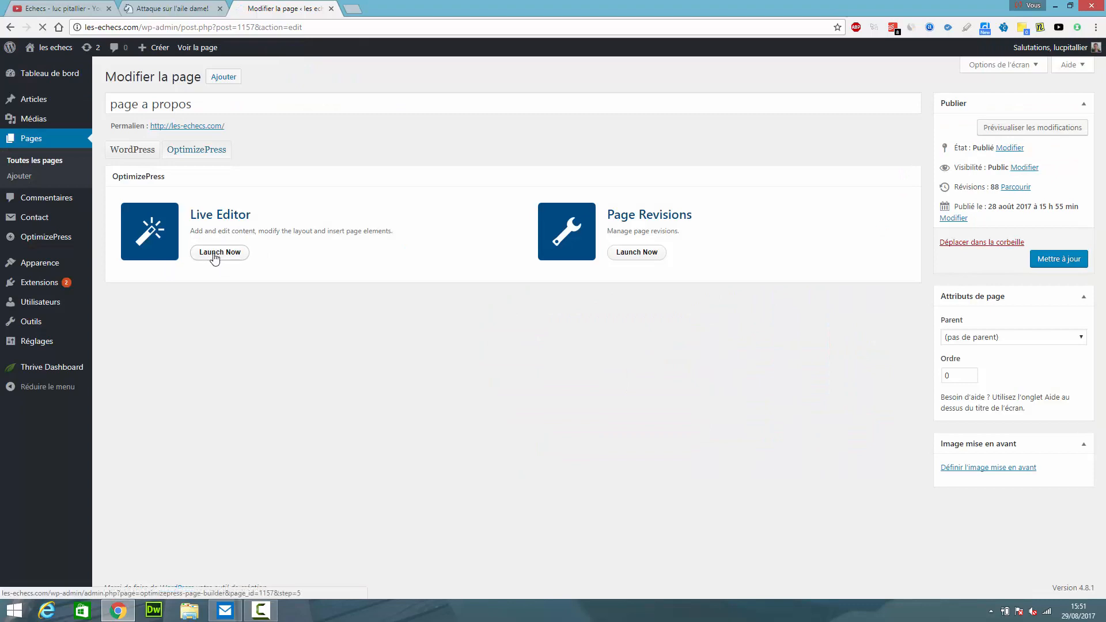
pyautogui.click(214, 254)
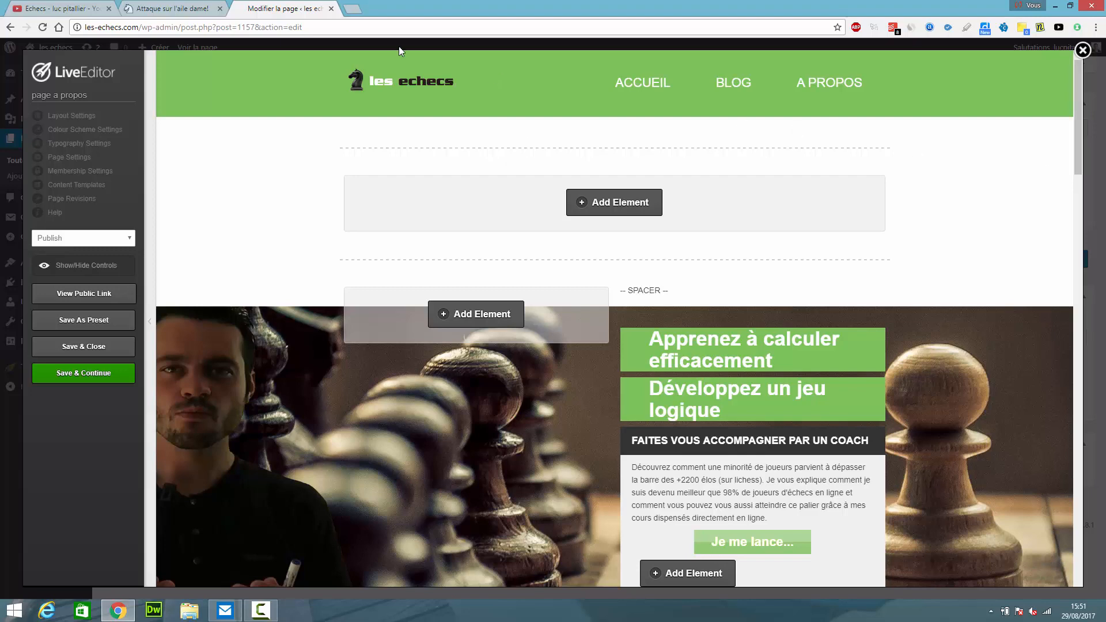
pyautogui.click(85, 118)
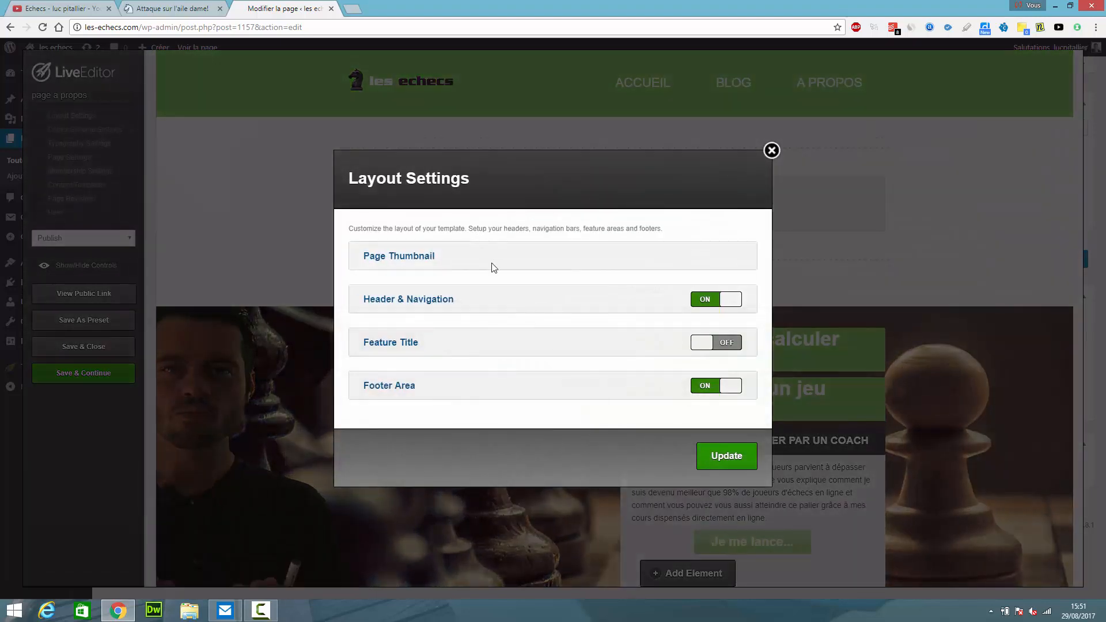
pyautogui.click(429, 302)
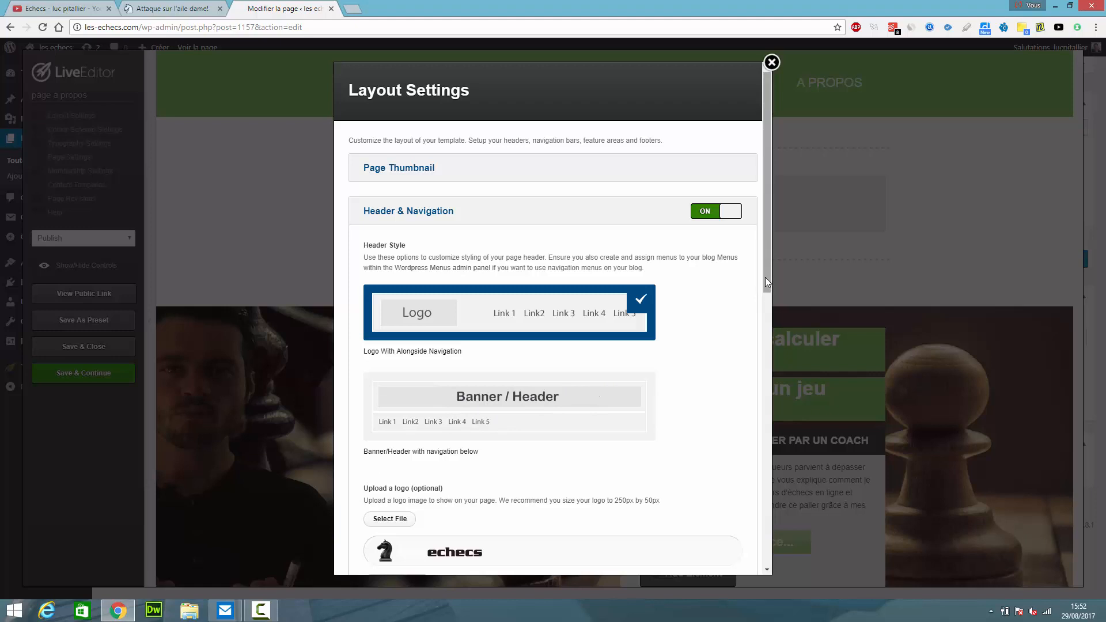
# Examine the header style, logo, background colour and logo link options, then close the Layout Settings.
pyautogui.moveTo(765, 277); pyautogui.dragTo(758, 364)
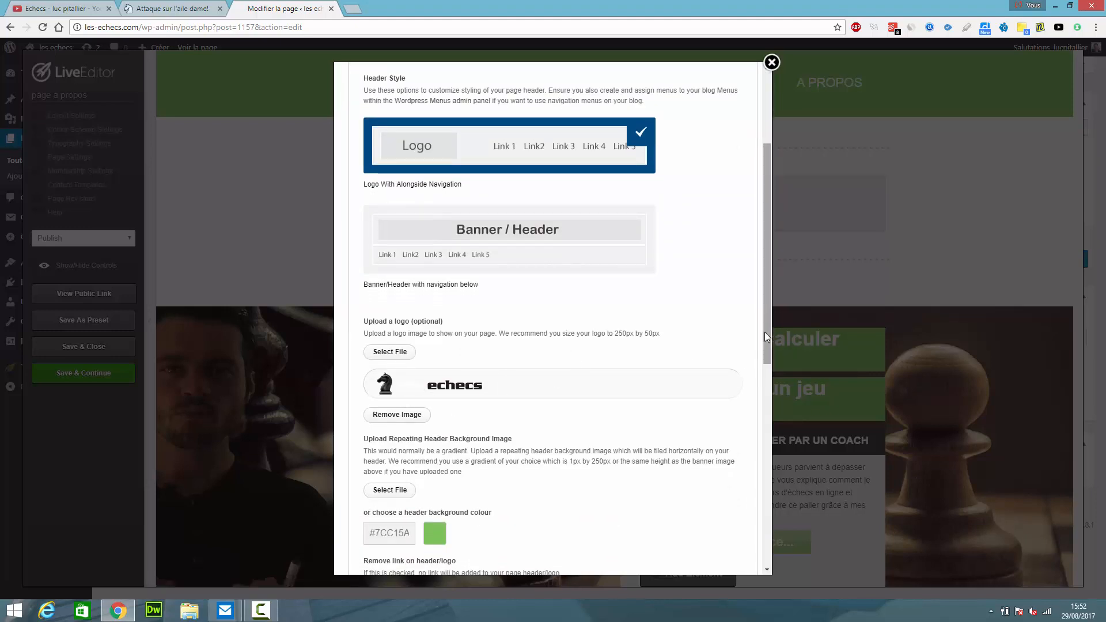
pyautogui.moveTo(765, 333); pyautogui.dragTo(759, 373)
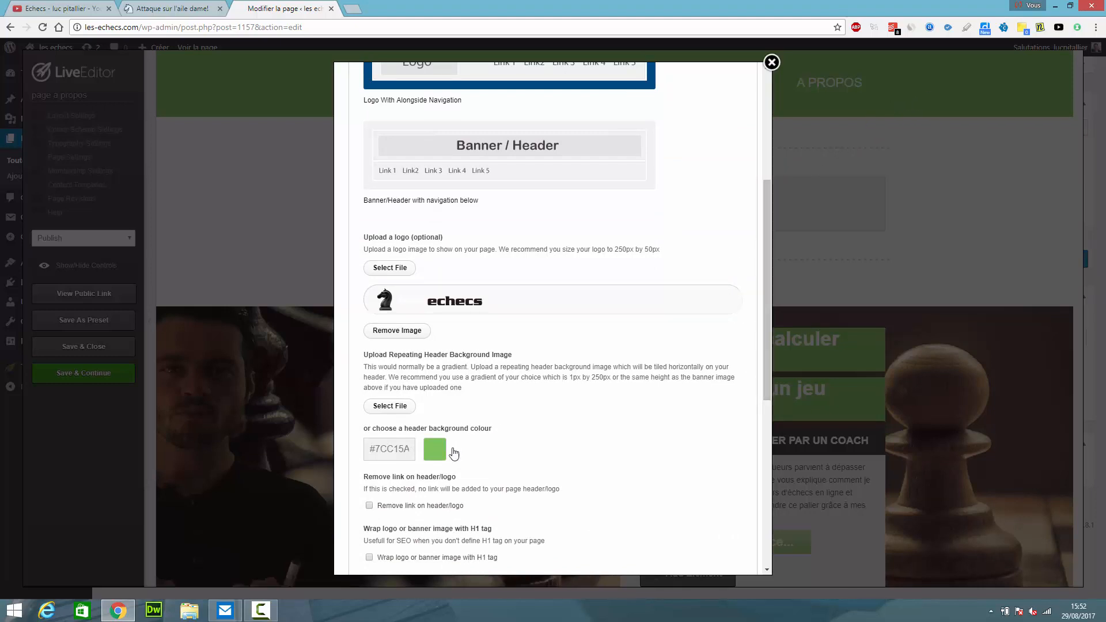
pyautogui.moveTo(765, 392); pyautogui.dragTo(772, 527)
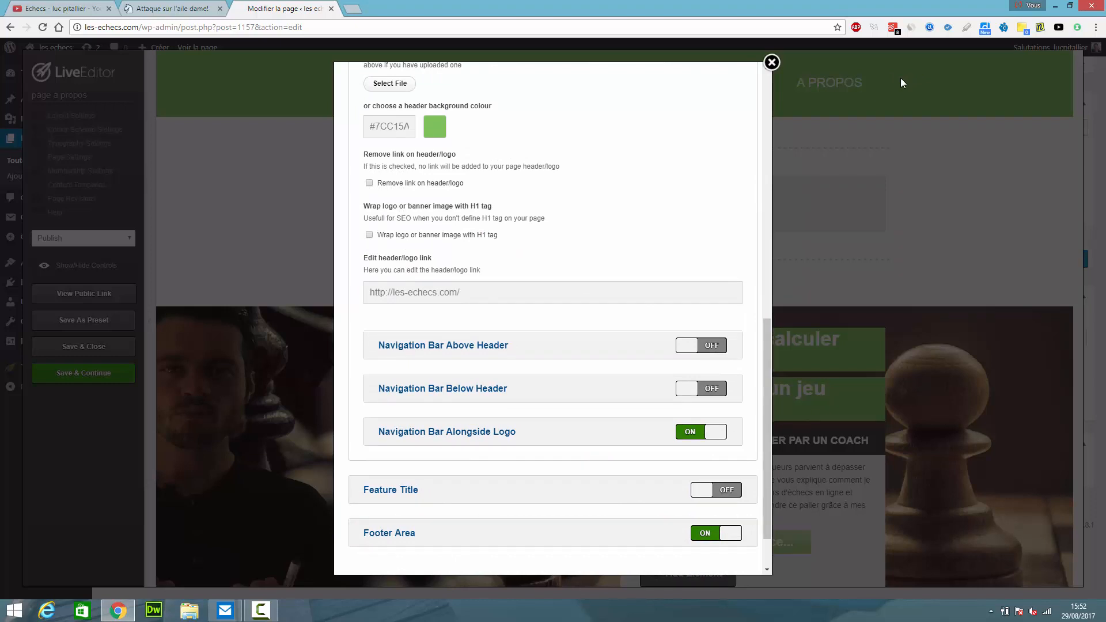
pyautogui.moveTo(465, 294); pyautogui.dragTo(336, 288)
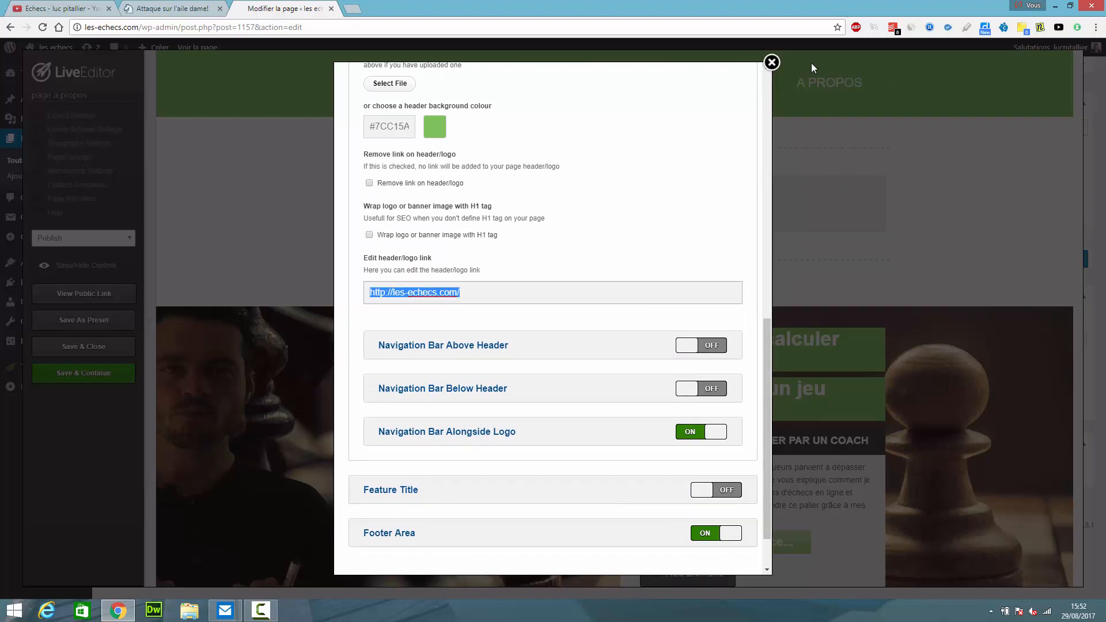
pyautogui.click(771, 63)
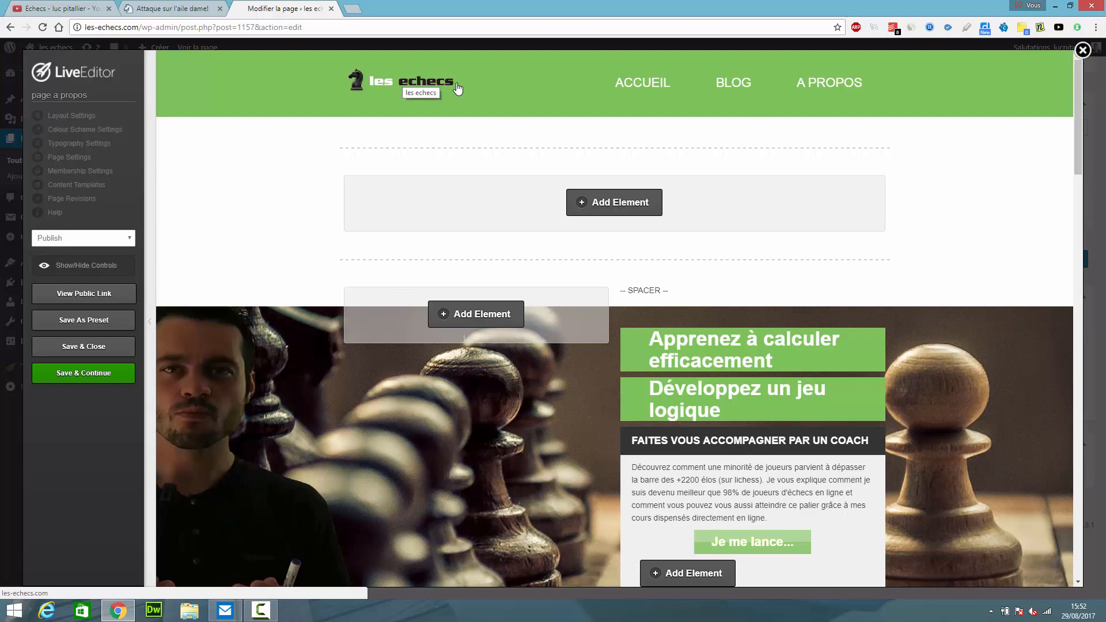
# Reopen the Header & Navigation layout settings and update them.
pyautogui.rightClick(584, 83)
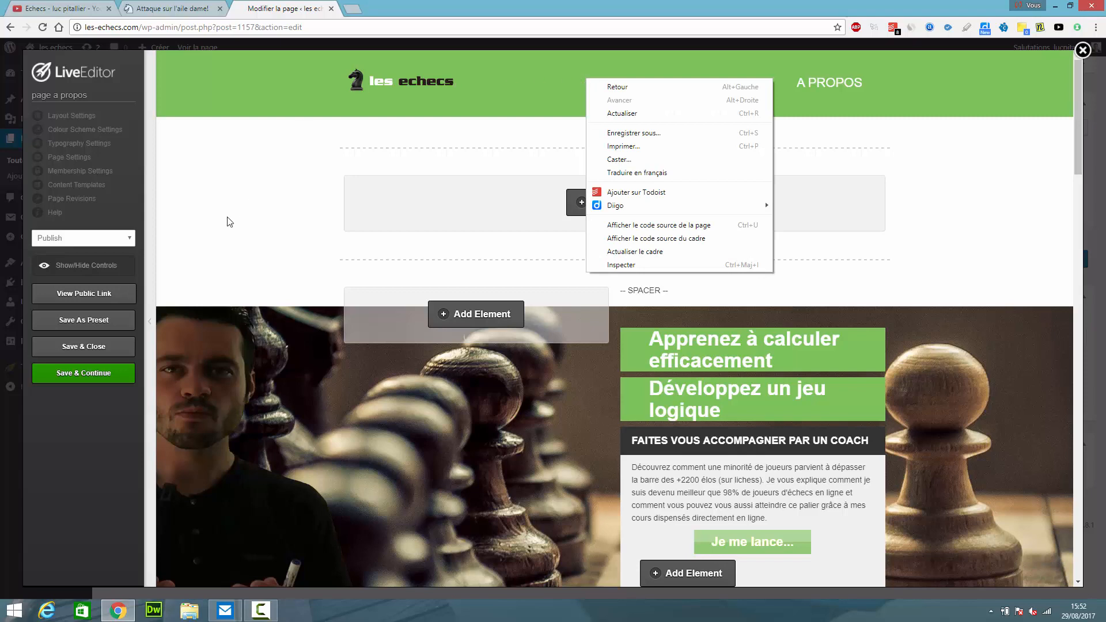
pyautogui.click(51, 539)
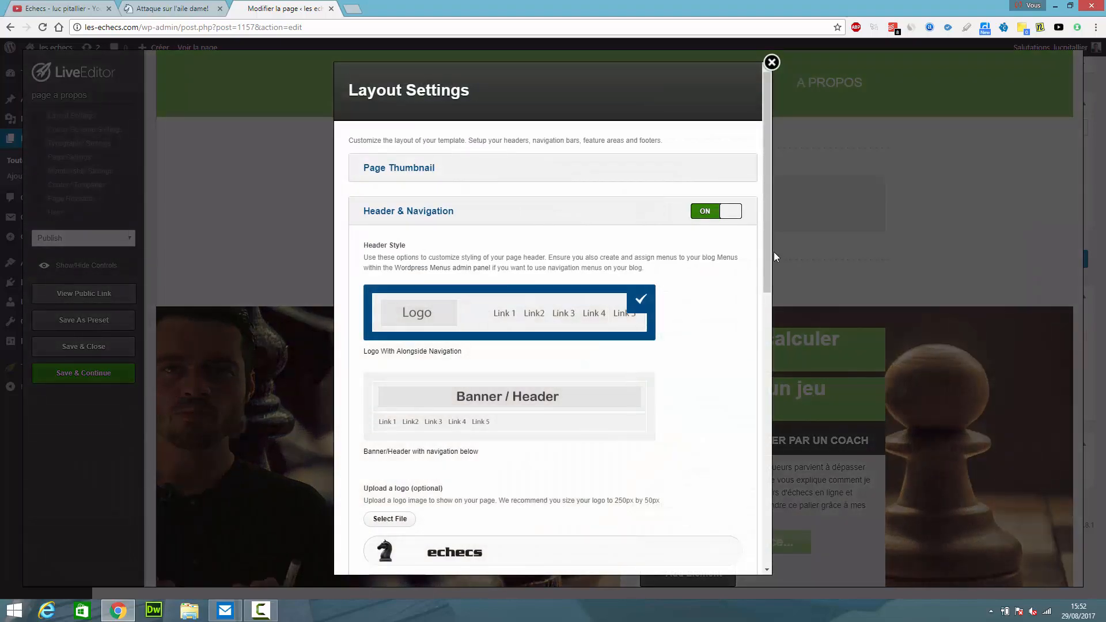
pyautogui.moveTo(767, 260); pyautogui.dragTo(729, 541)
pyautogui.click(727, 544)
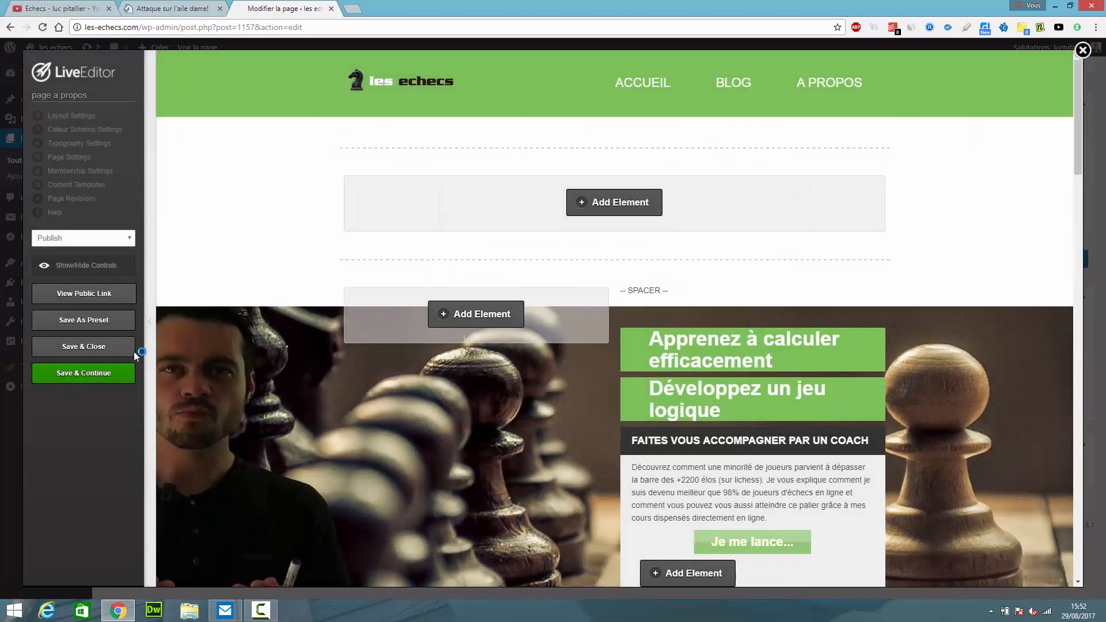
# Review the Footer Area layout options, then inspect the copyright line and legal link at the end of the page.
pyautogui.click(80, 121)
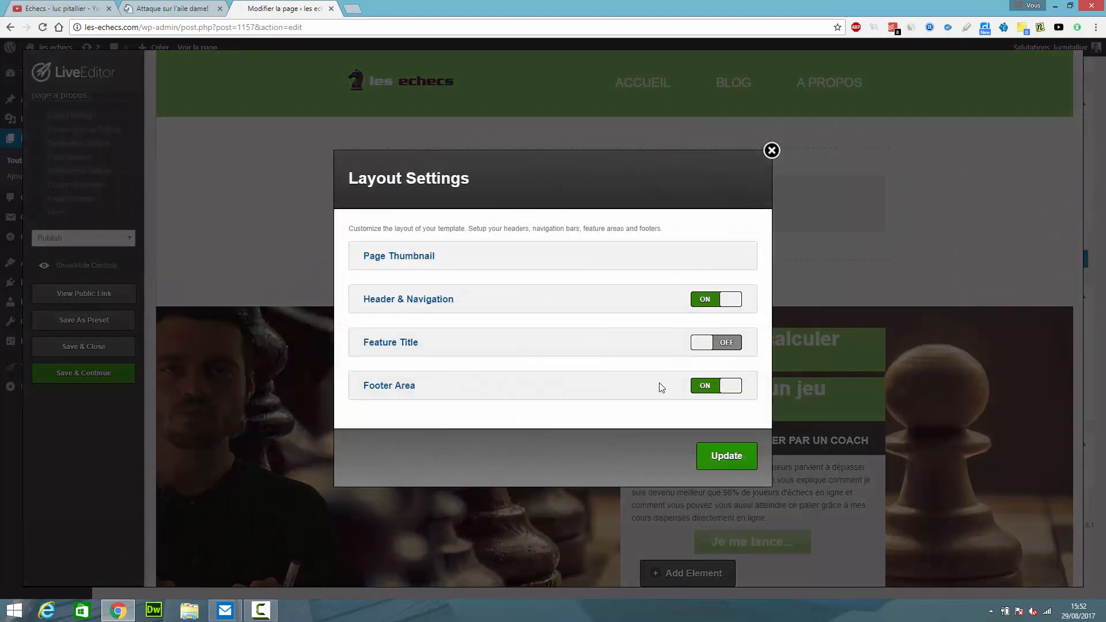
pyautogui.click(412, 390)
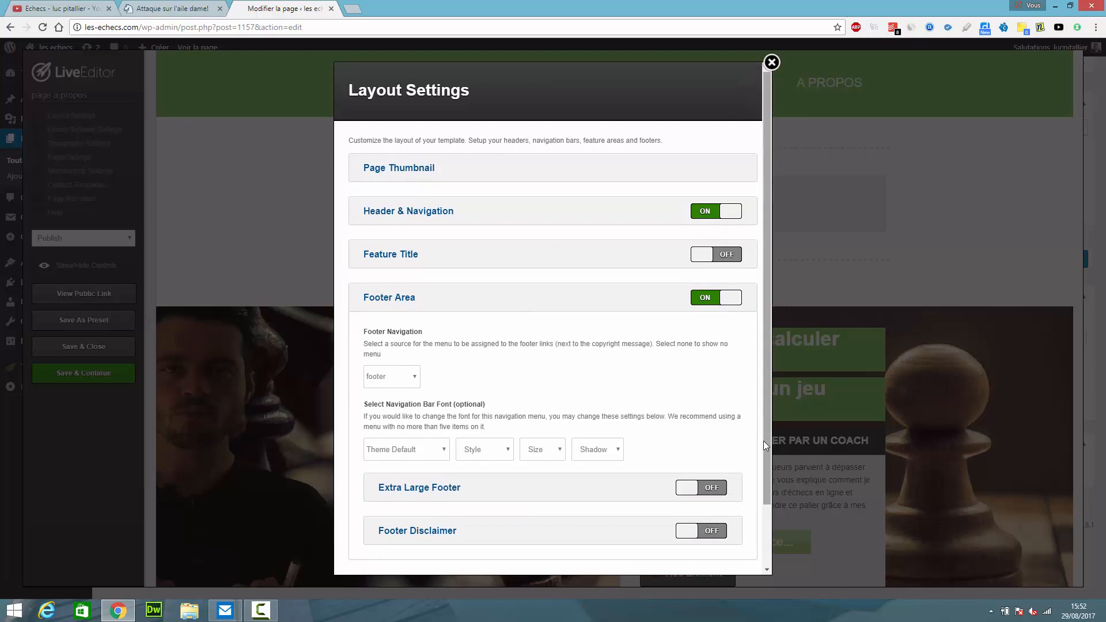
pyautogui.moveTo(763, 441); pyautogui.dragTo(767, 541)
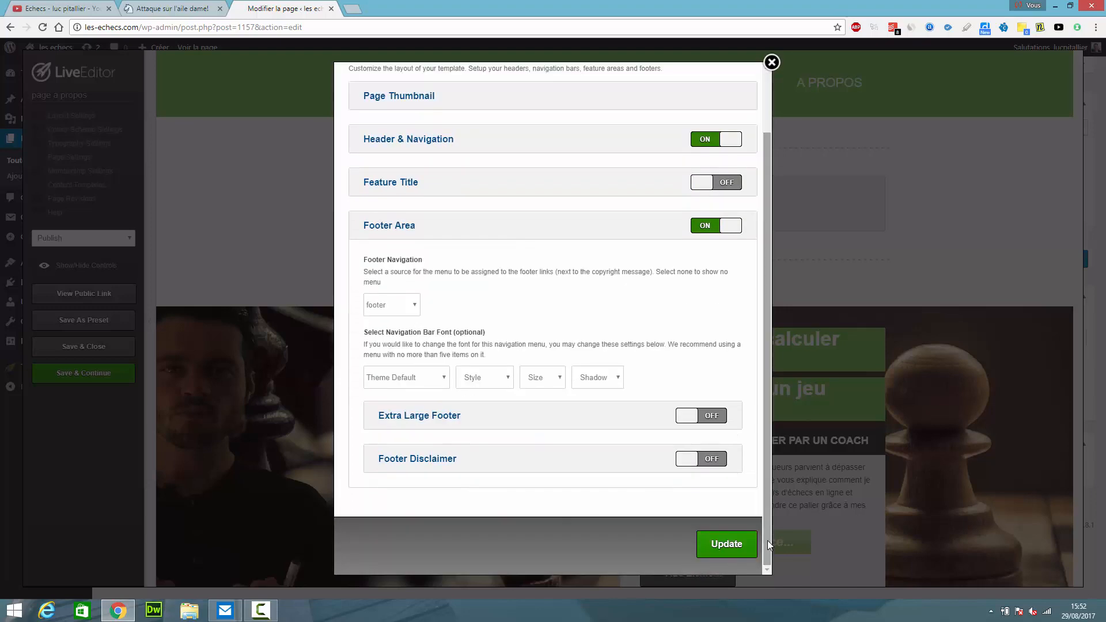
pyautogui.click(771, 63)
pyautogui.moveTo(1082, 142); pyautogui.dragTo(1069, 572)
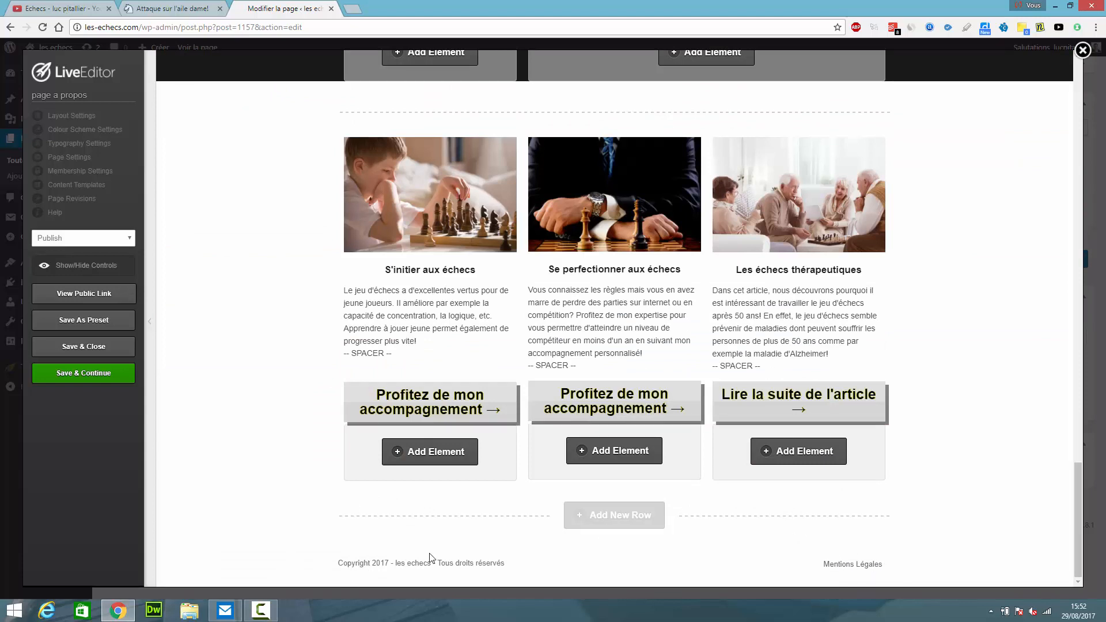
pyautogui.moveTo(1076, 541); pyautogui.dragTo(1070, 84)
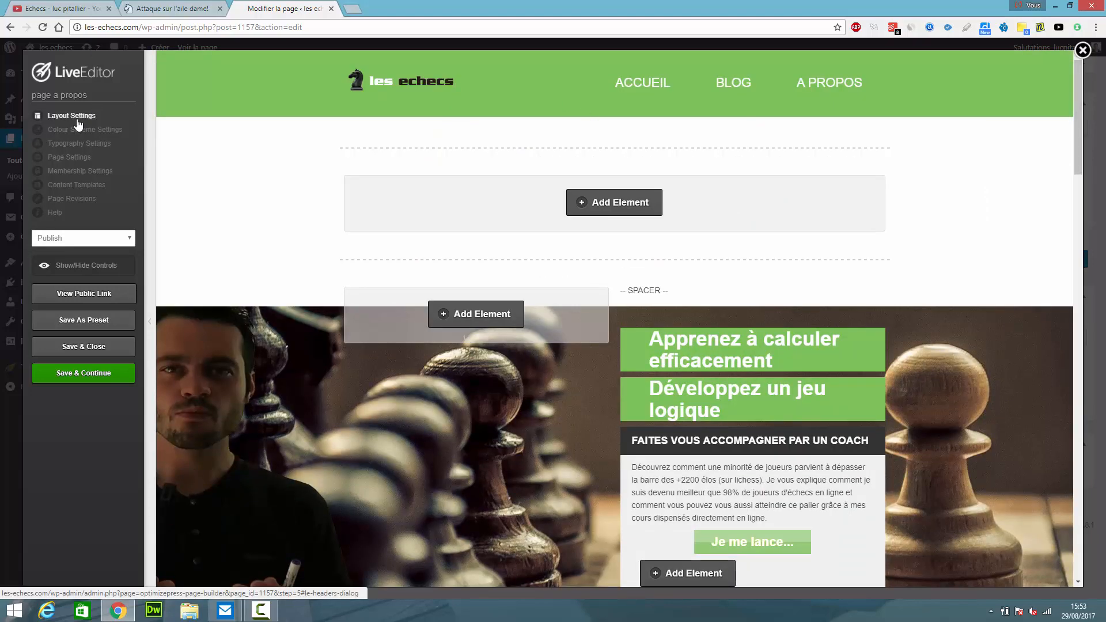
# Look through the menus available for Footer Navigation in the Footer Area settings, then close the Layout Settings.
pyautogui.click(72, 116)
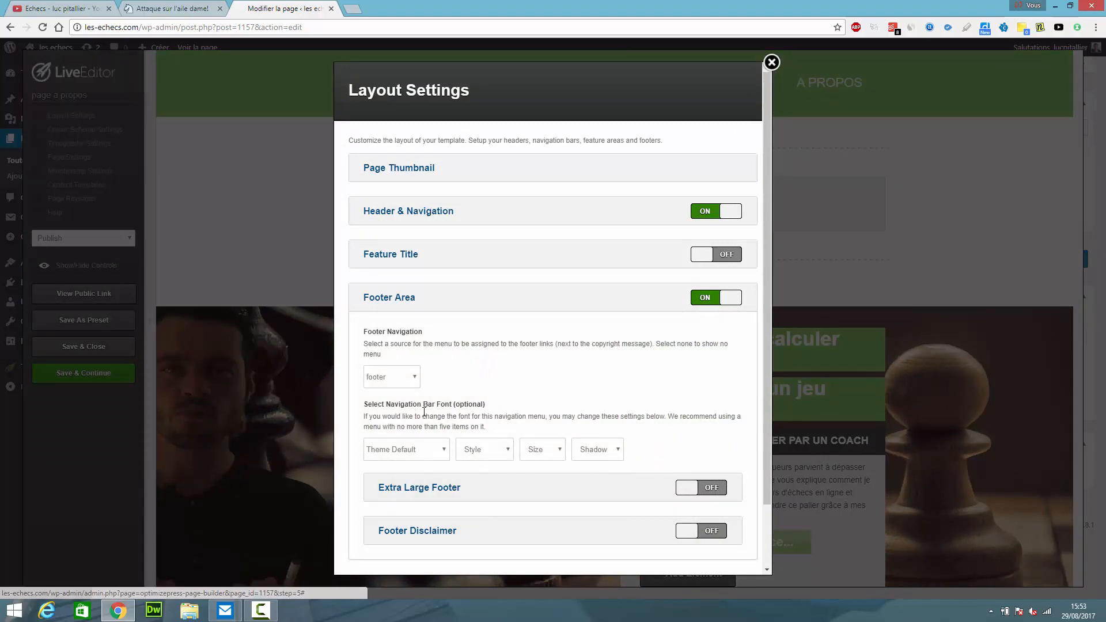
pyautogui.click(417, 383)
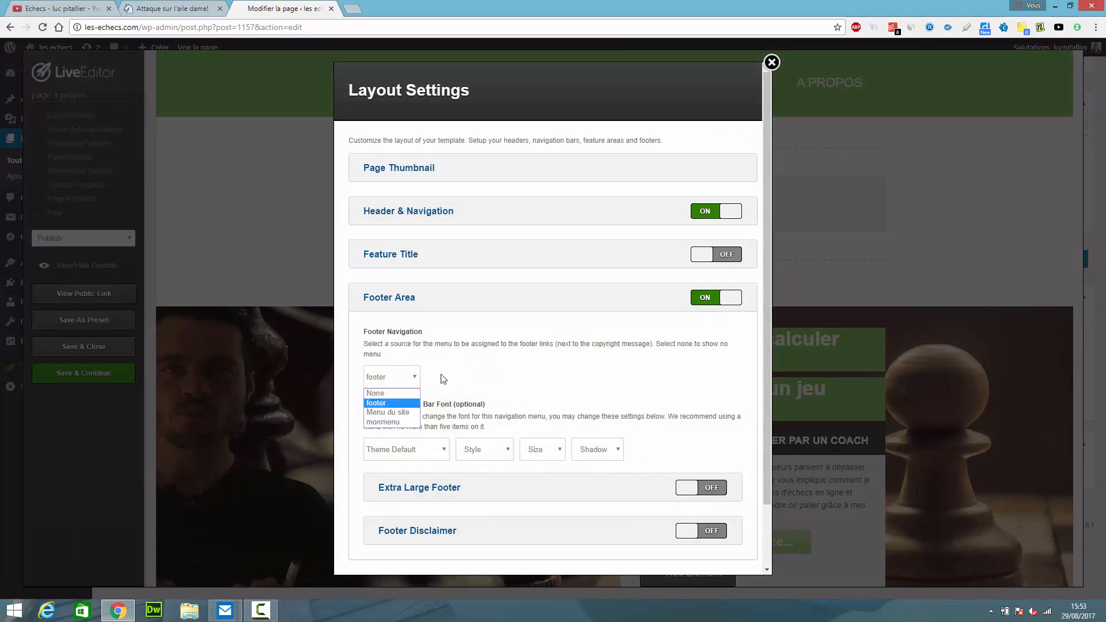
pyautogui.click(442, 378)
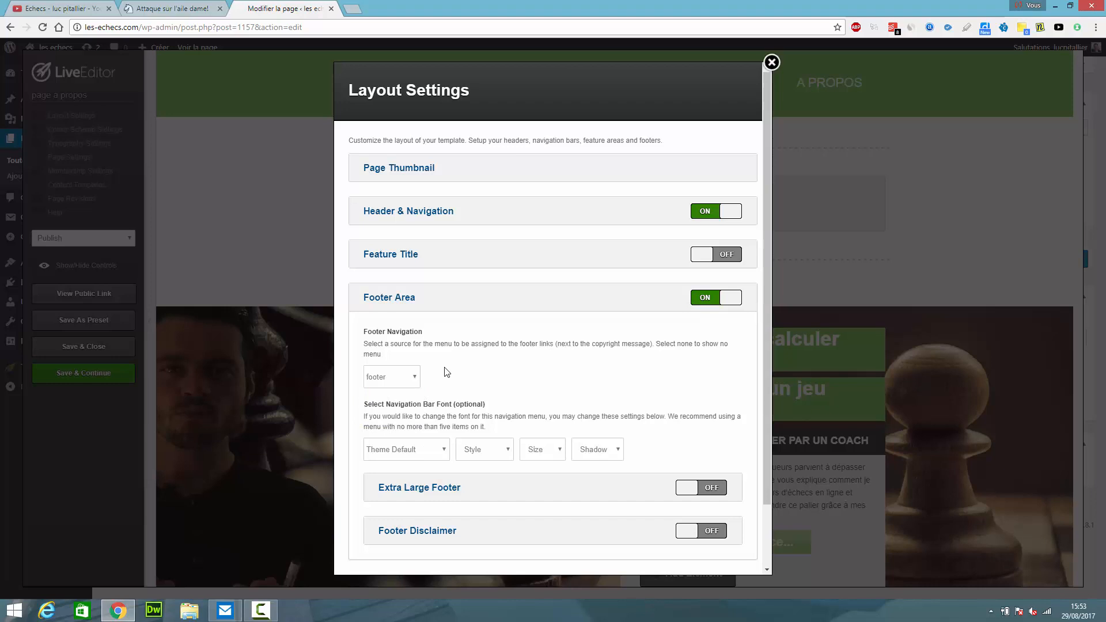
pyautogui.click(441, 215)
pyautogui.click(440, 214)
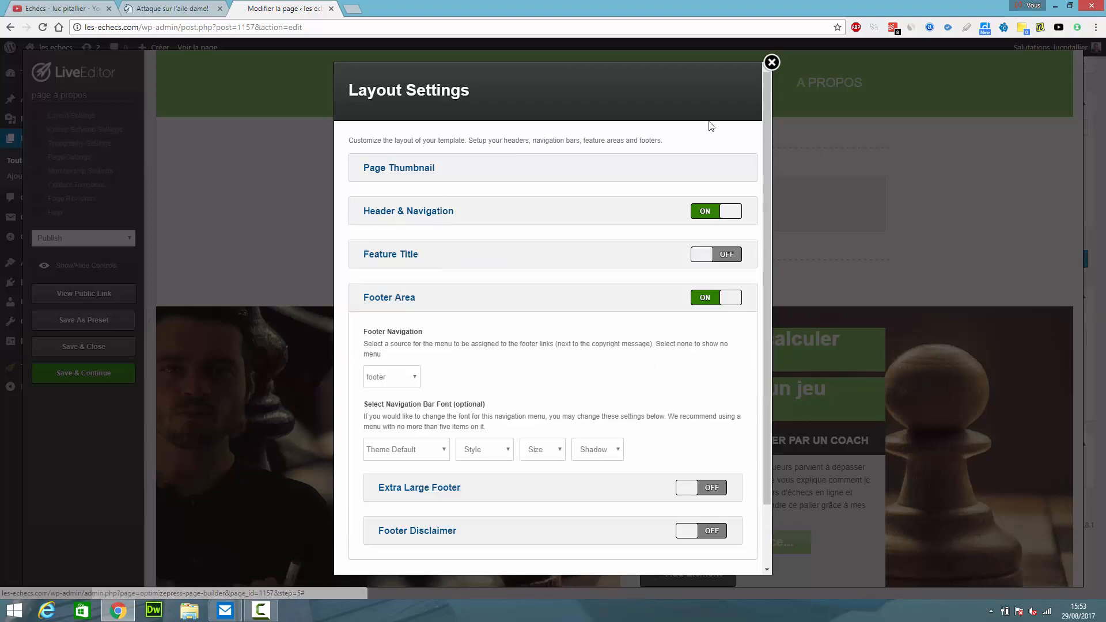
pyautogui.click(771, 62)
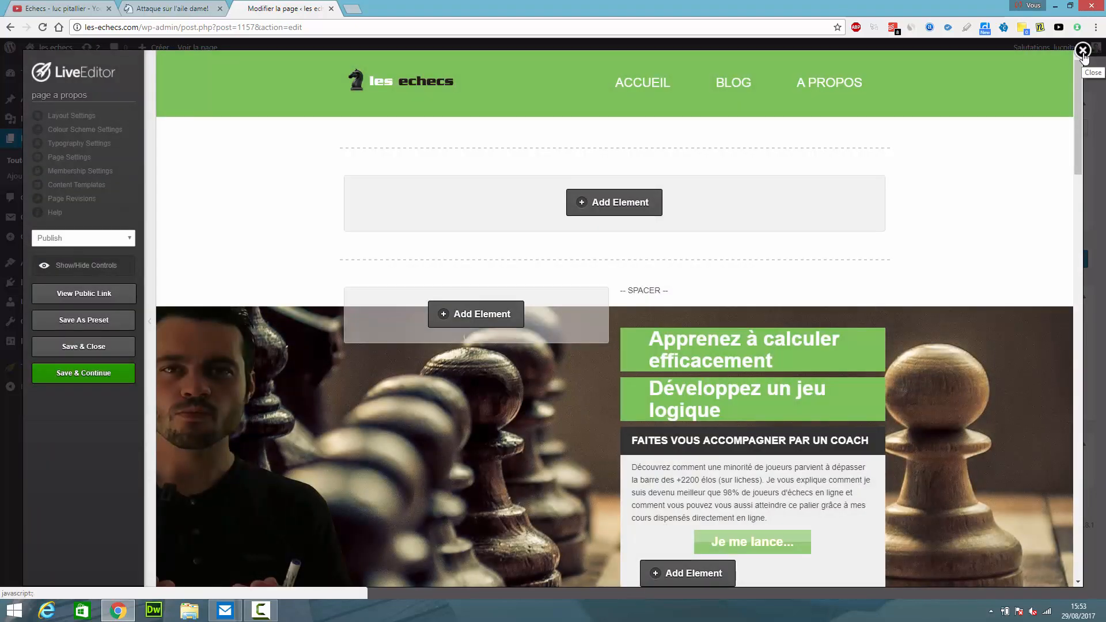
# Exit the Live Editor without saving and open WordPress menu management to view the list of editable menus.
pyautogui.click(1082, 51)
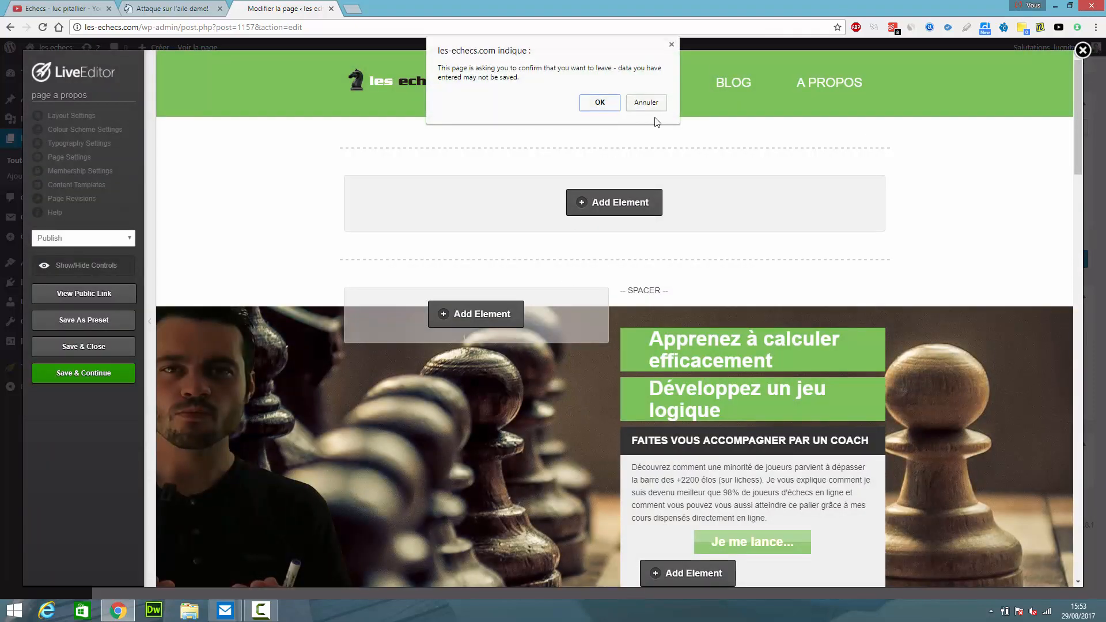
pyautogui.click(610, 103)
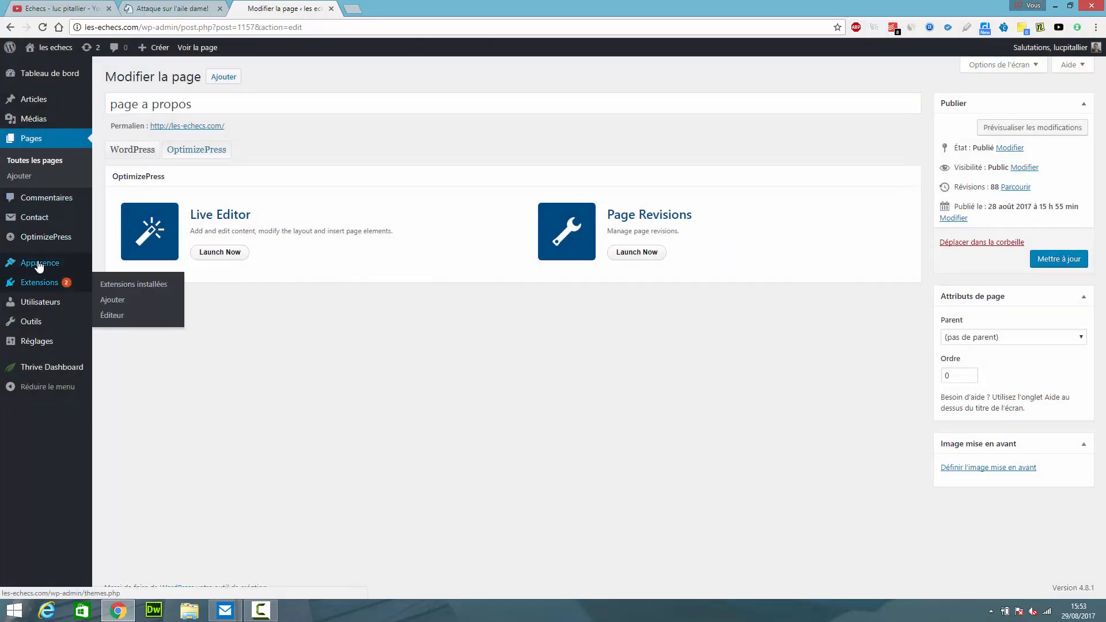
pyautogui.moveTo(38, 265)
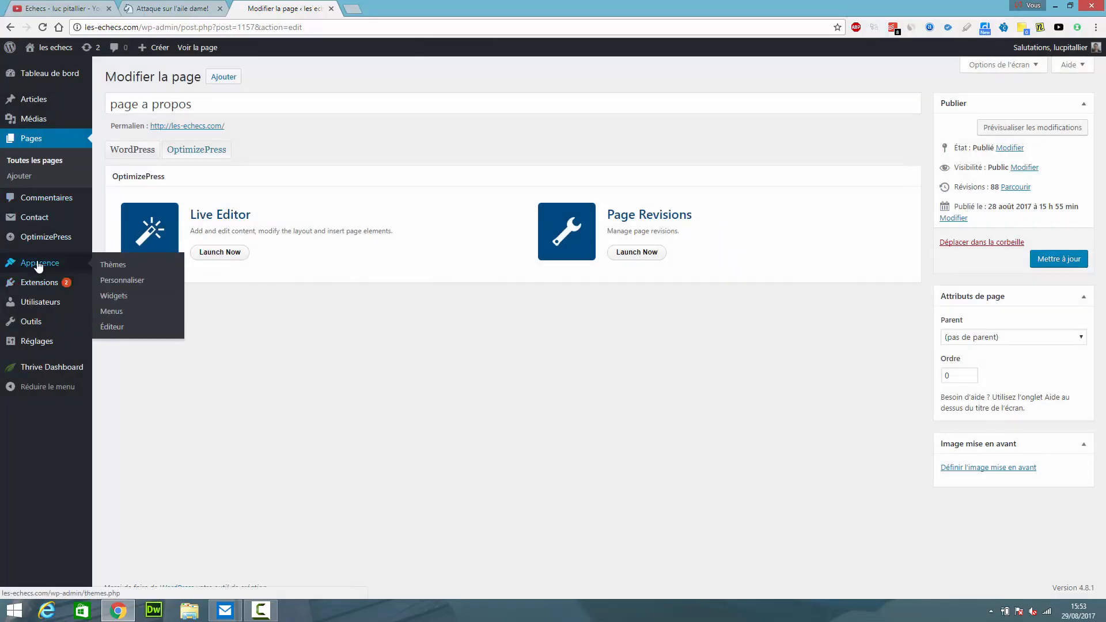
pyautogui.click(111, 311)
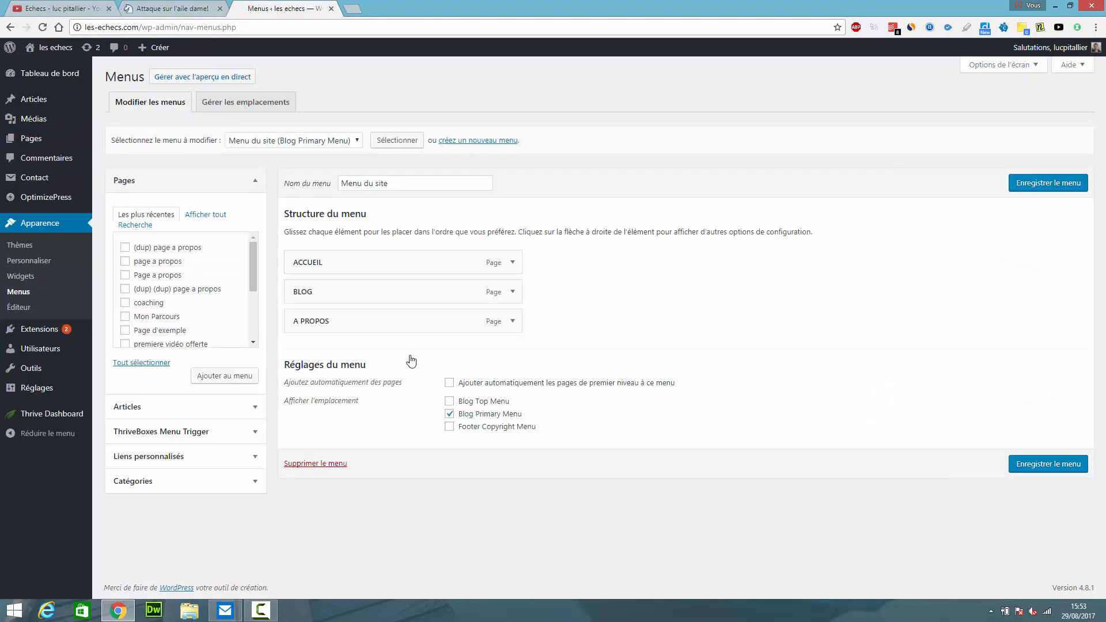
pyautogui.click(353, 143)
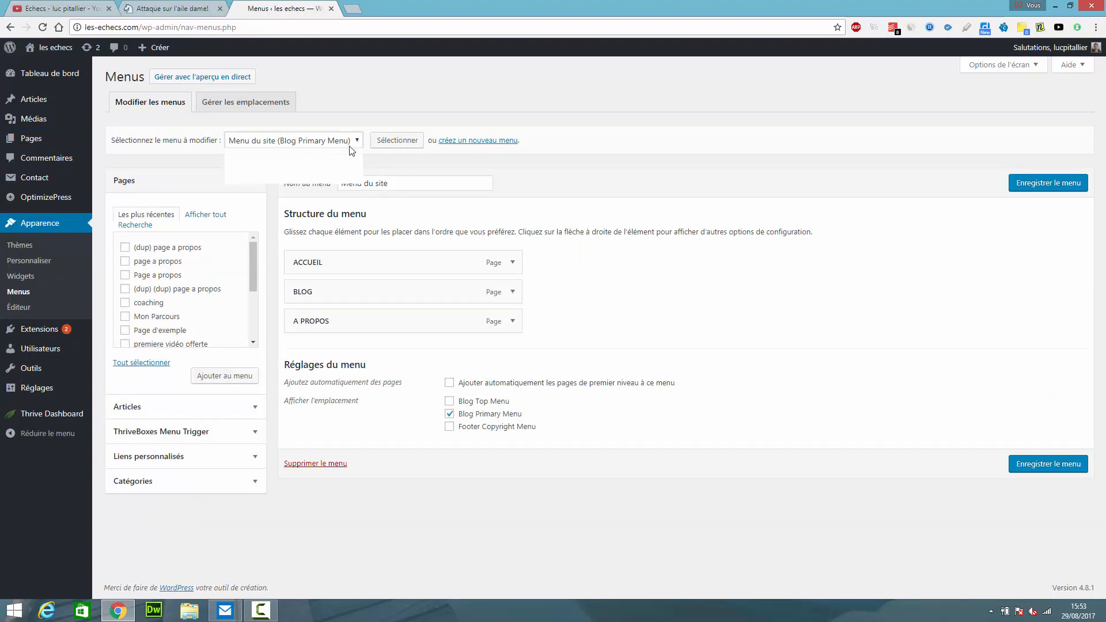
pyautogui.click(494, 172)
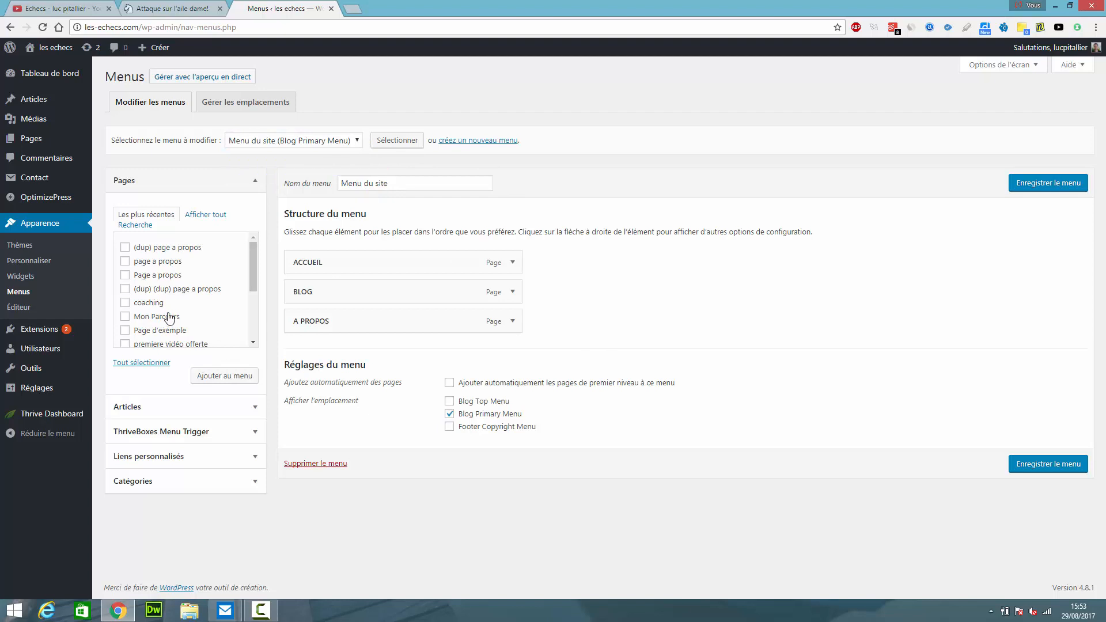
# Mark the coaching, Mon Parcours and (dup) (dup) page a propos pages, and open the ACCUEIL menu item's navigation title for editing.
pyautogui.click(125, 316)
pyautogui.click(125, 291)
pyautogui.click(512, 262)
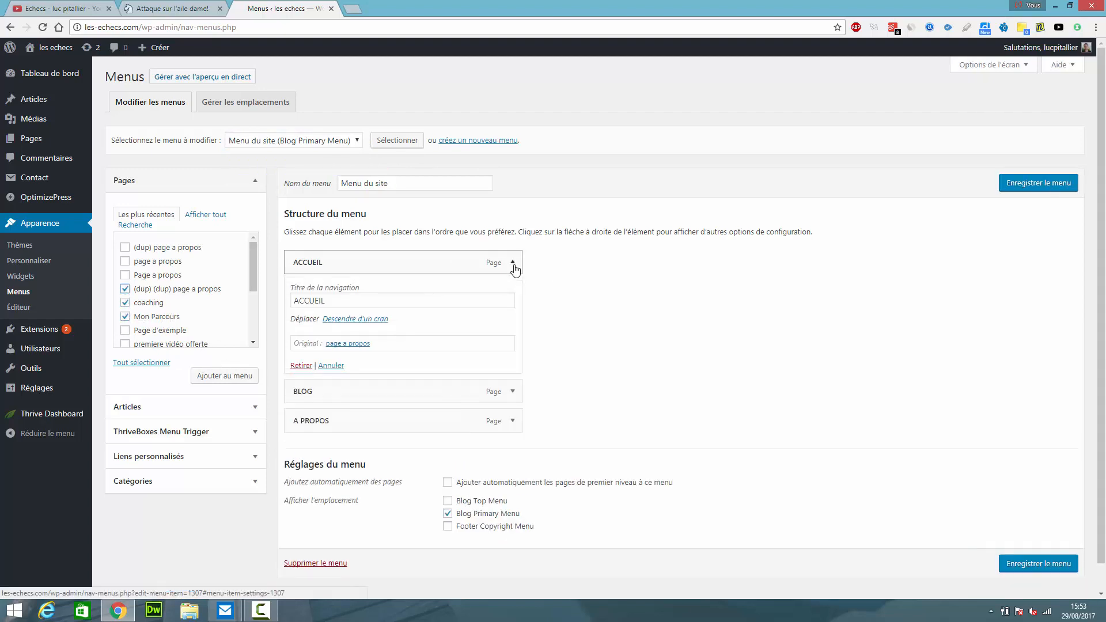
pyautogui.moveTo(319, 301); pyautogui.dragTo(258, 306)
pyautogui.moveTo(339, 301); pyautogui.dragTo(294, 297)
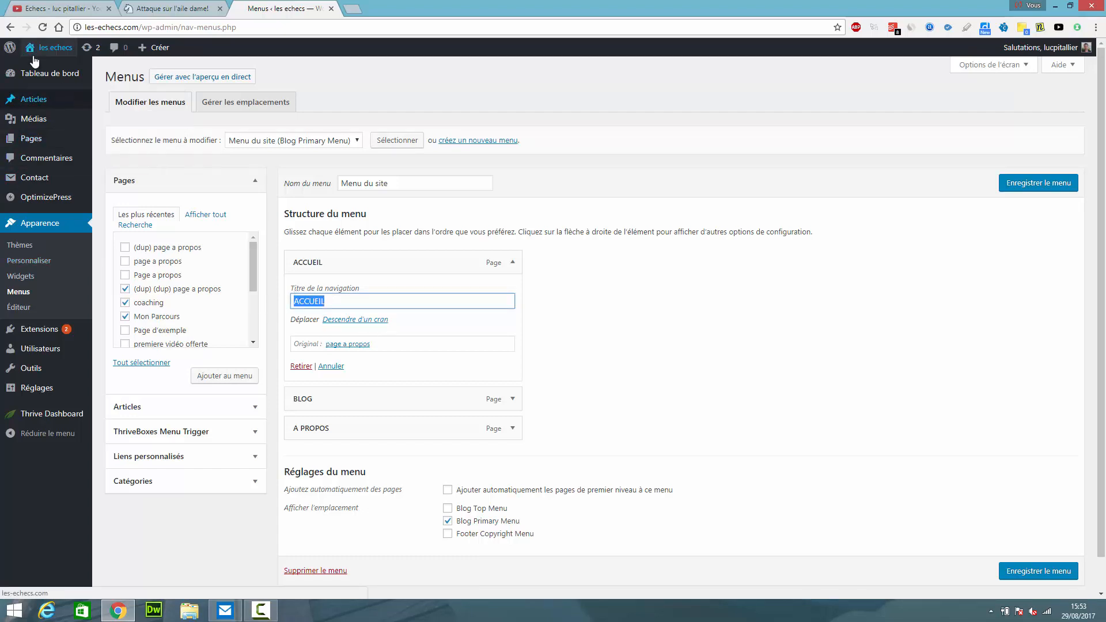
# Return to the page a propos edit screen, reopen it in the Live Editor and expand the Header & Navigation layout settings.
pyautogui.click(10, 27)
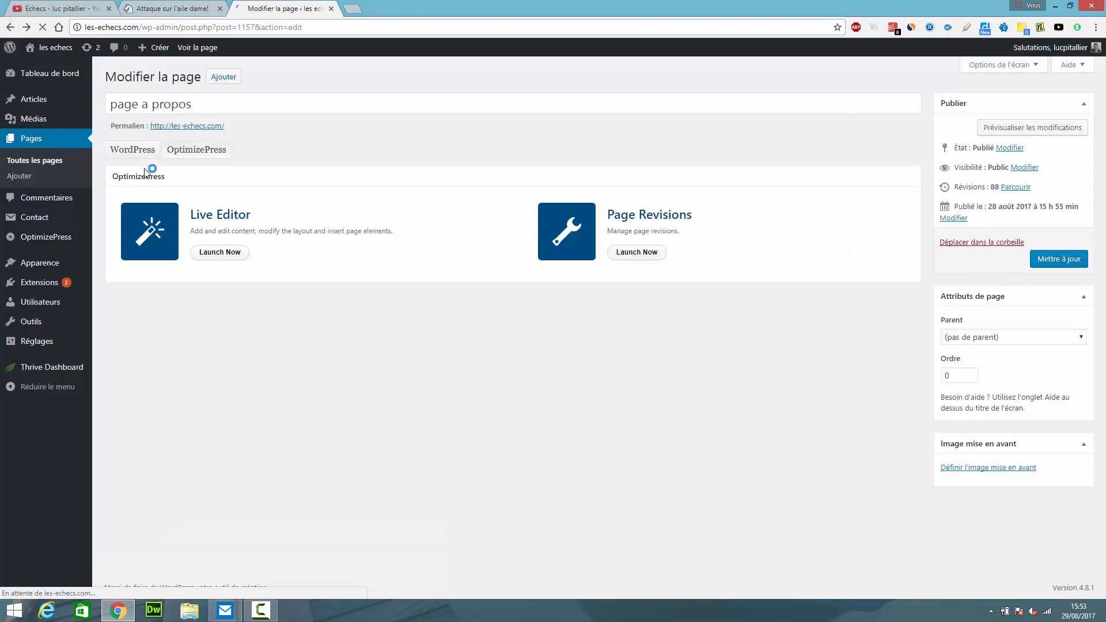
pyautogui.click(225, 252)
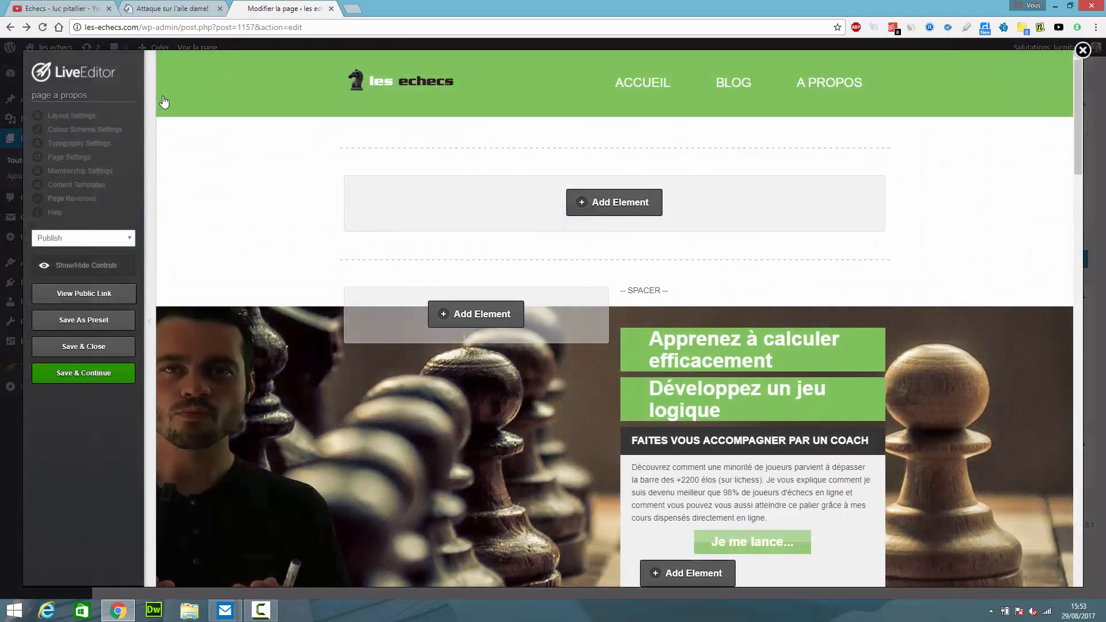
pyautogui.click(87, 116)
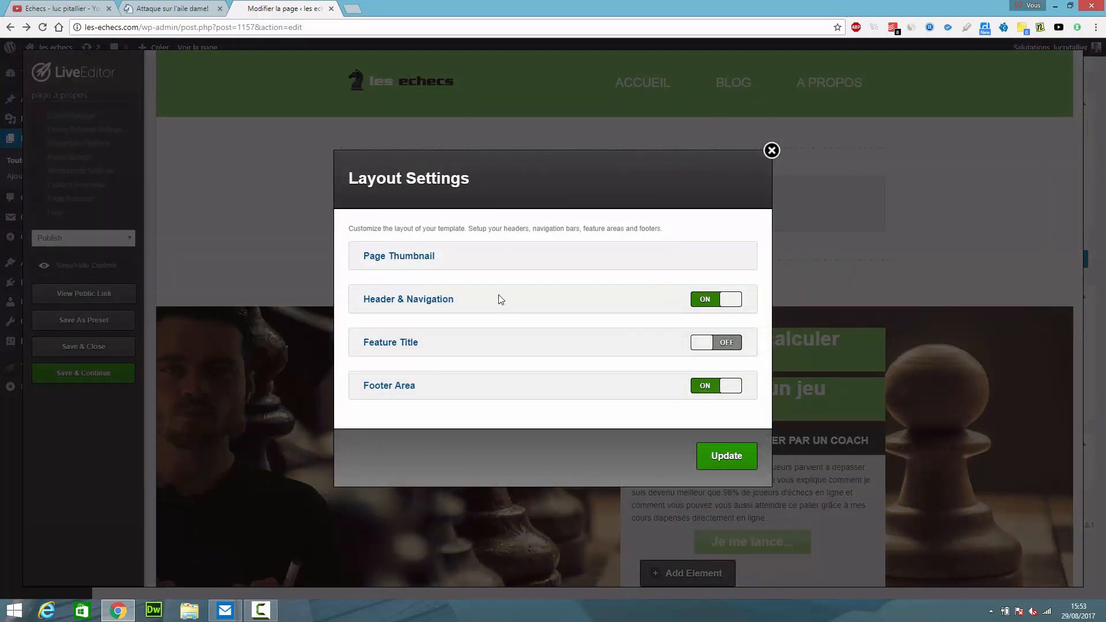
pyautogui.click(441, 304)
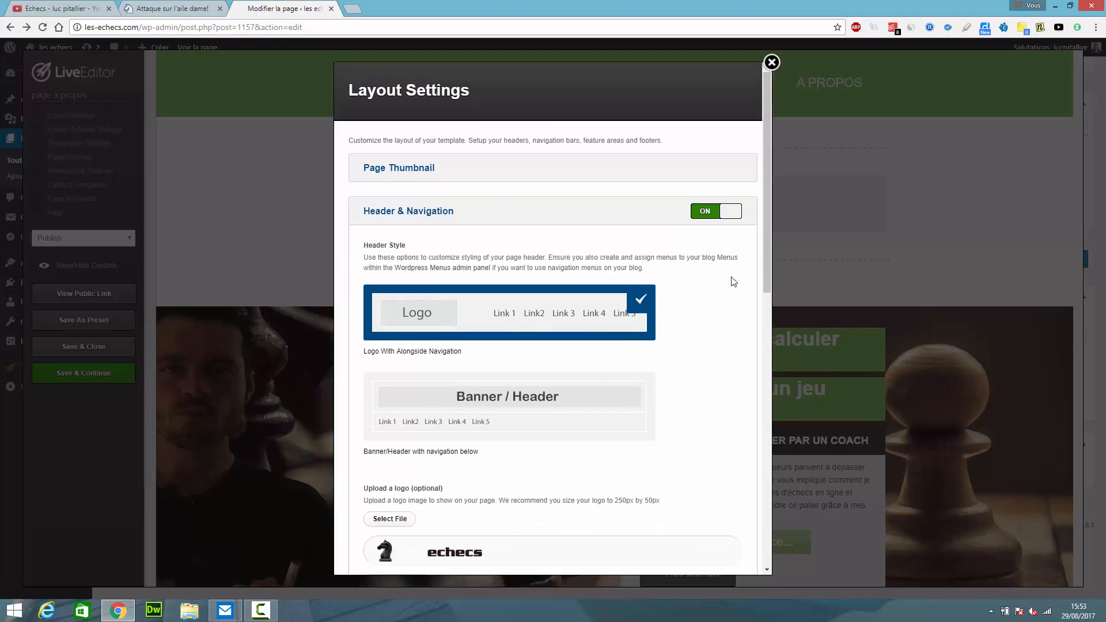
# Look through the menus available for Navigation Bar Alongside Logo, then close the Layout Settings without updating.
pyautogui.moveTo(766, 258); pyautogui.dragTo(762, 510)
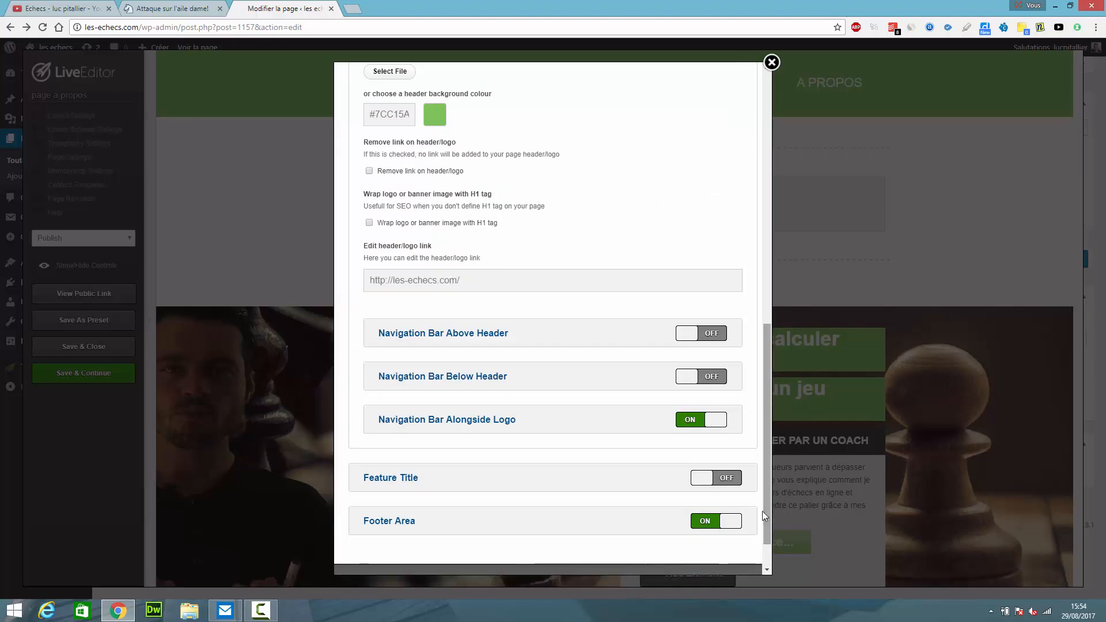
pyautogui.click(471, 424)
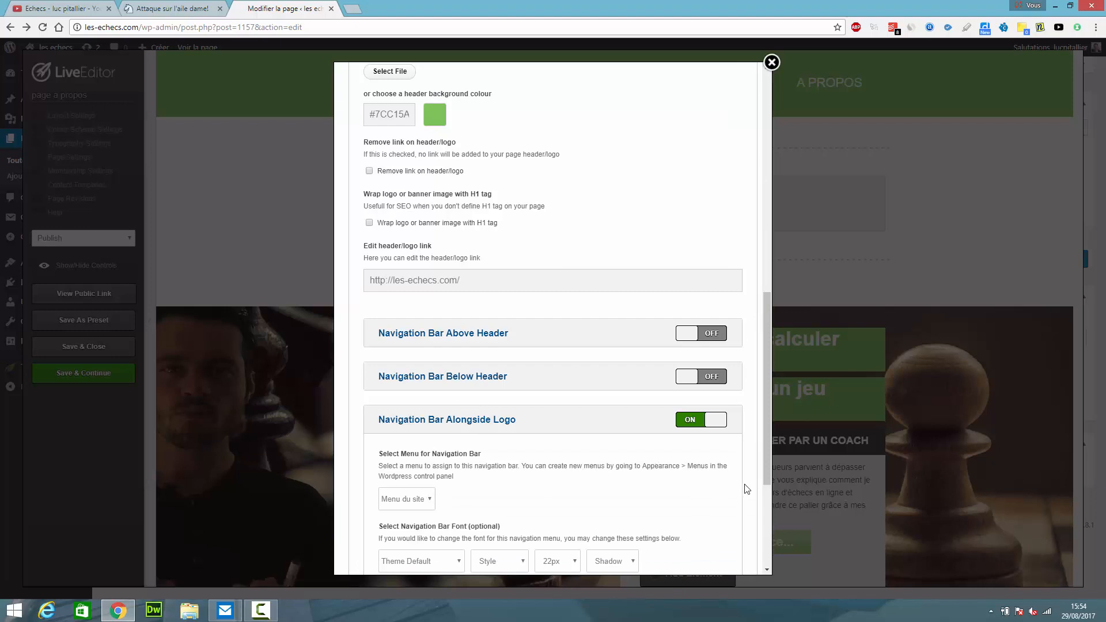
pyautogui.moveTo(765, 476); pyautogui.dragTo(762, 535)
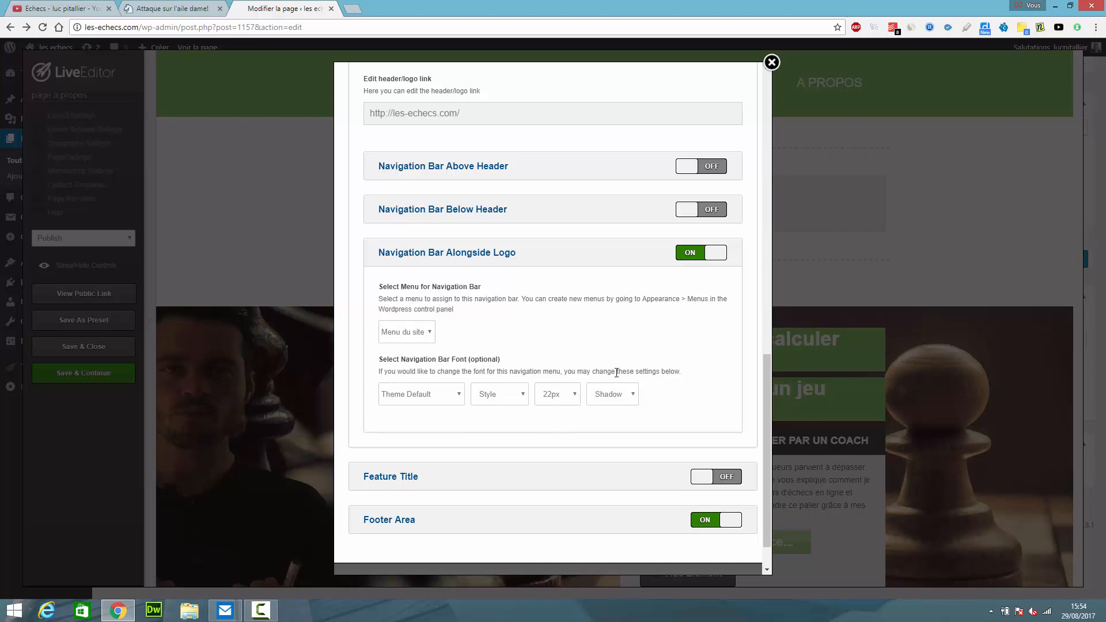
pyautogui.click(433, 337)
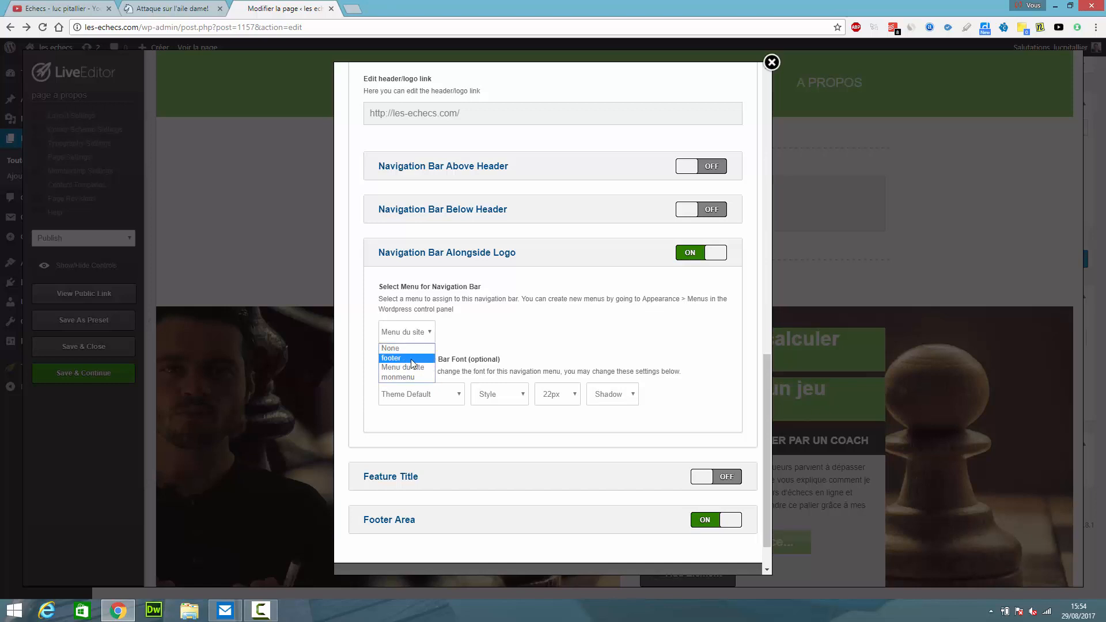
pyautogui.click(484, 350)
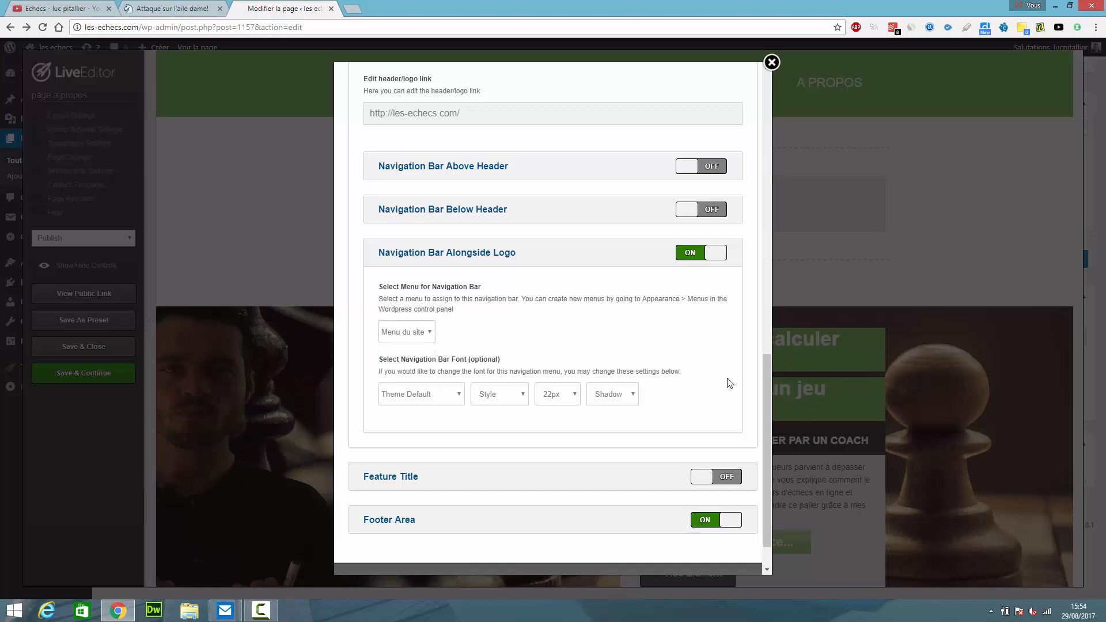
pyautogui.moveTo(765, 472); pyautogui.dragTo(772, 159)
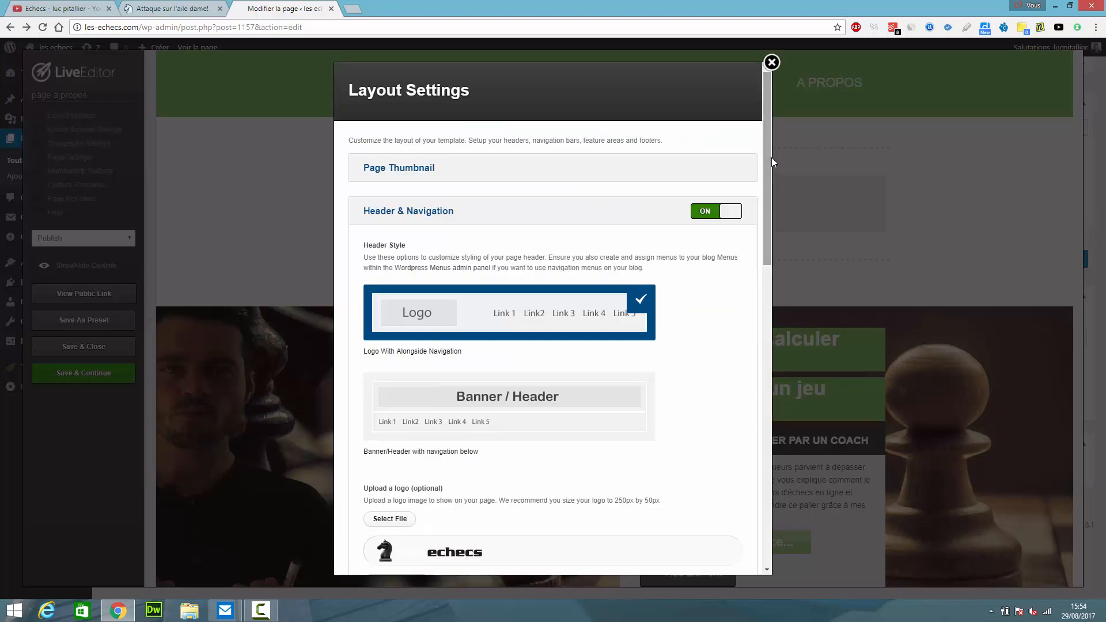
pyautogui.click(771, 62)
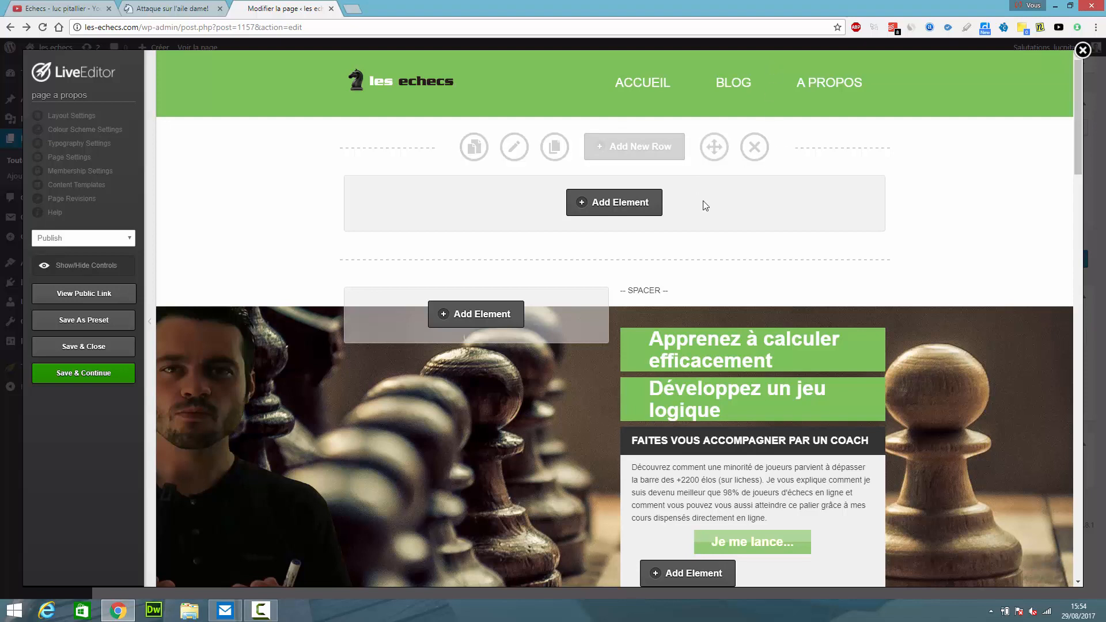
# Inspect the spacer above the green headings, find its Vertical Spacing element by searching "vertical", and close the height settings without changes.
pyautogui.moveTo(662, 140)
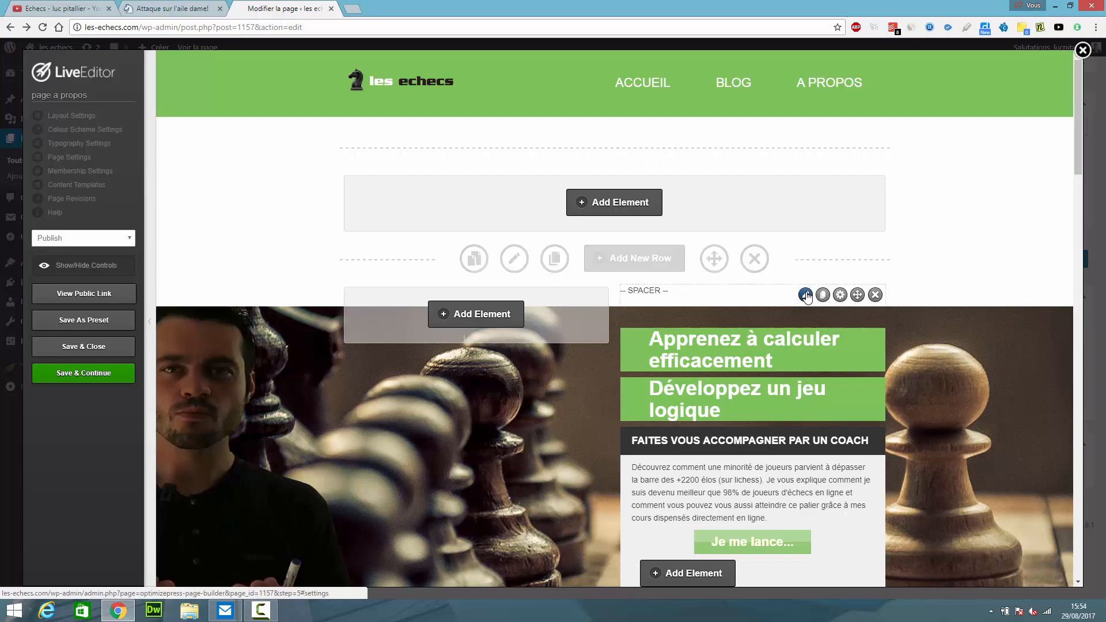
pyautogui.click(805, 295)
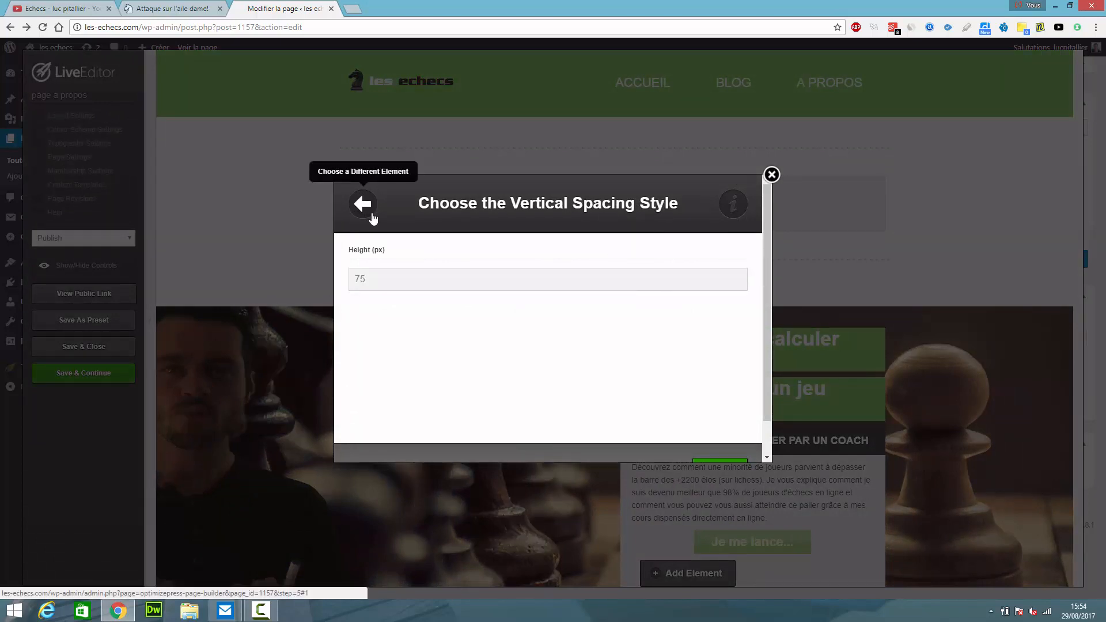
pyautogui.click(363, 205)
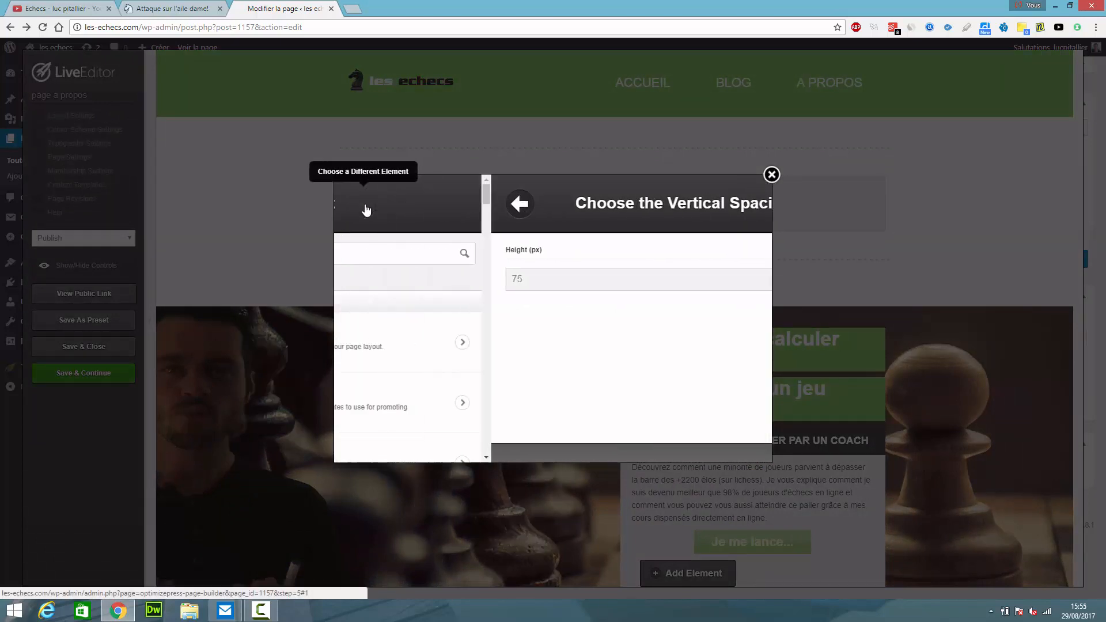
pyautogui.write('vertical')
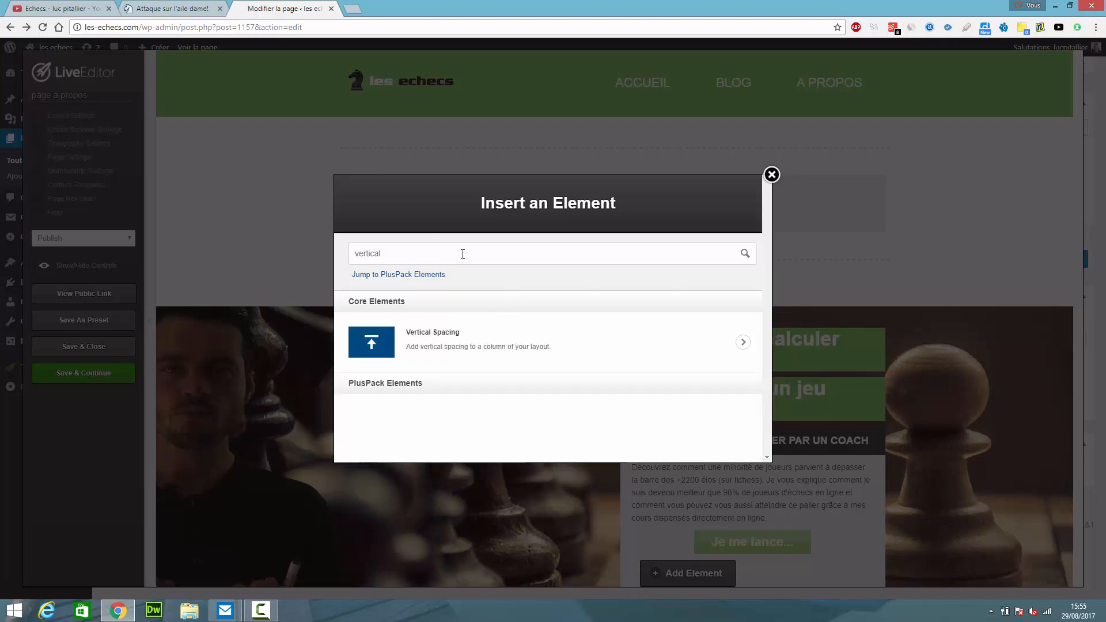
pyautogui.click(487, 346)
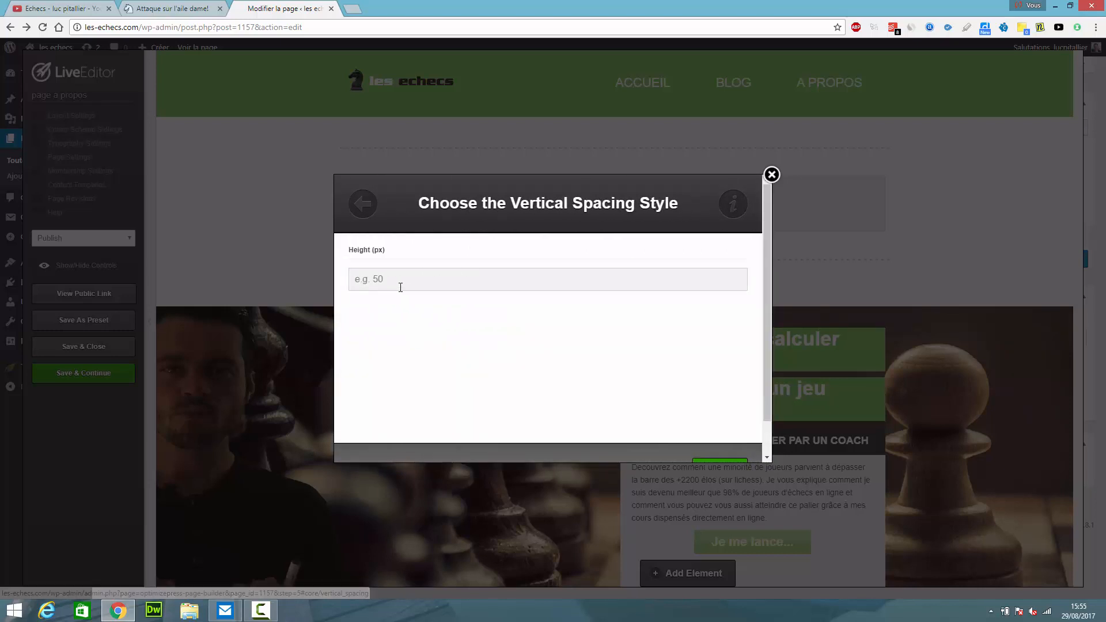
pyautogui.click(475, 291)
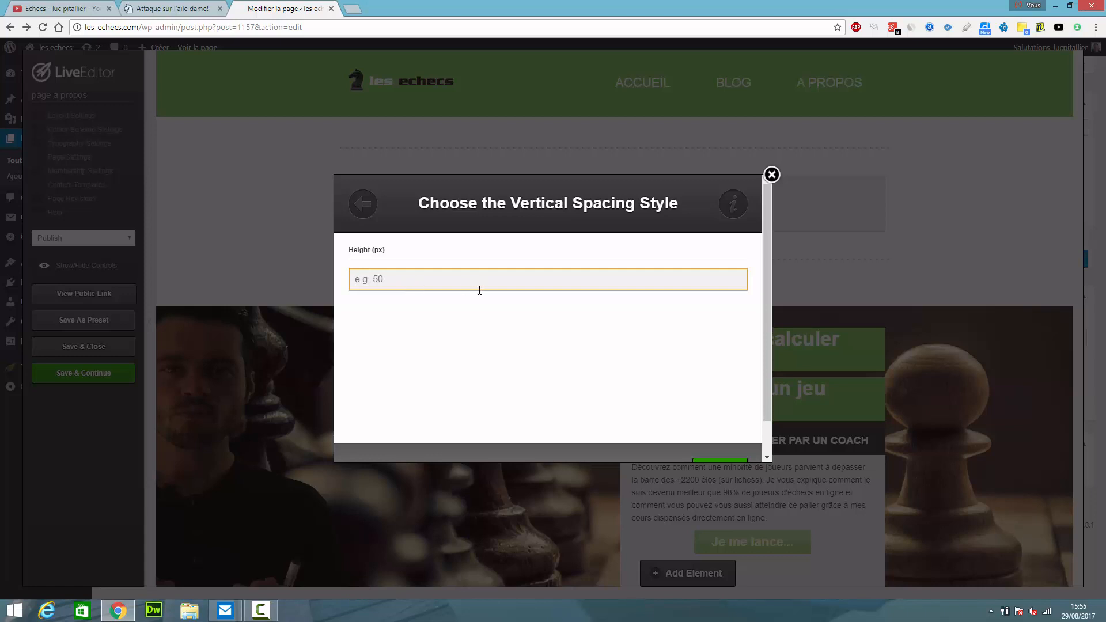
pyautogui.click(773, 176)
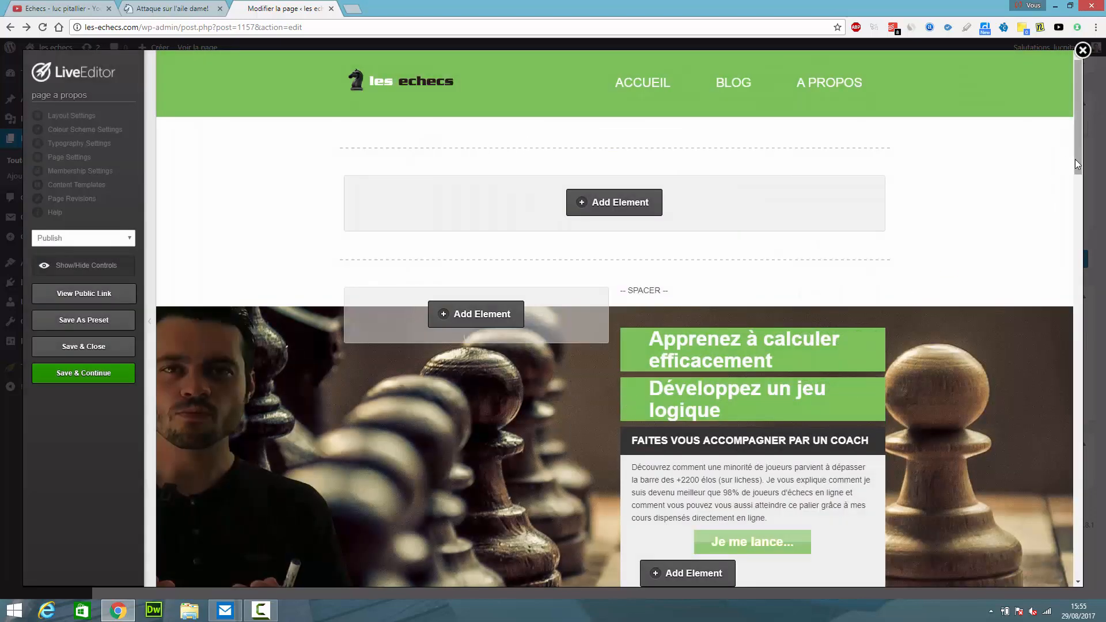
# Review the chess banner row's options, including padding, background image, delay and changing background colour, then close them without updating.
pyautogui.moveTo(1075, 159); pyautogui.dragTo(1075, 191)
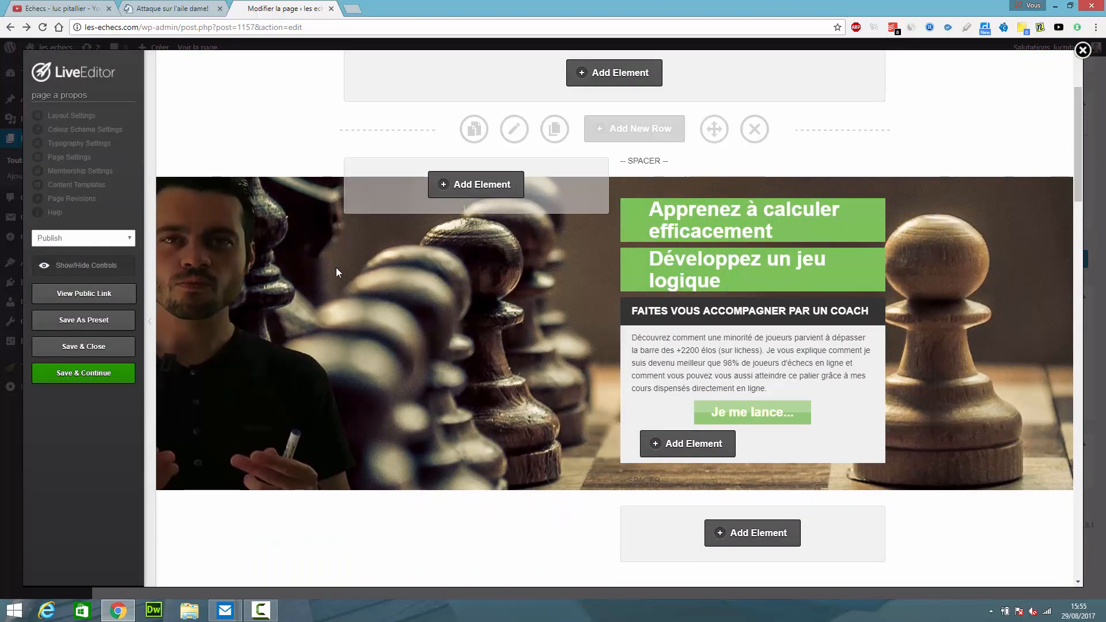
pyautogui.click(527, 125)
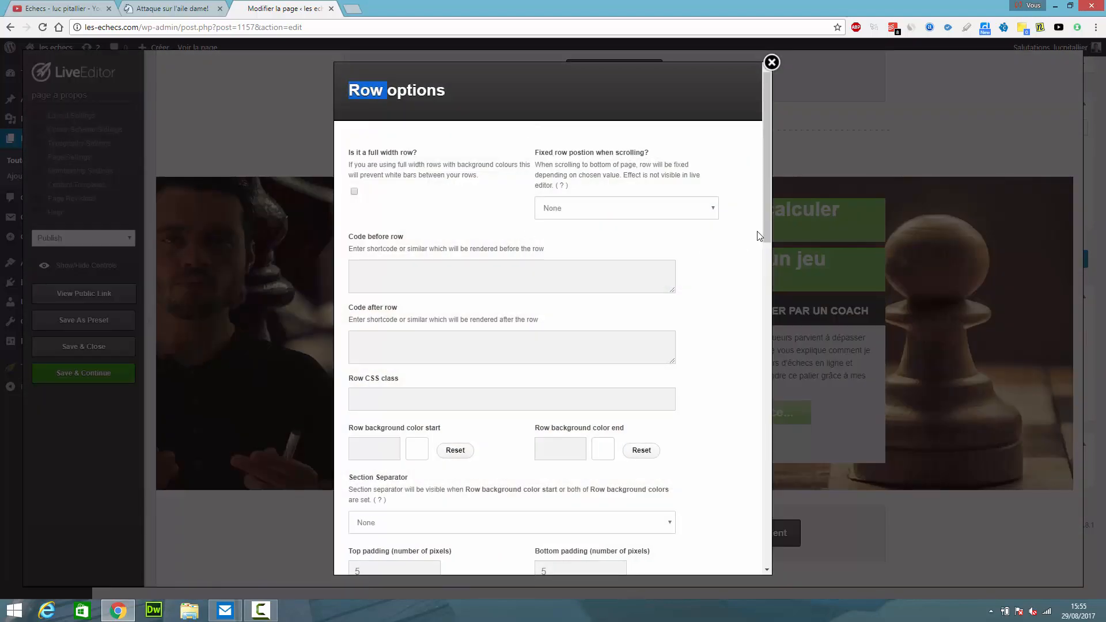
pyautogui.moveTo(766, 233); pyautogui.dragTo(748, 362)
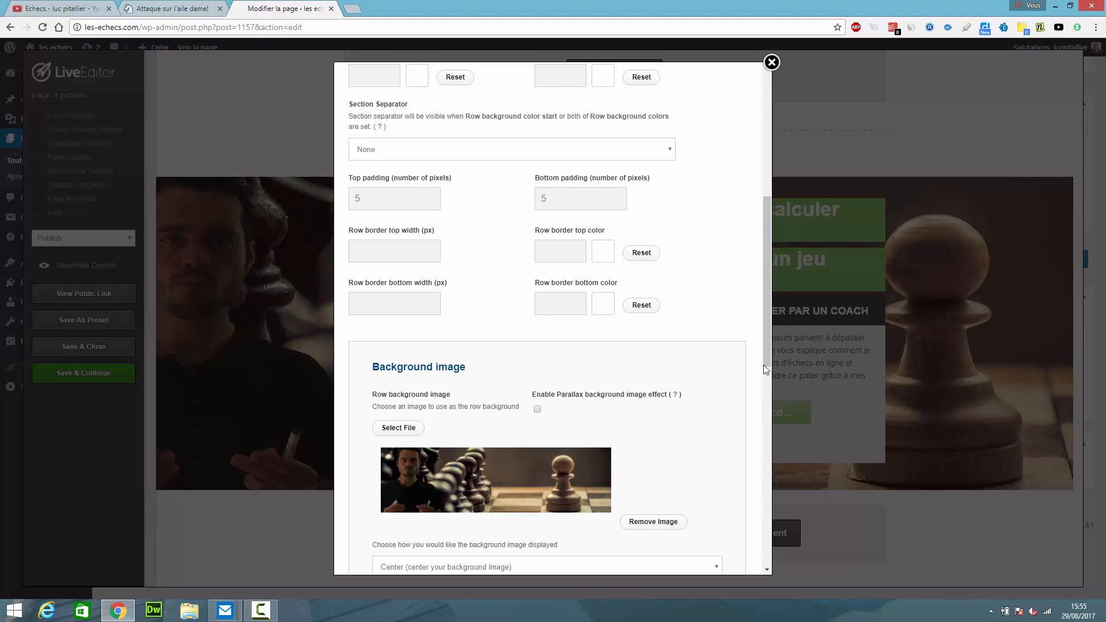
pyautogui.scroll(-4, 576, 323)
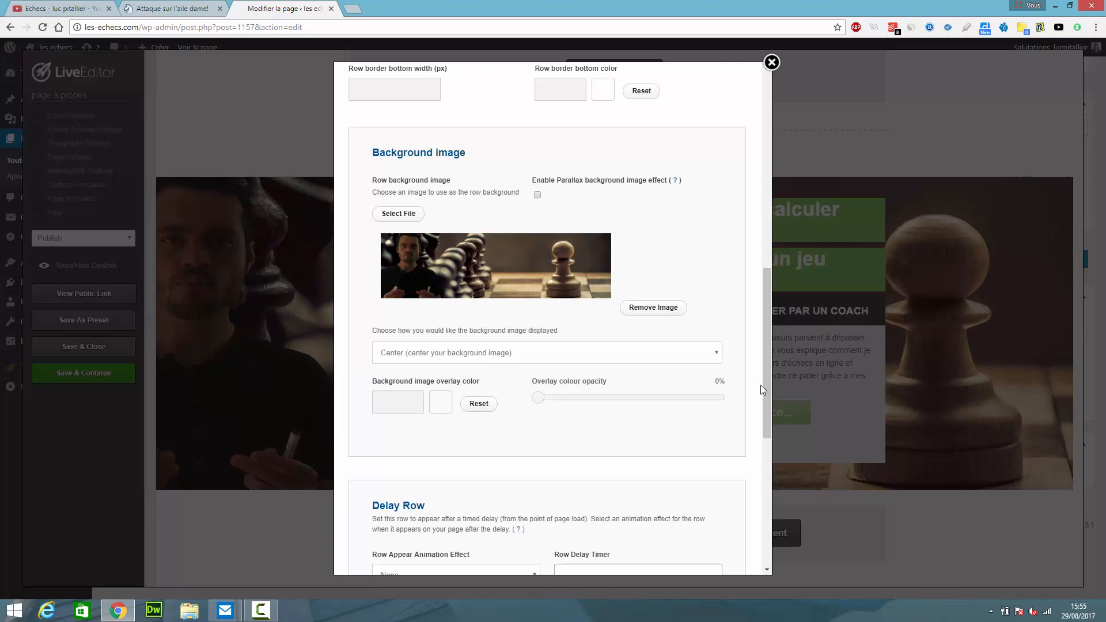
pyautogui.moveTo(765, 382); pyautogui.dragTo(762, 523)
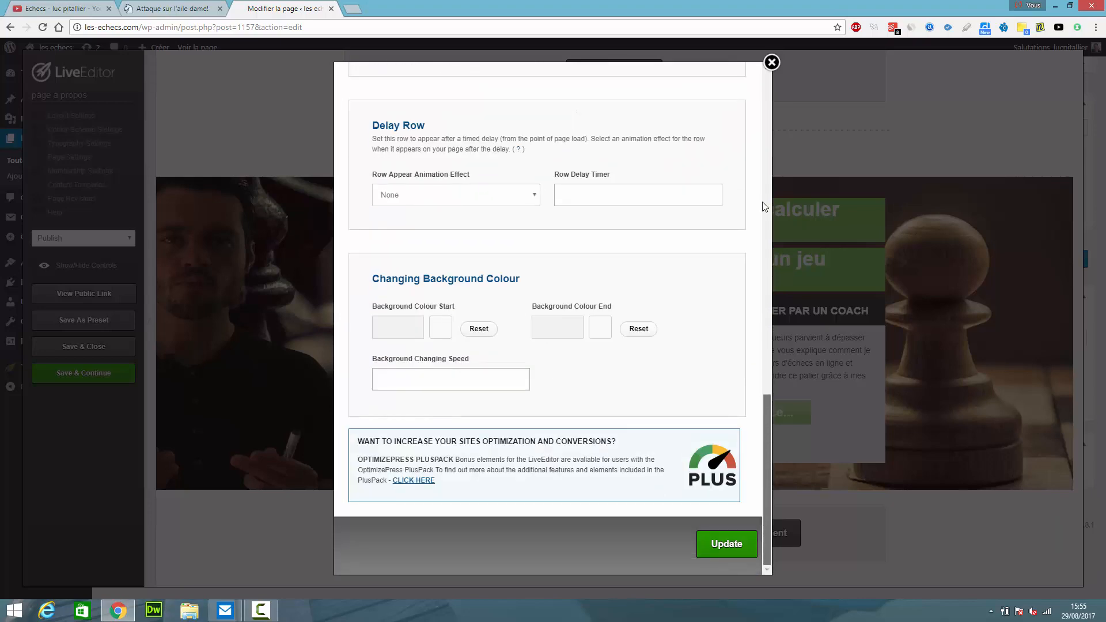
pyautogui.moveTo(763, 206); pyautogui.dragTo(780, 109)
pyautogui.click(771, 62)
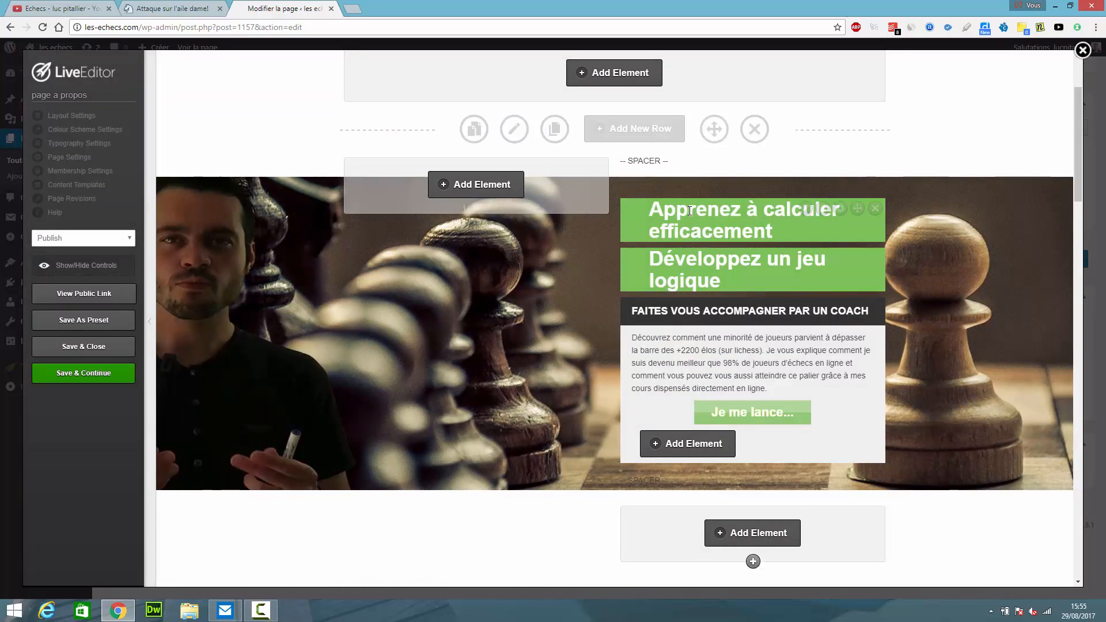
# Examine the "Apprenez à calculer efficacement" text block's HTML background style and text colour palette, then close it without changes.
pyautogui.click(806, 208)
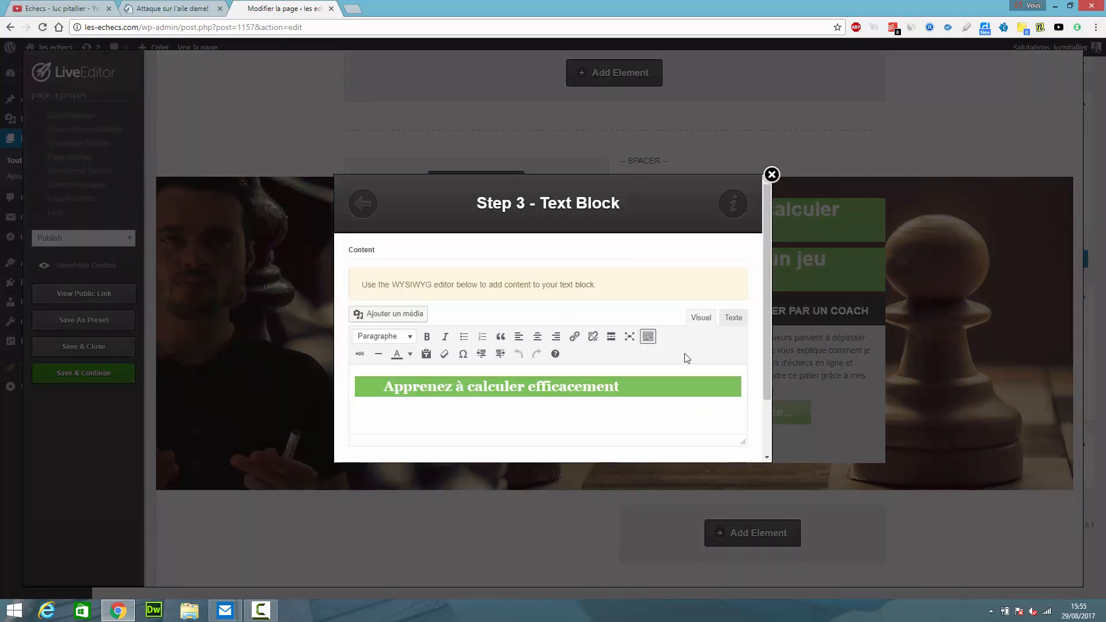
pyautogui.click(740, 320)
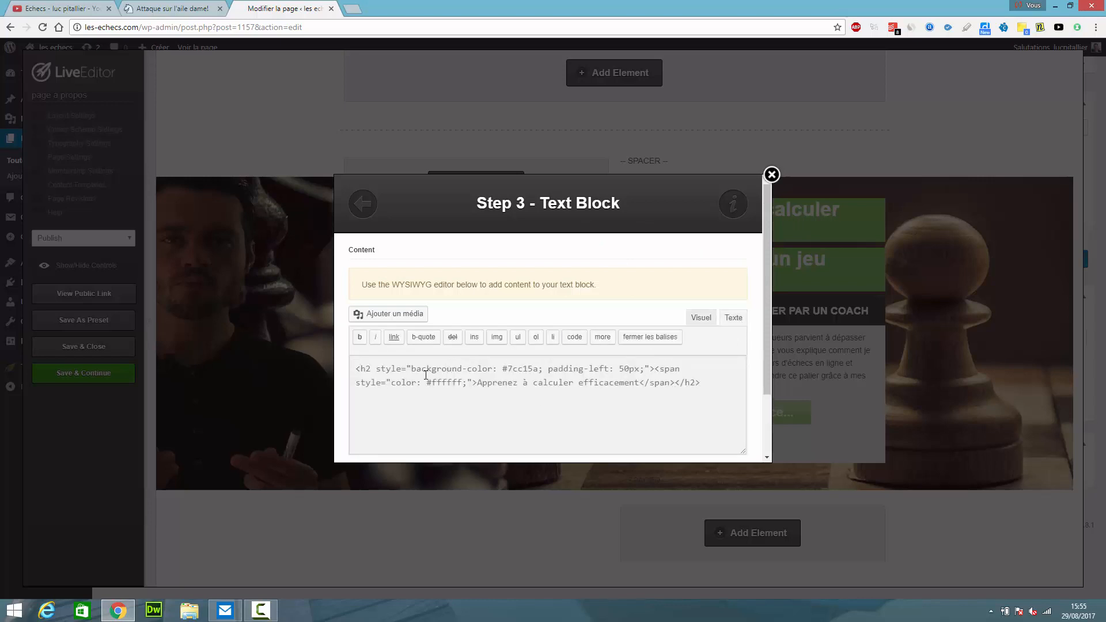
pyautogui.moveTo(372, 369); pyautogui.dragTo(536, 367)
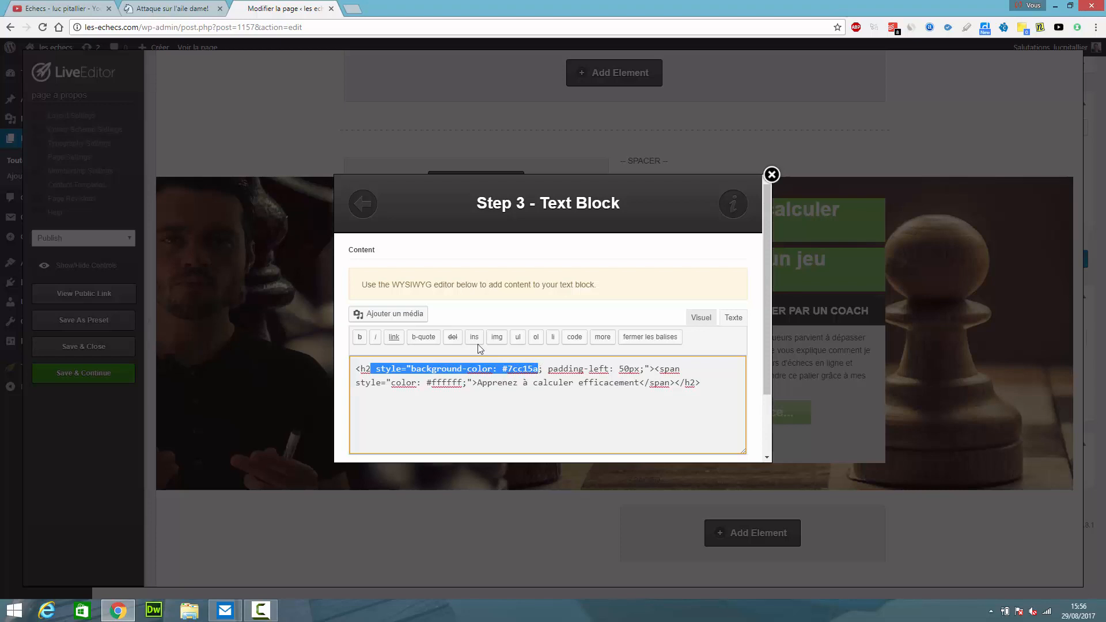
pyautogui.click(712, 320)
pyautogui.click(410, 354)
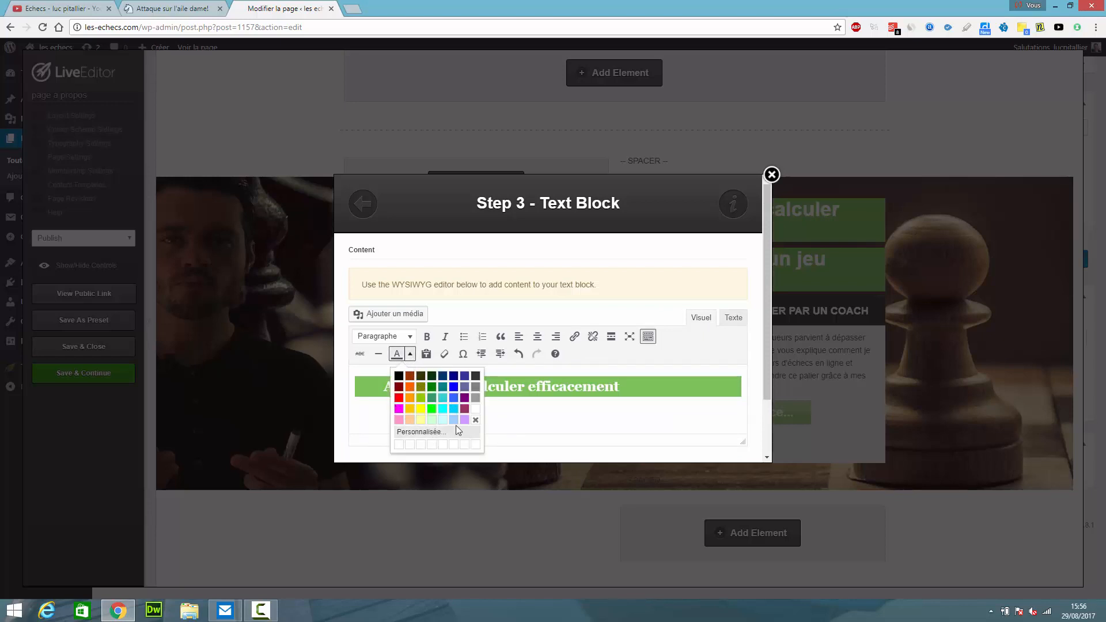
pyautogui.click(411, 354)
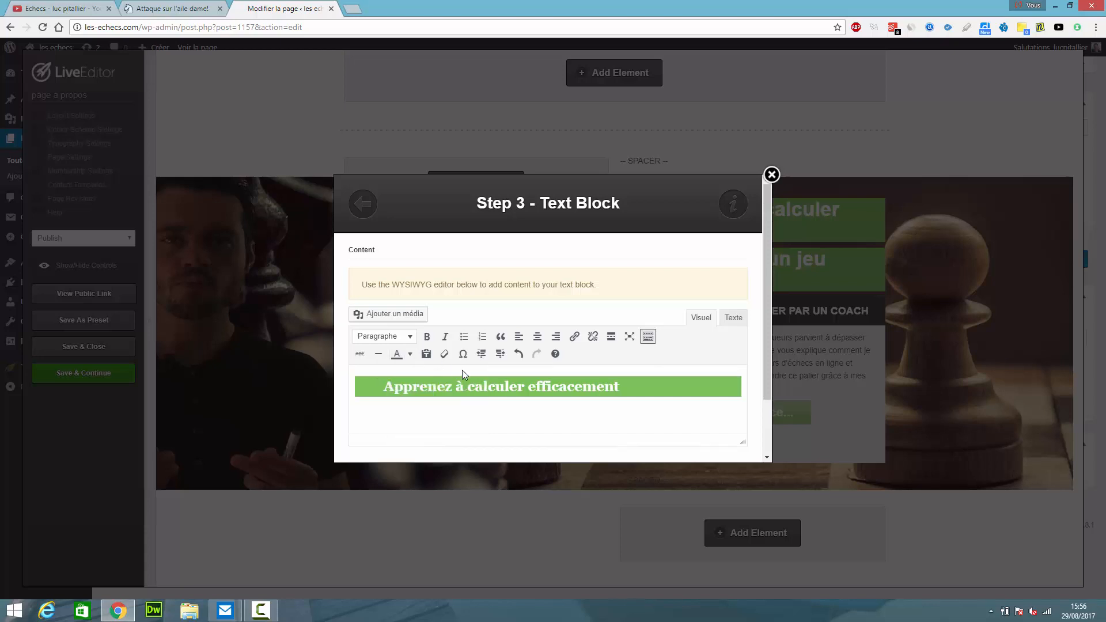
pyautogui.click(771, 174)
# Inspect the "FAITES VOUS ACCOMPAGNER PAR UN COACH" feature box's title settings and browse its available box styles.
pyautogui.moveTo(789, 313)
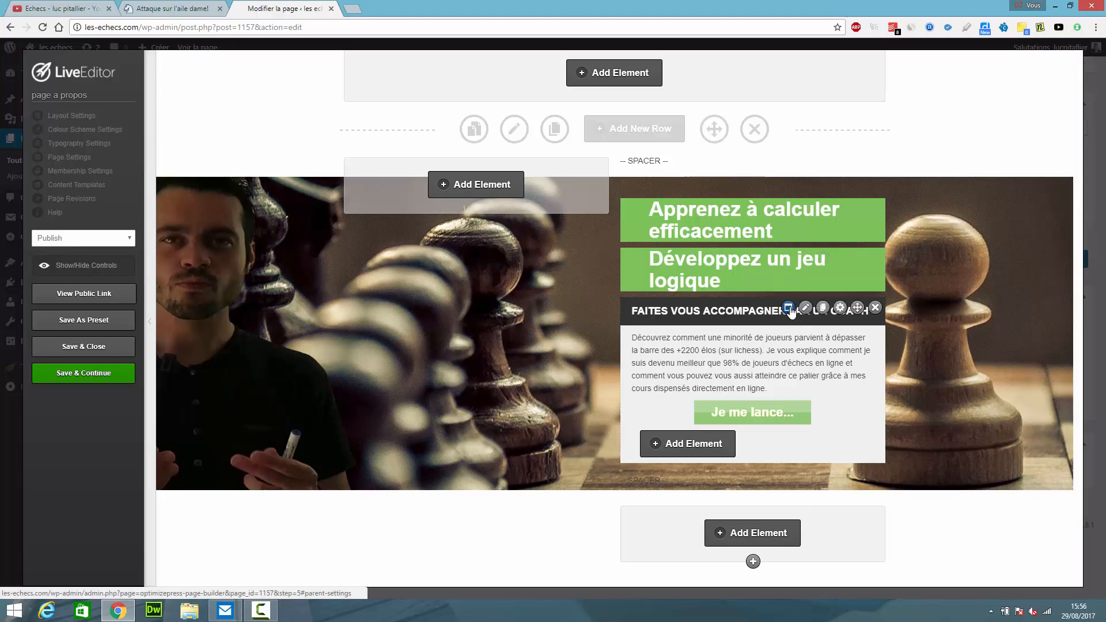
pyautogui.click(790, 311)
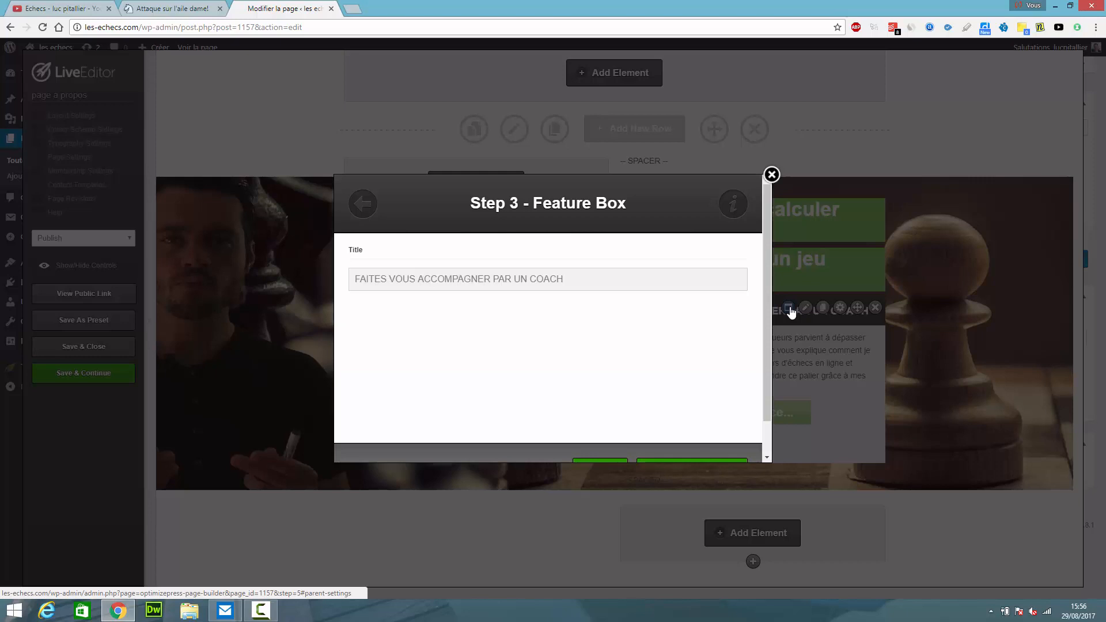
pyautogui.click(772, 175)
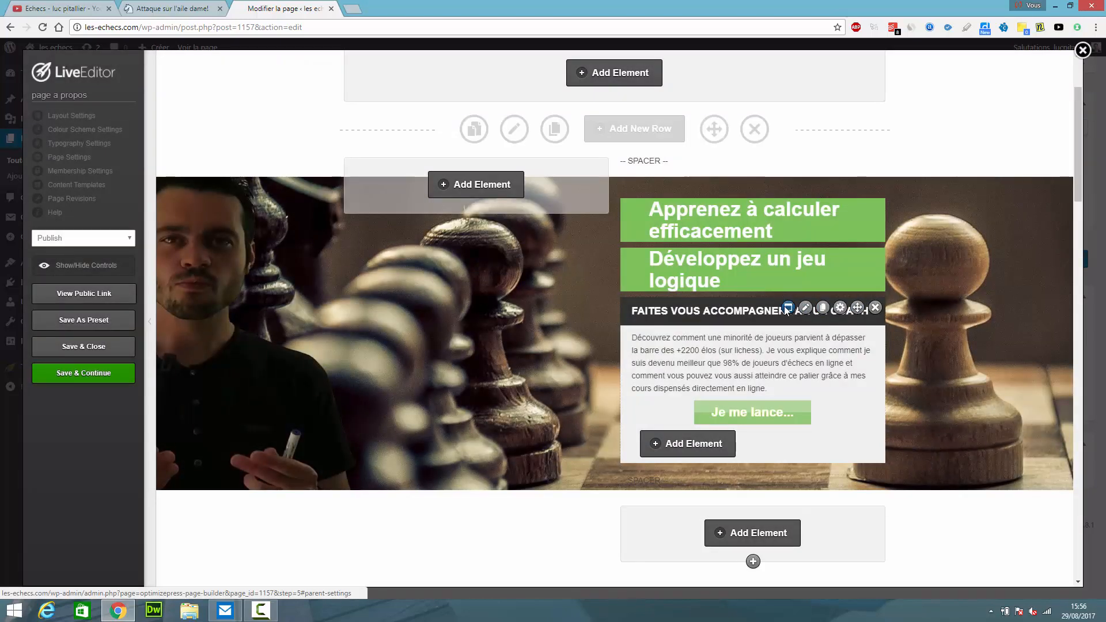
pyautogui.click(787, 309)
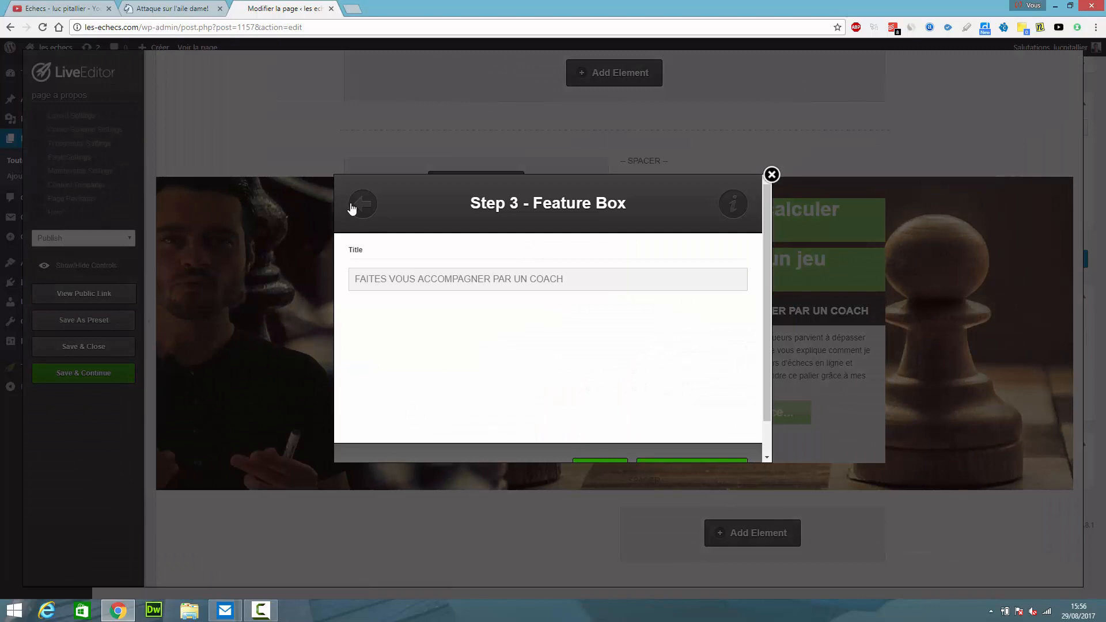
pyautogui.click(359, 208)
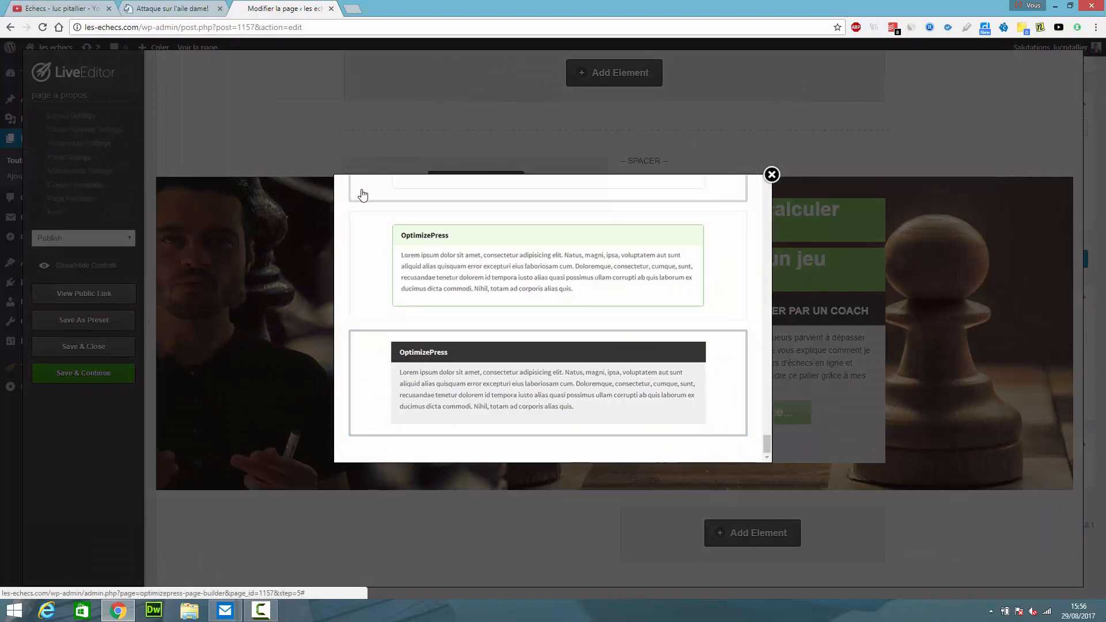
pyautogui.moveTo(765, 440); pyautogui.dragTo(799, 189)
# Find the Feature Box element by searching "feature", view the dark-header style's title and content fields, and close it without inserting.
pyautogui.click(372, 207)
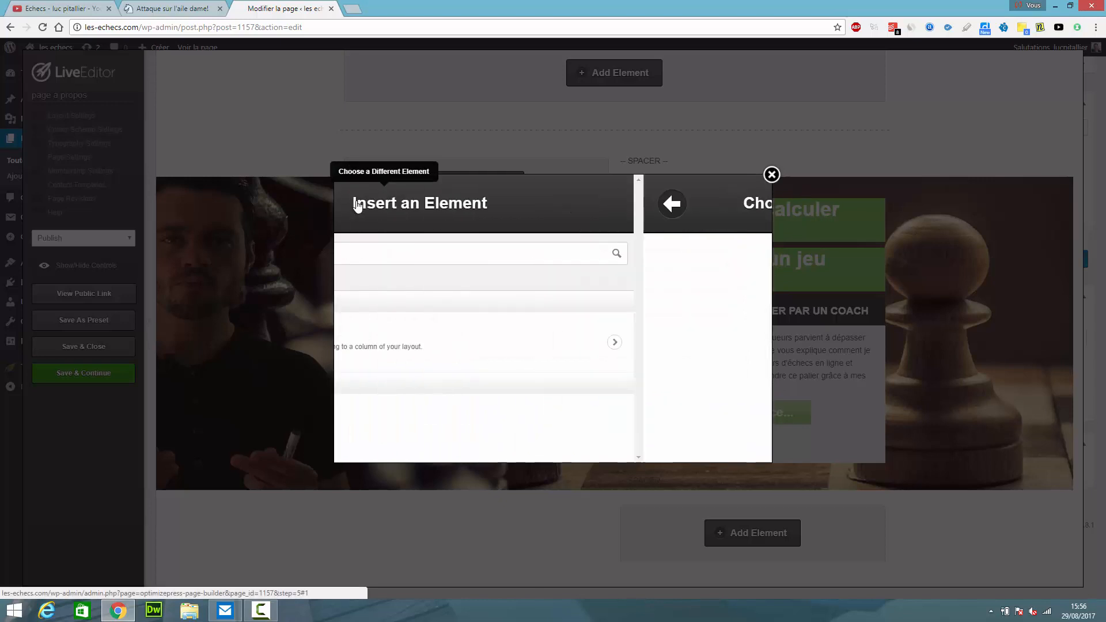
pyautogui.click(424, 254)
pyautogui.write('feature')
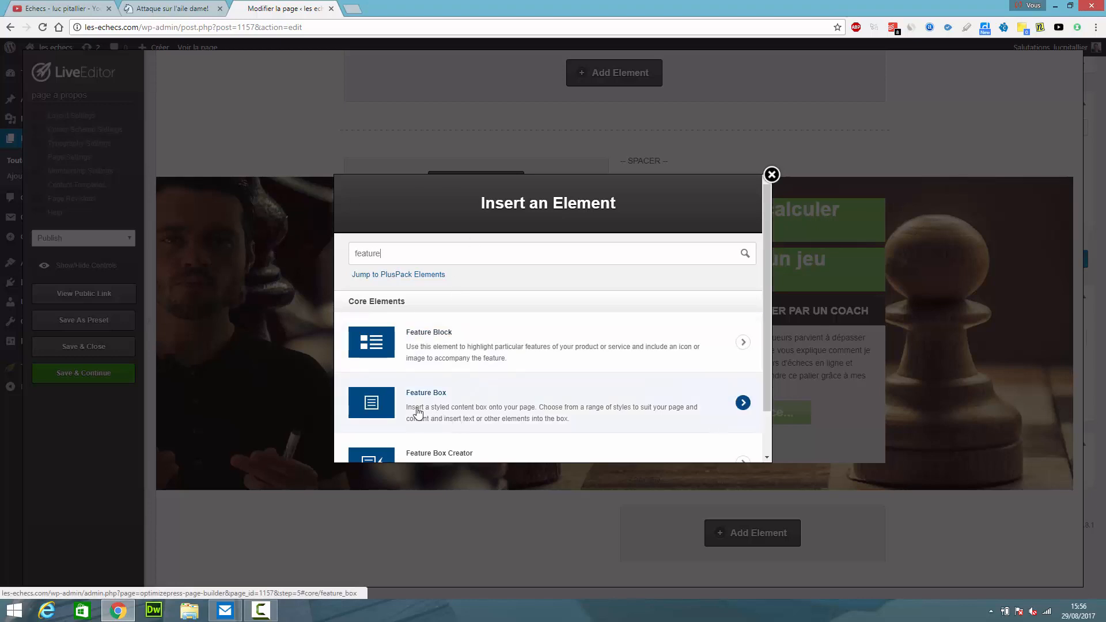
pyautogui.click(418, 412)
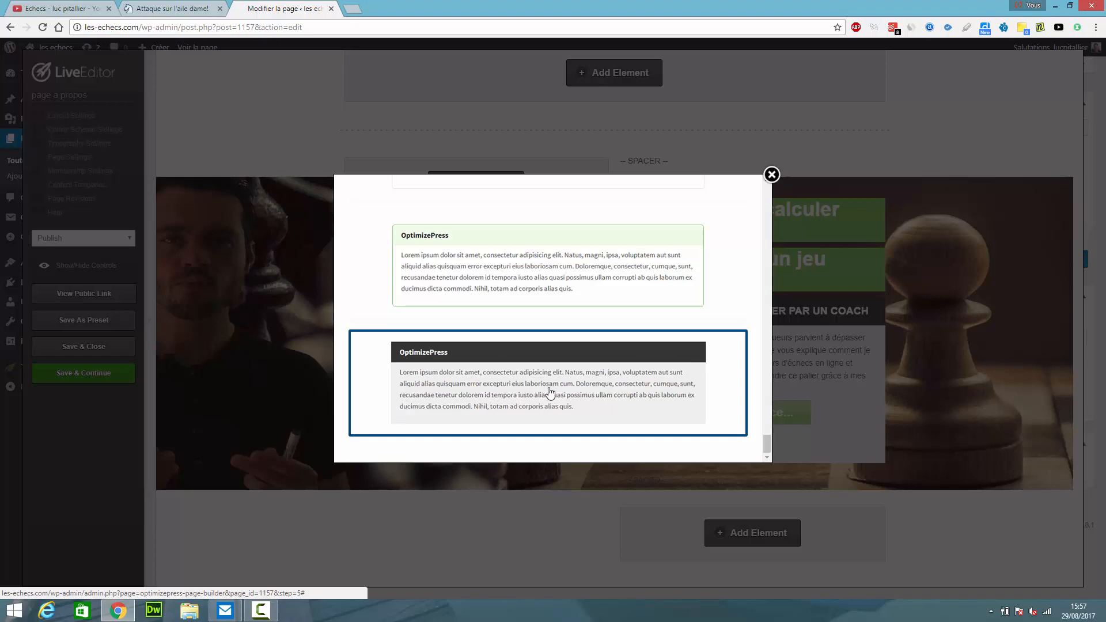
pyautogui.click(620, 385)
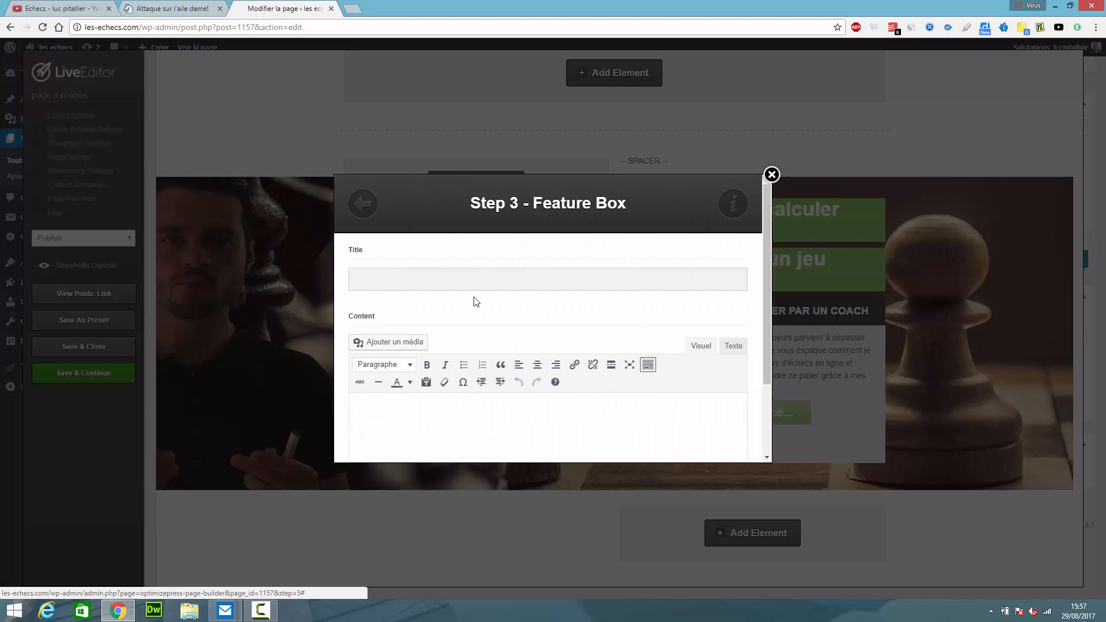
pyautogui.moveTo(768, 275); pyautogui.dragTo(769, 236)
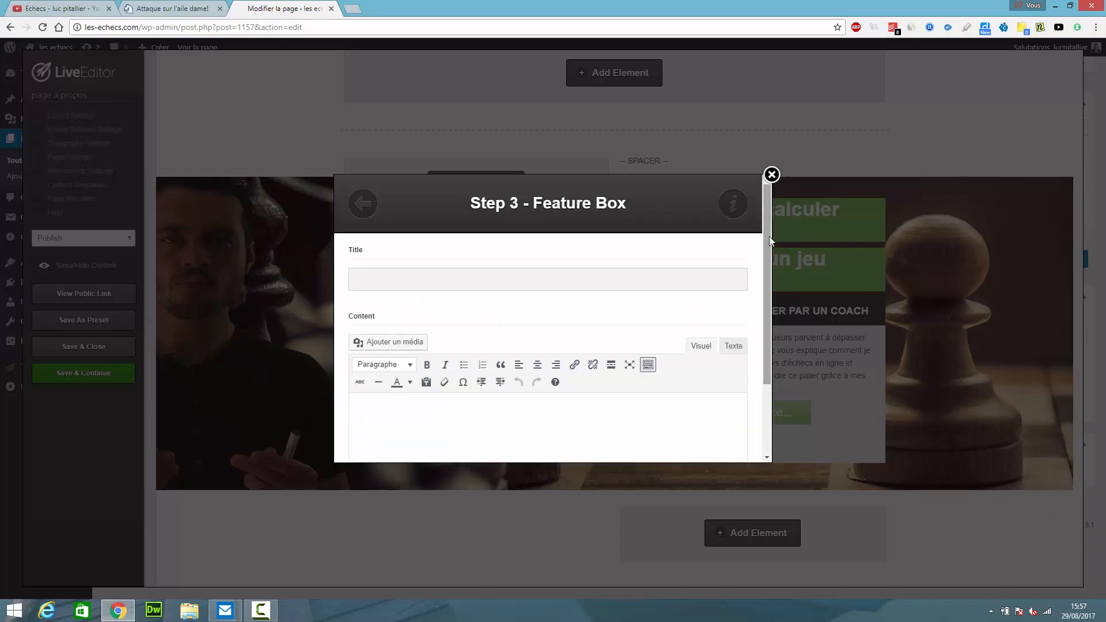
pyautogui.click(478, 282)
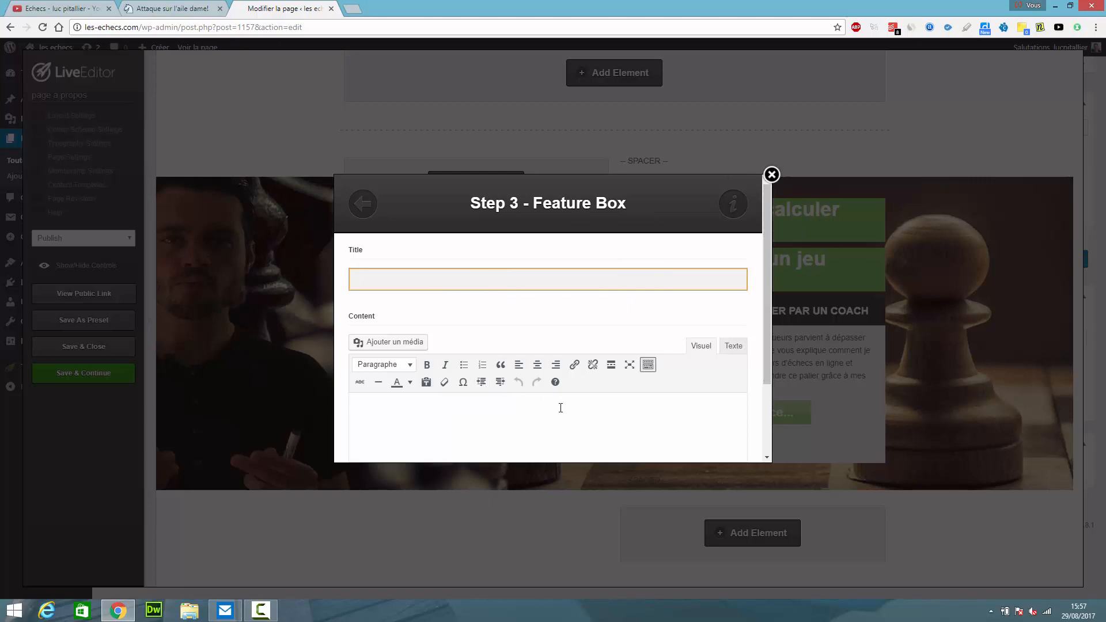
pyautogui.click(561, 407)
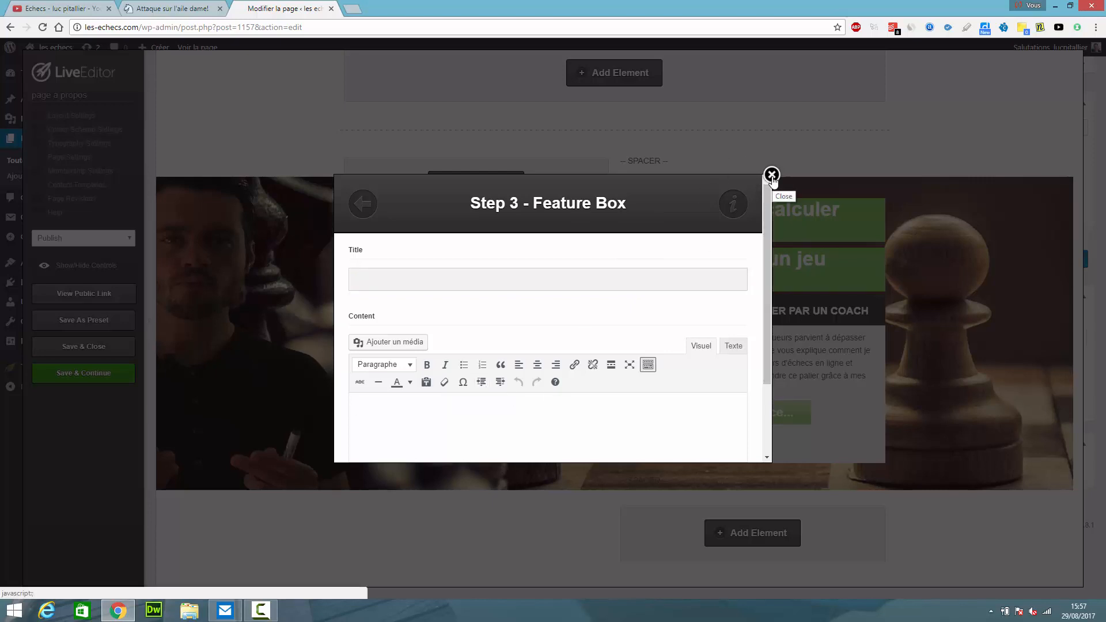
pyautogui.click(771, 176)
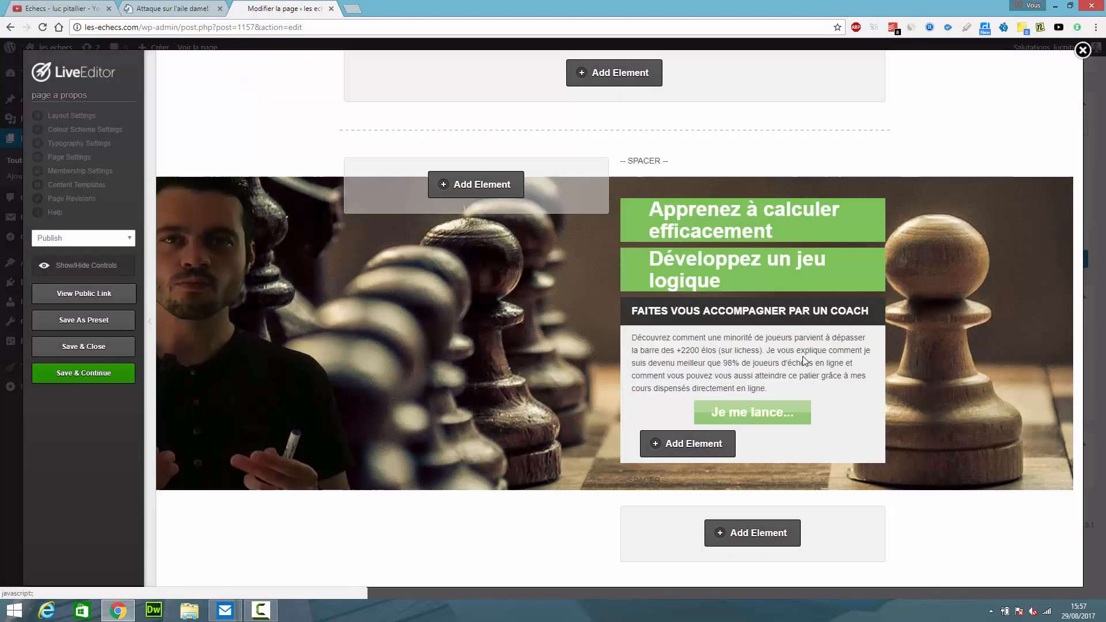
# Inspect the "Je me lance..." button inside the feature box and find the Button element's styles by searching "button".
pyautogui.click(674, 448)
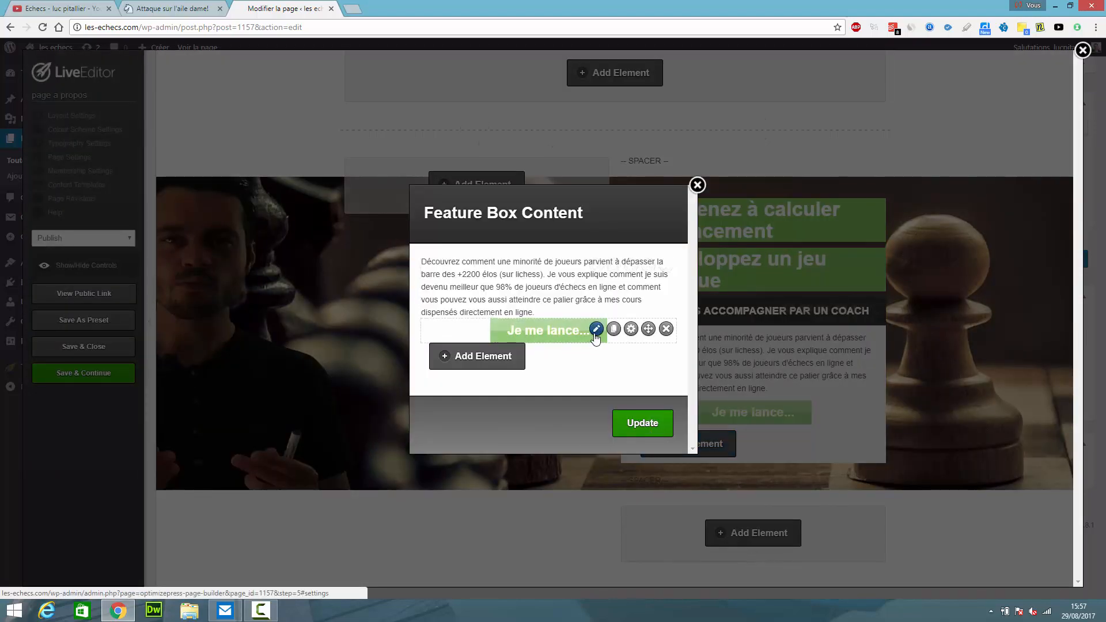
pyautogui.click(597, 330)
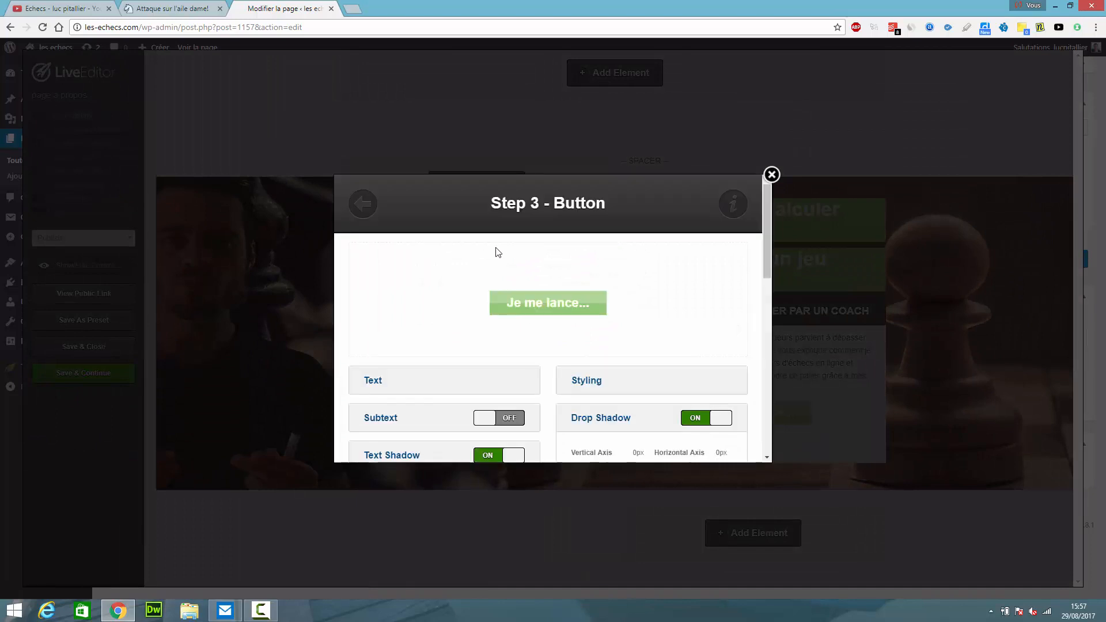
pyautogui.click(363, 212)
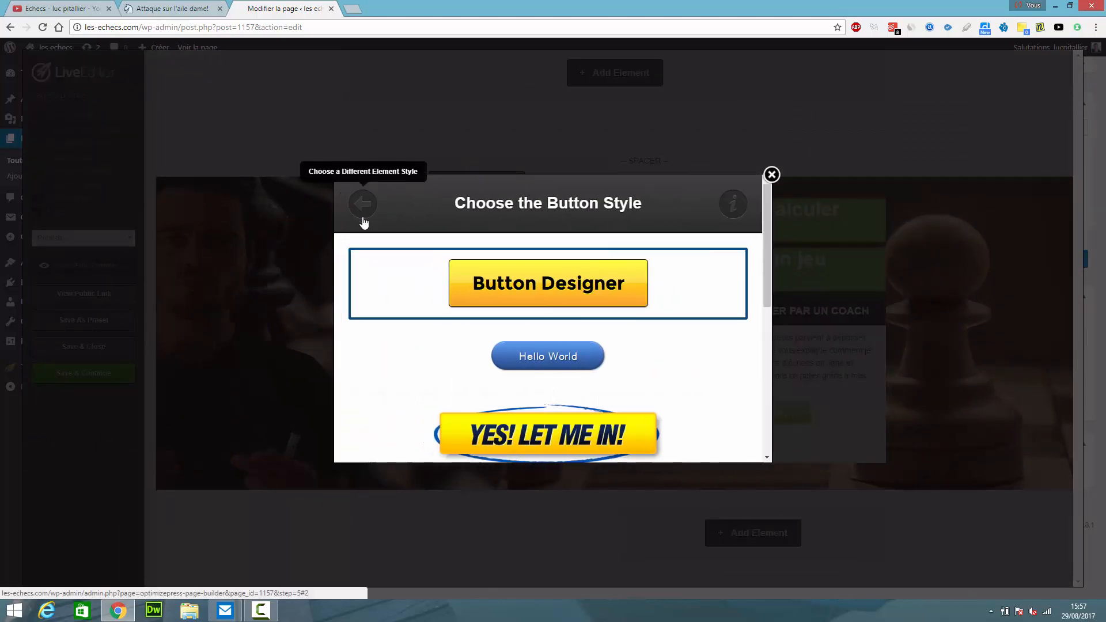
pyautogui.click(364, 212)
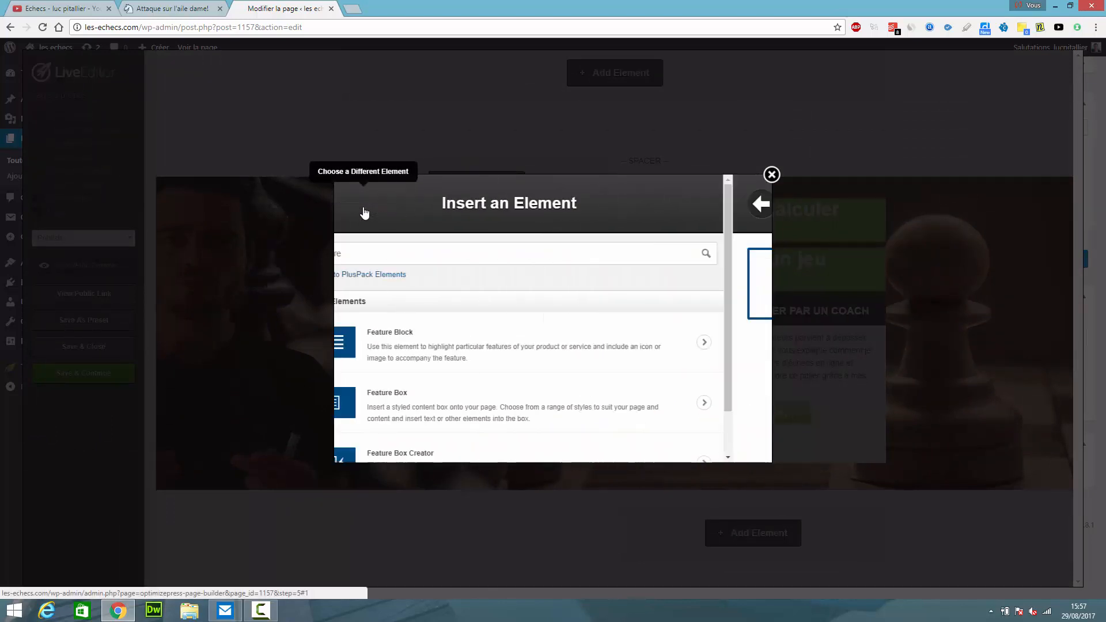
pyautogui.doubleClick(379, 252)
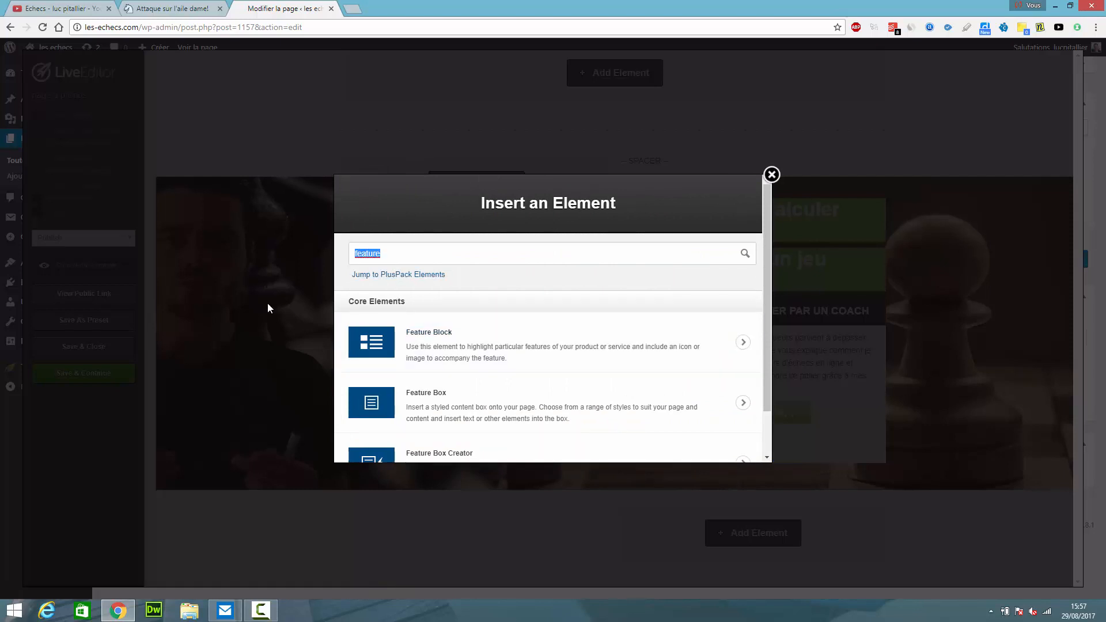
pyautogui.write('button')
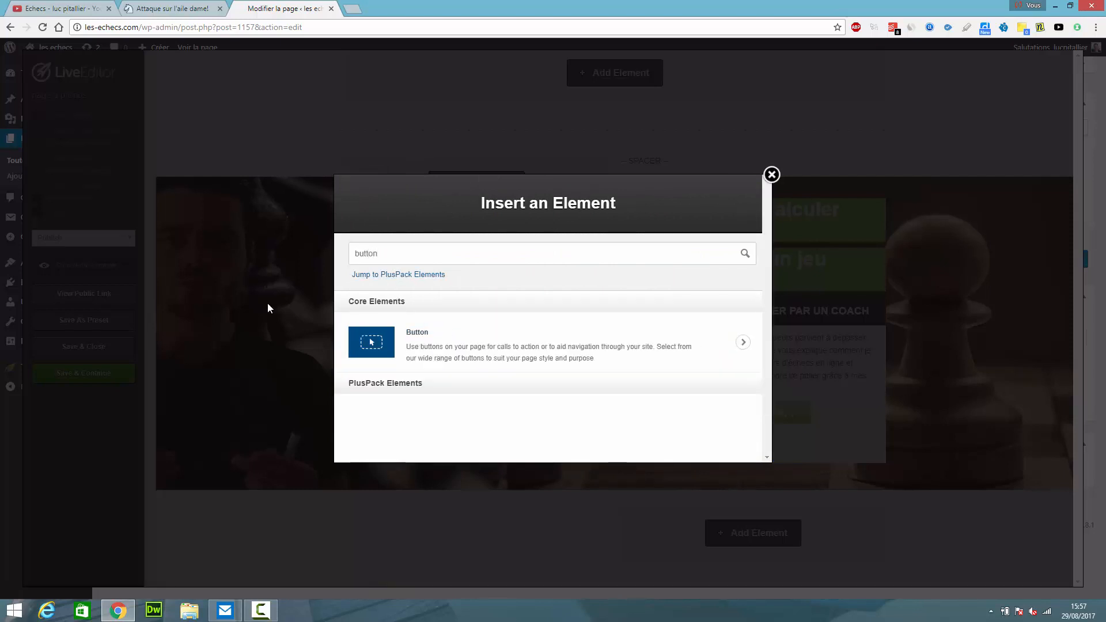
pyautogui.click(409, 346)
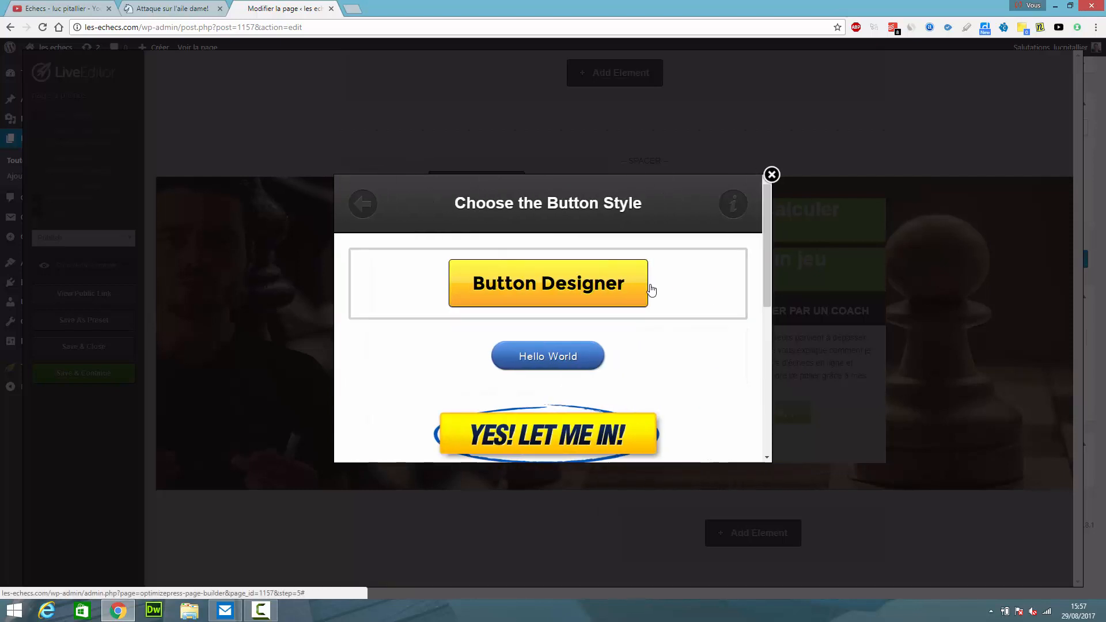
# Compare the settings of the yellow "YES! LET ME IN!" and blue "Hello World" button styles.
pyautogui.click(580, 426)
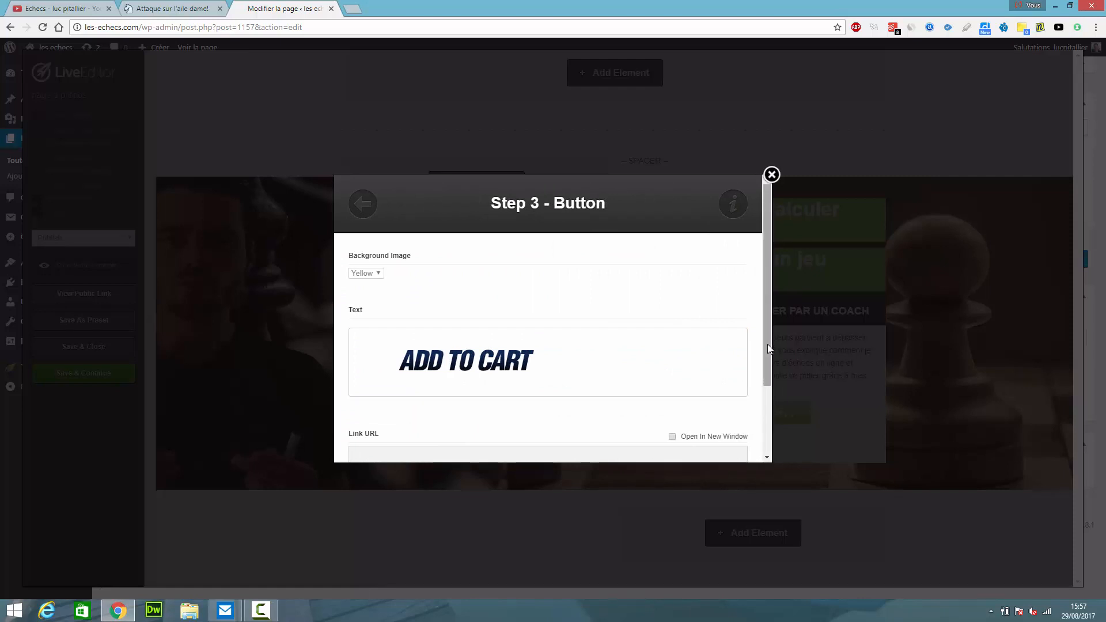
pyautogui.moveTo(767, 344); pyautogui.dragTo(310, 363)
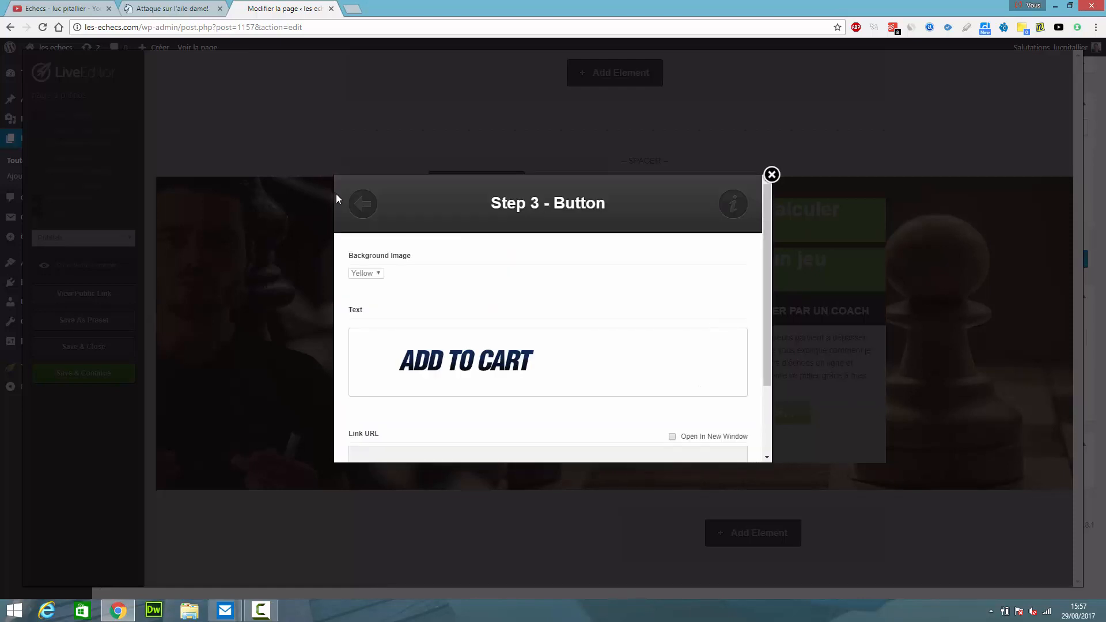
pyautogui.click(363, 204)
pyautogui.click(572, 352)
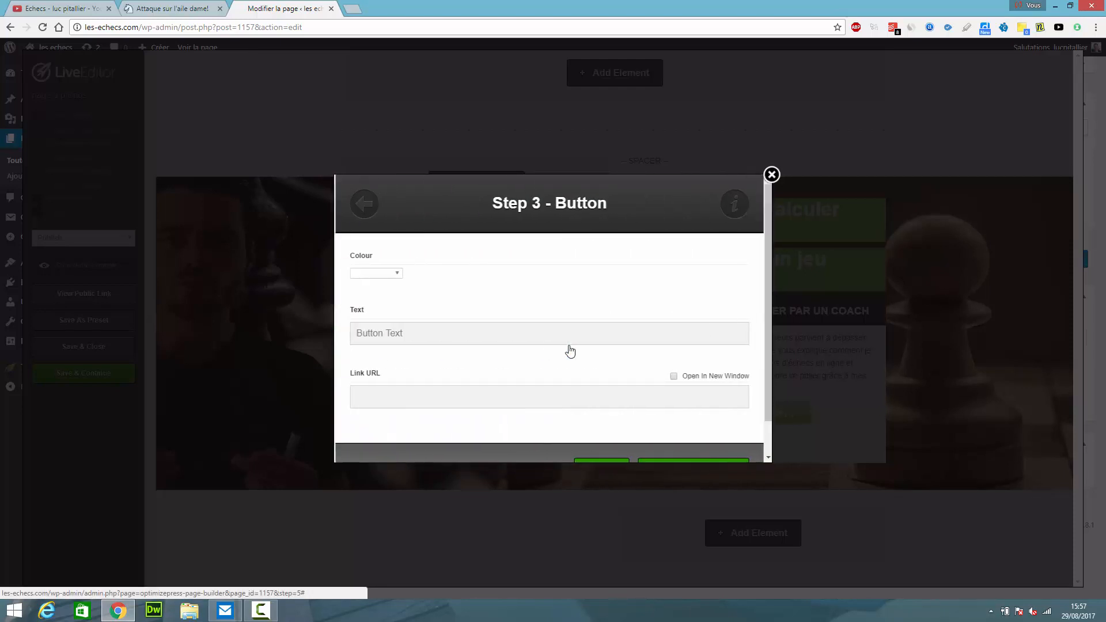
pyautogui.click(360, 210)
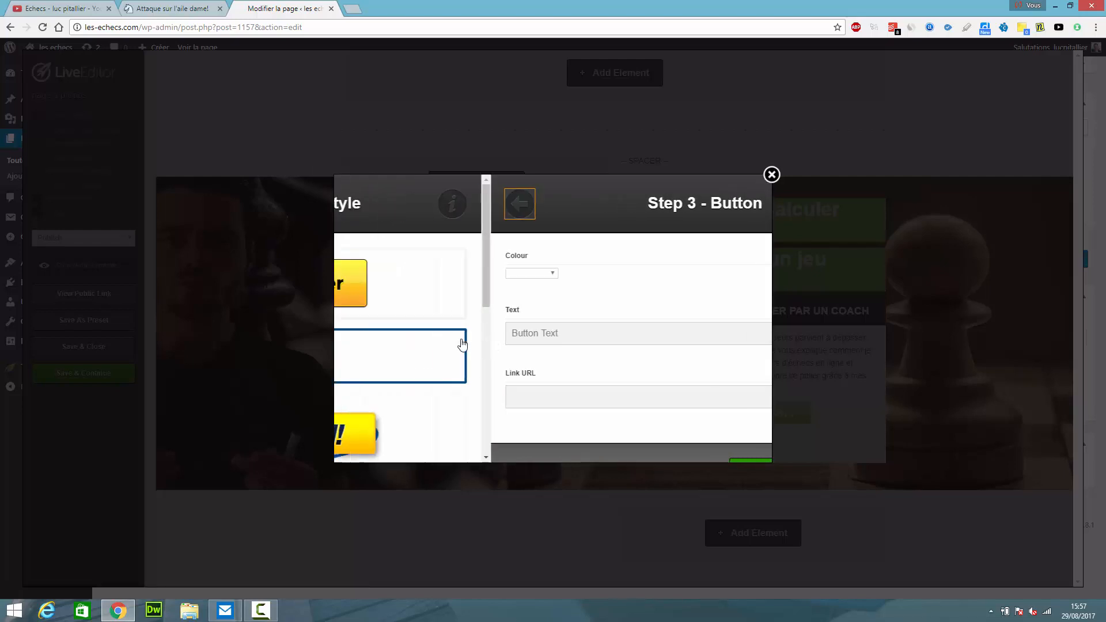
# Examine the orange button style's preset texts and link settings, then close the button and Feature Box Content windows without updating.
pyautogui.moveTo(762, 293); pyautogui.dragTo(738, 375)
pyautogui.click(662, 380)
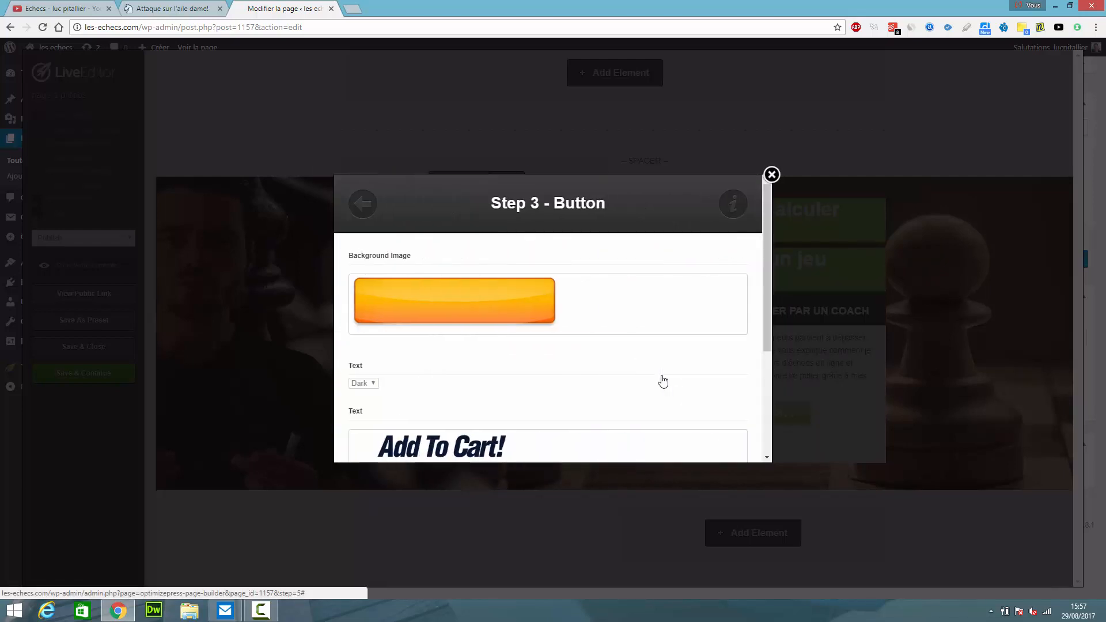
pyautogui.moveTo(767, 339); pyautogui.dragTo(767, 401)
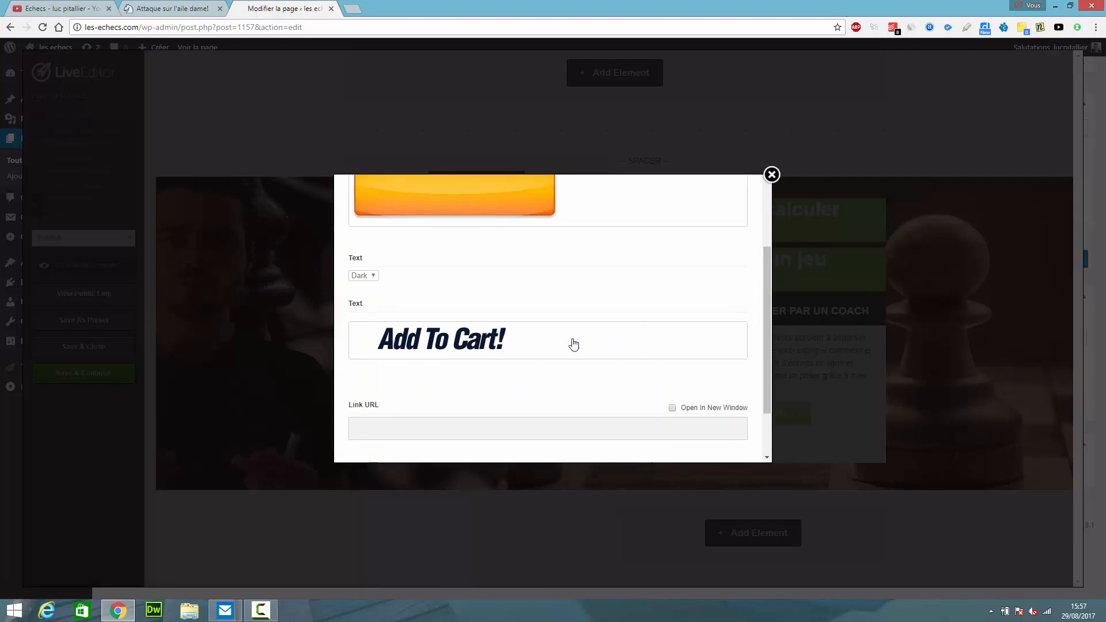
pyautogui.click(573, 344)
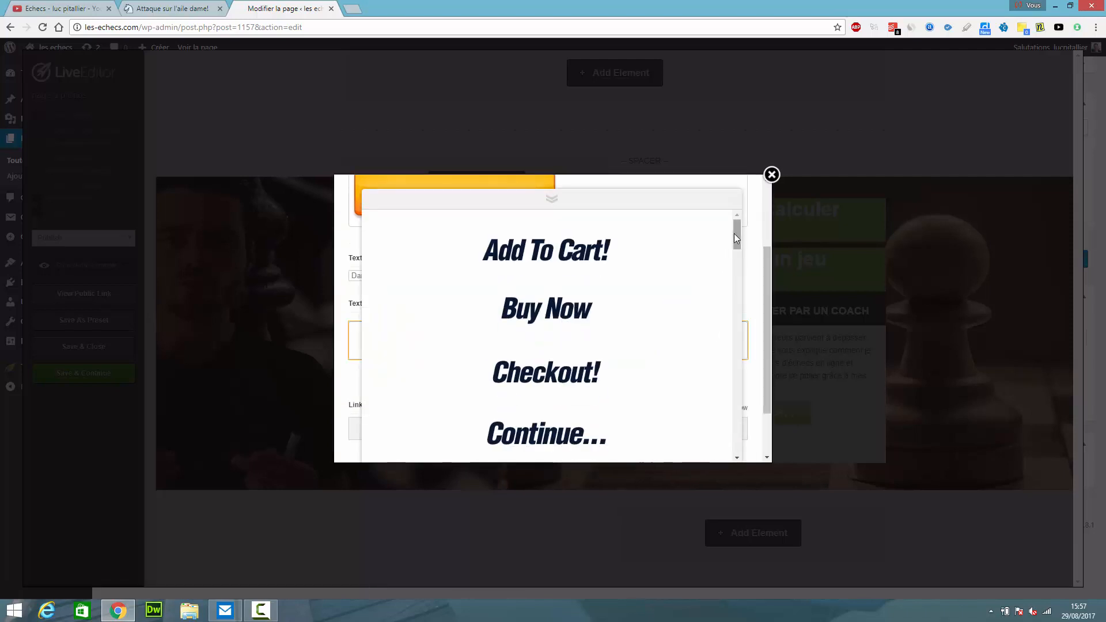
pyautogui.moveTo(734, 236); pyautogui.dragTo(727, 288)
pyautogui.scroll(-15, 726, 334)
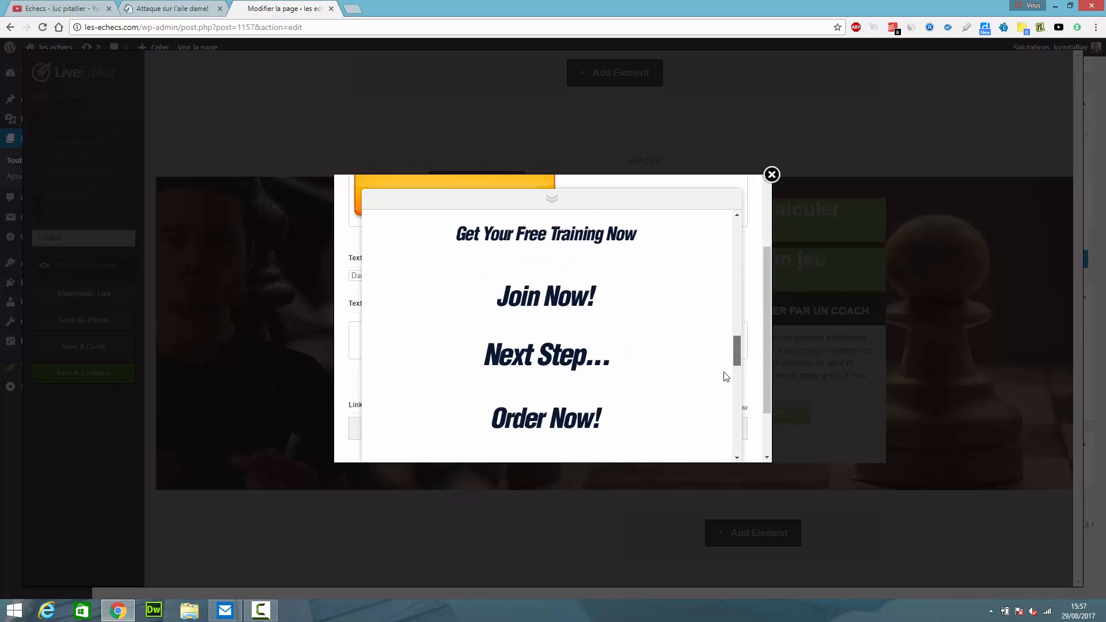
pyautogui.moveTo(738, 453); pyautogui.dragTo(734, 301)
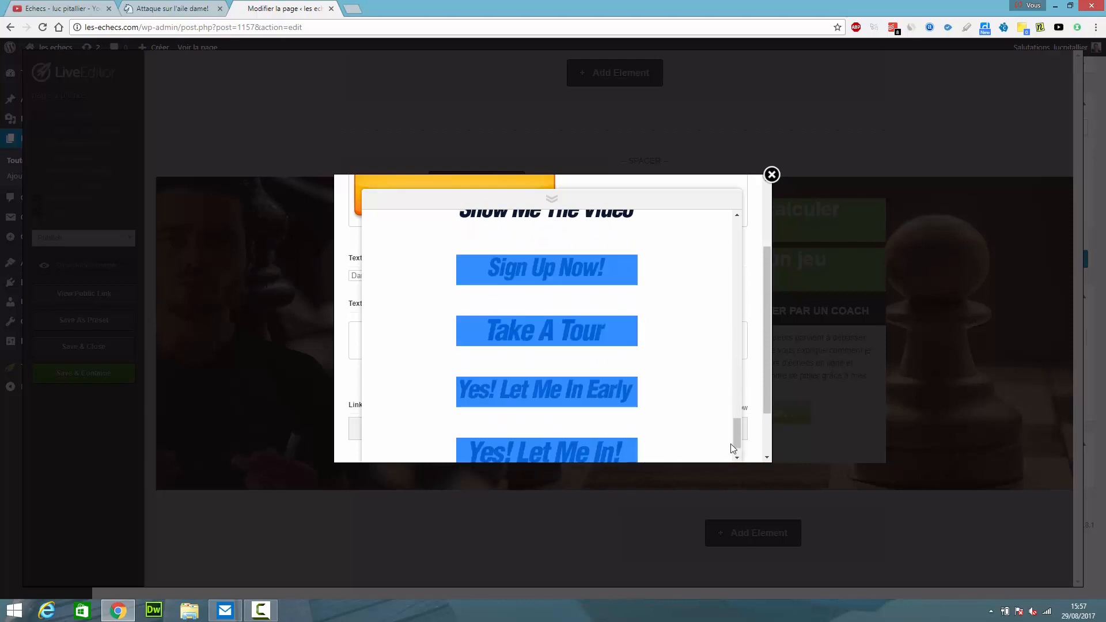
pyautogui.moveTo(735, 442); pyautogui.dragTo(735, 200)
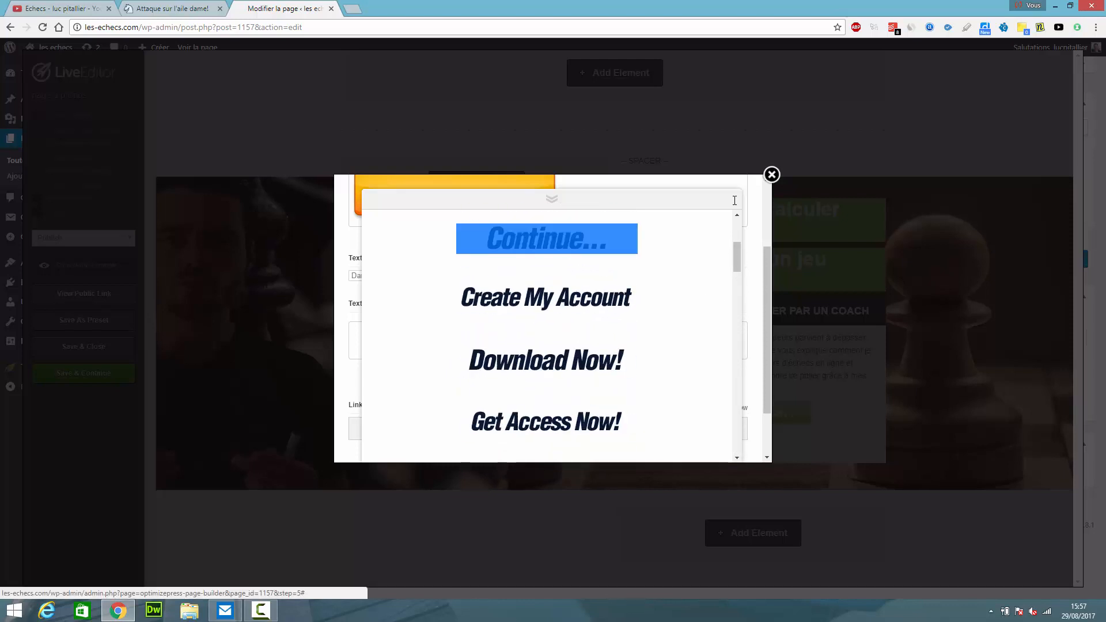
pyautogui.moveTo(739, 254); pyautogui.dragTo(737, 231)
pyautogui.click(714, 260)
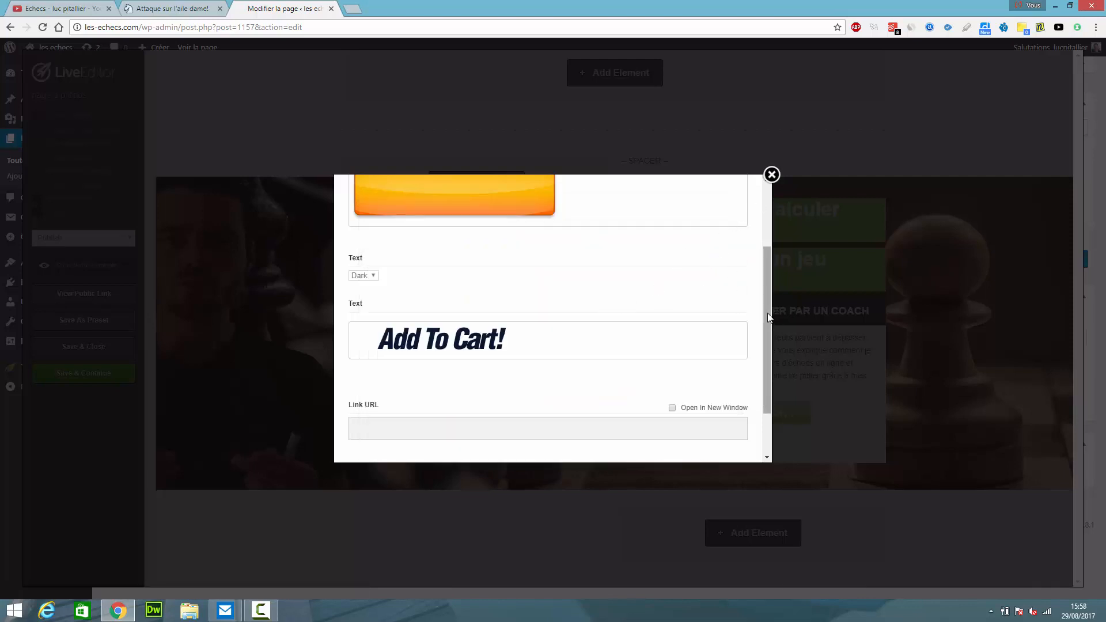
pyautogui.moveTo(768, 317); pyautogui.dragTo(753, 295)
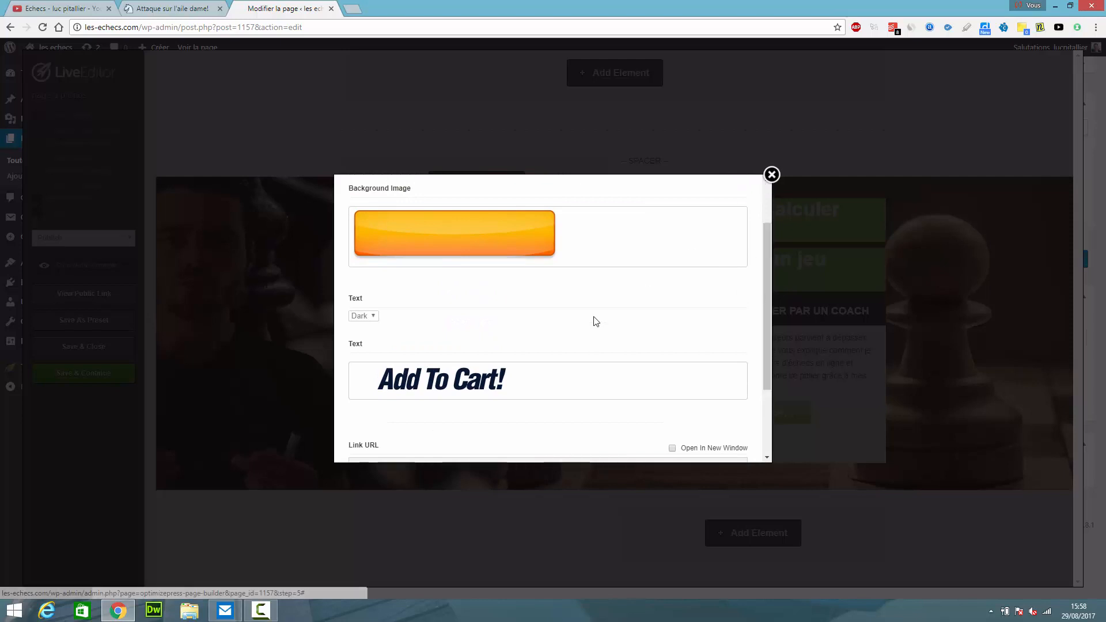
pyautogui.click(770, 174)
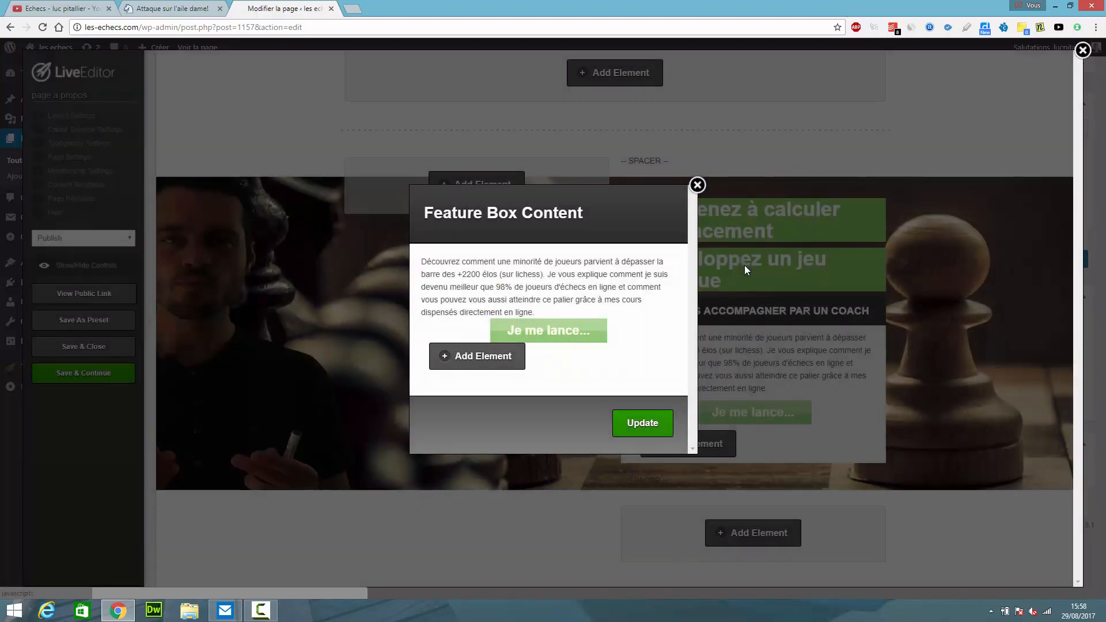
pyautogui.click(698, 193)
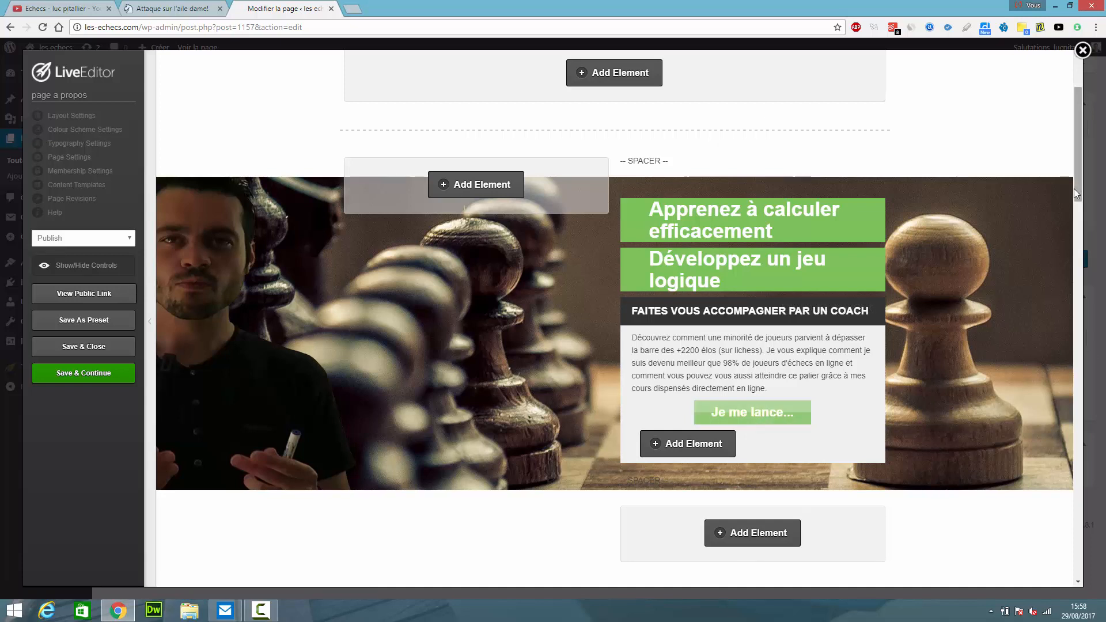
# Open the "Je me lance..." button's link in a new browser tab and examine the contact form's name, e-mail, subject and message fields.
pyautogui.rightClick(777, 415)
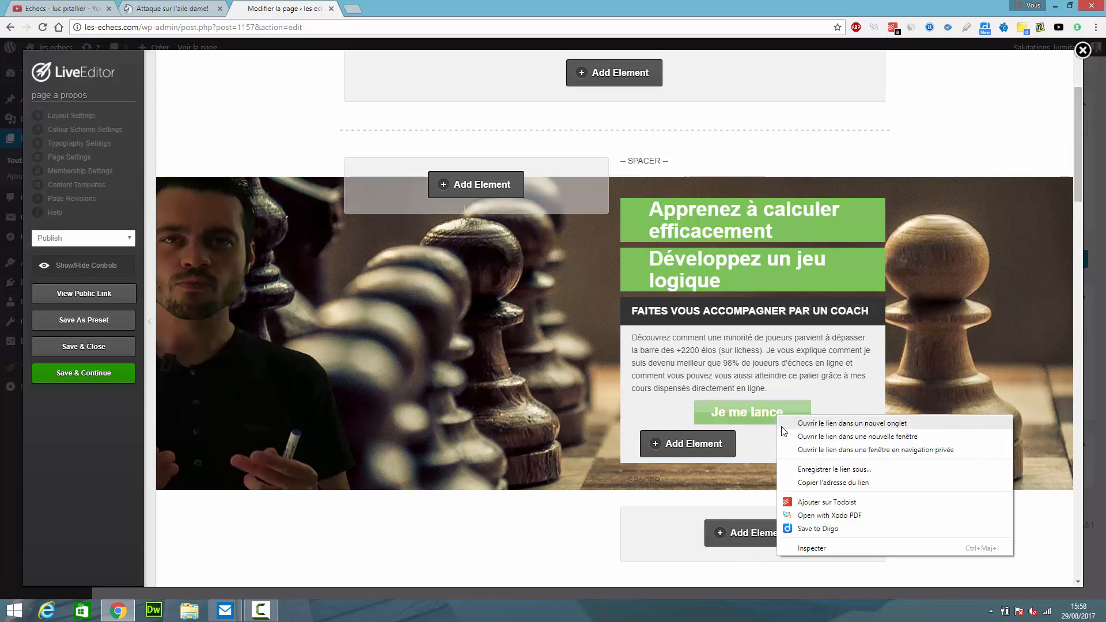
pyautogui.click(784, 425)
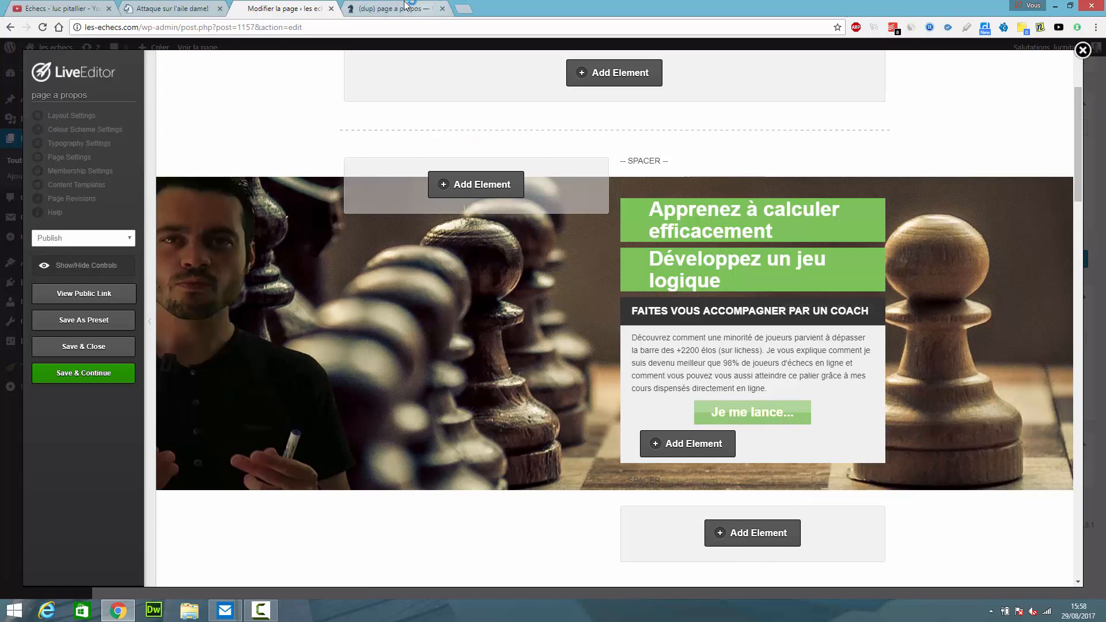
pyautogui.click(406, 7)
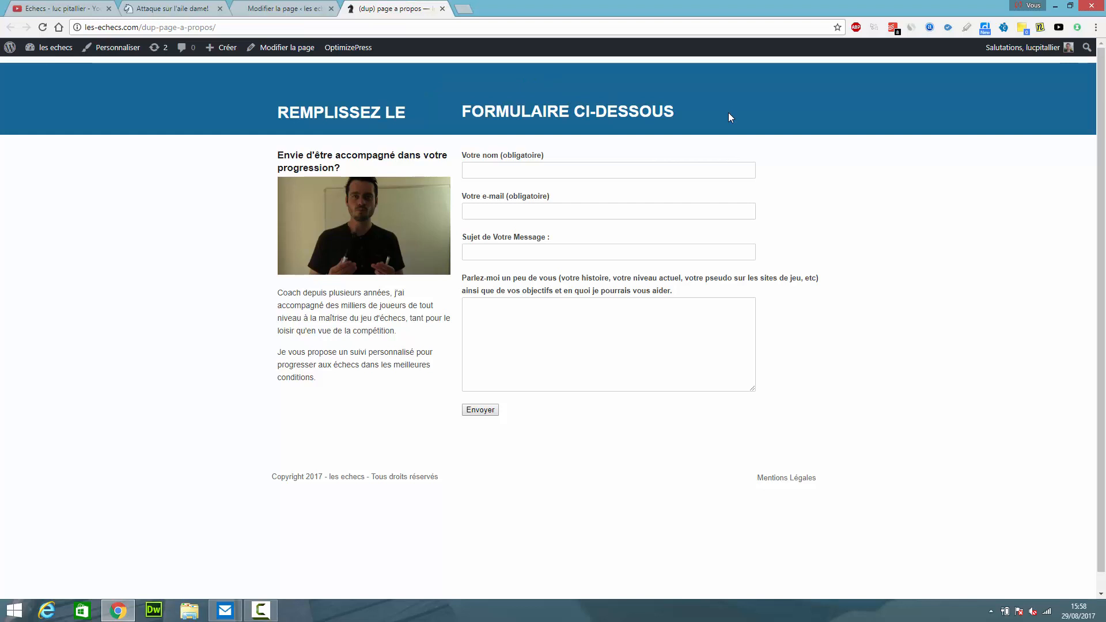
pyautogui.click(528, 177)
pyautogui.click(529, 208)
pyautogui.click(517, 249)
pyautogui.click(512, 300)
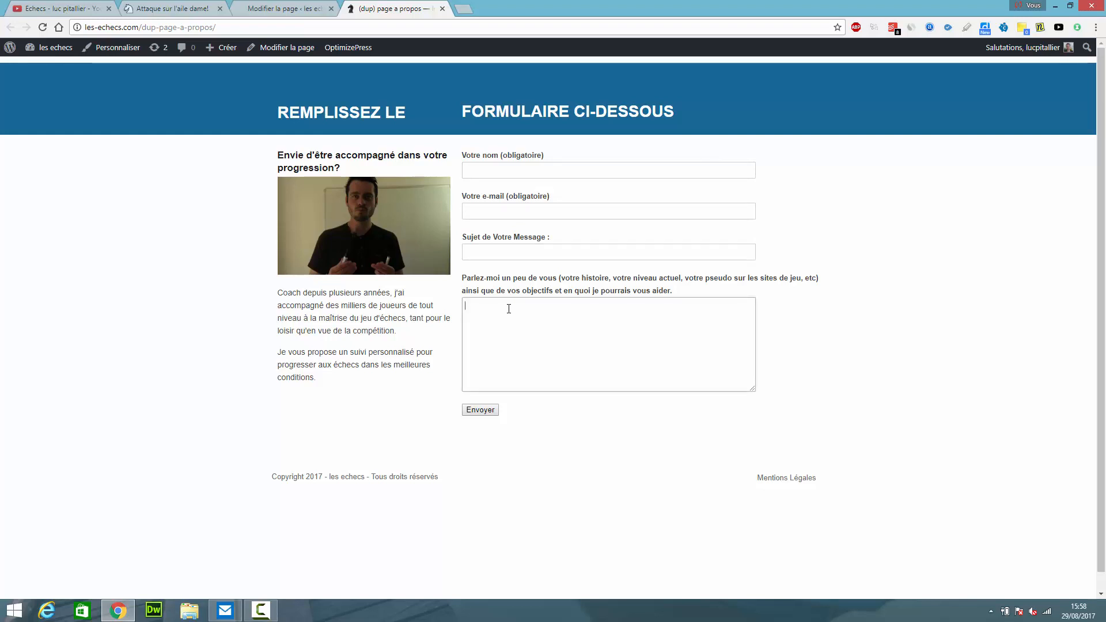
# Return to the Live Editor page, inspect the heading format of the "Comment j'ai atteint les 2200 sur lichess (en 1 an)" text block, and close it.
pyautogui.click(271, 7)
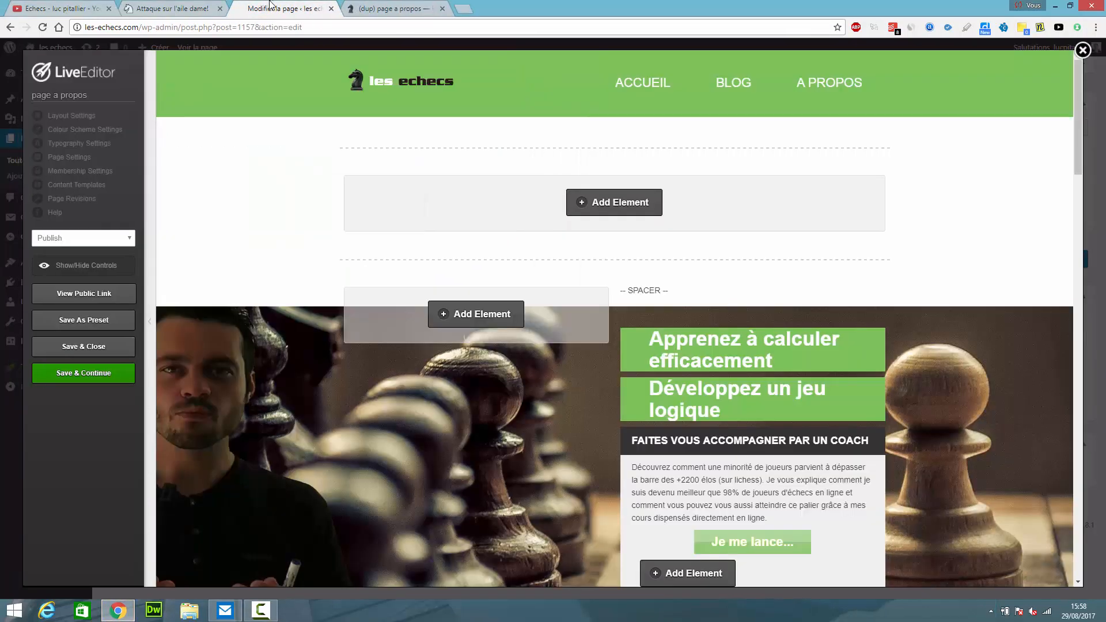
pyautogui.moveTo(540, 167)
pyautogui.scroll(-10, 1054, 301)
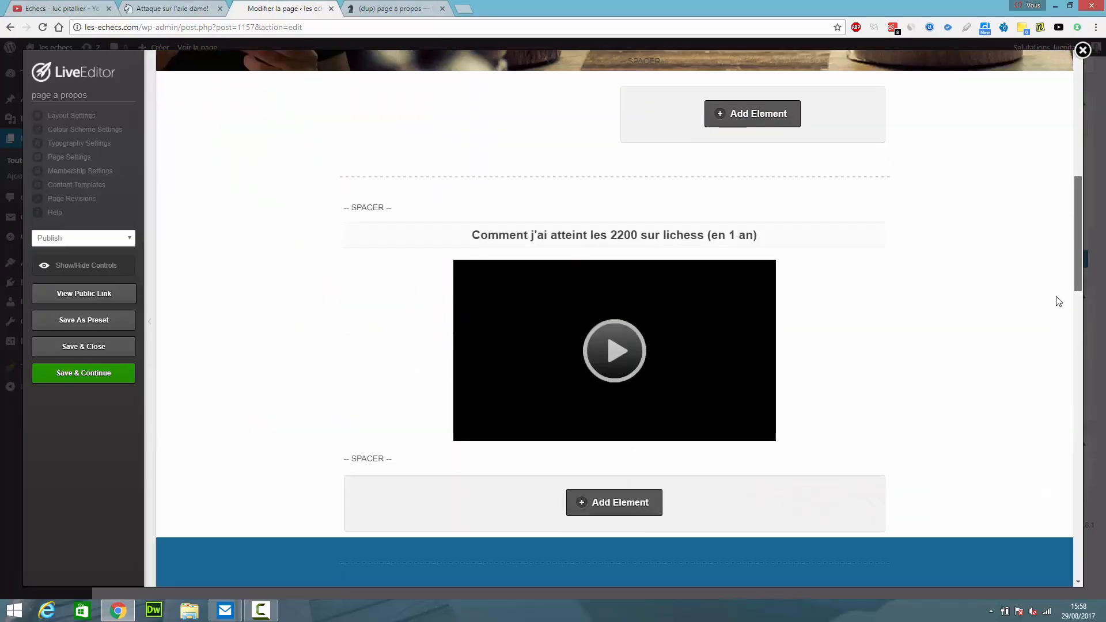
pyautogui.scroll(12, 1057, 301)
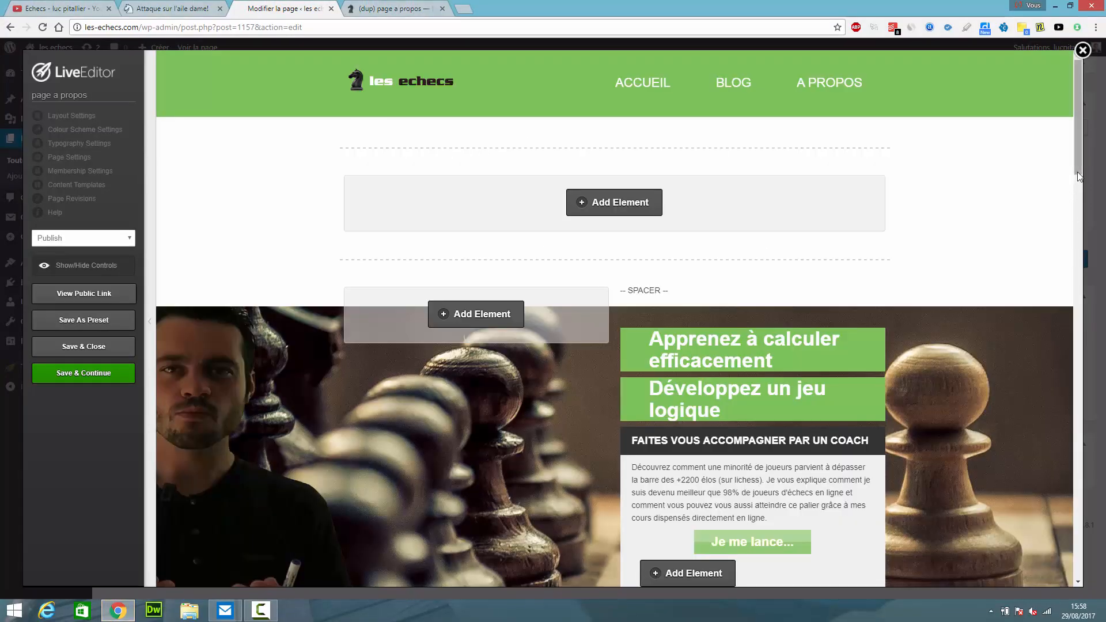
pyautogui.scroll(-8, 1063, 288)
pyautogui.scroll(-1, 1065, 277)
pyautogui.moveTo(612, 264)
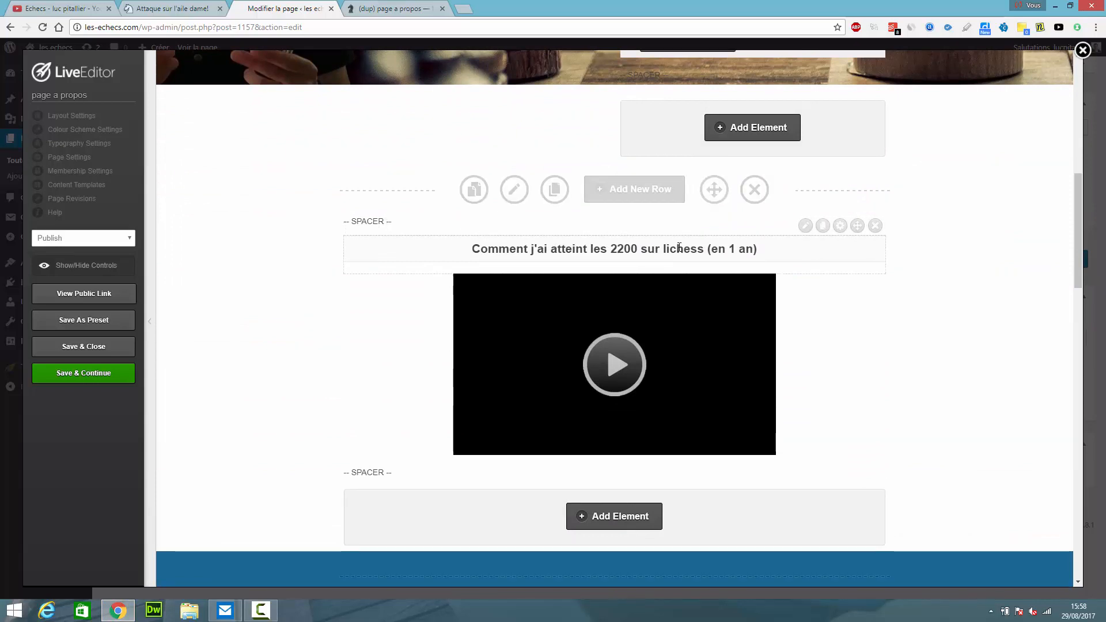
pyautogui.moveTo(771, 249)
pyautogui.click(804, 250)
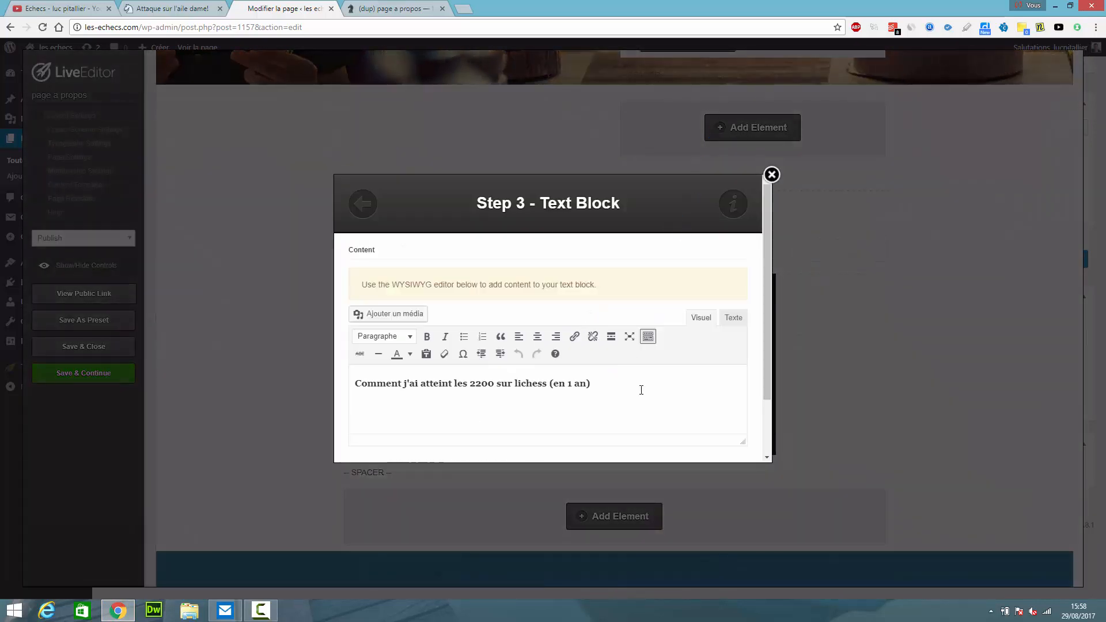
pyautogui.moveTo(637, 386); pyautogui.dragTo(274, 386)
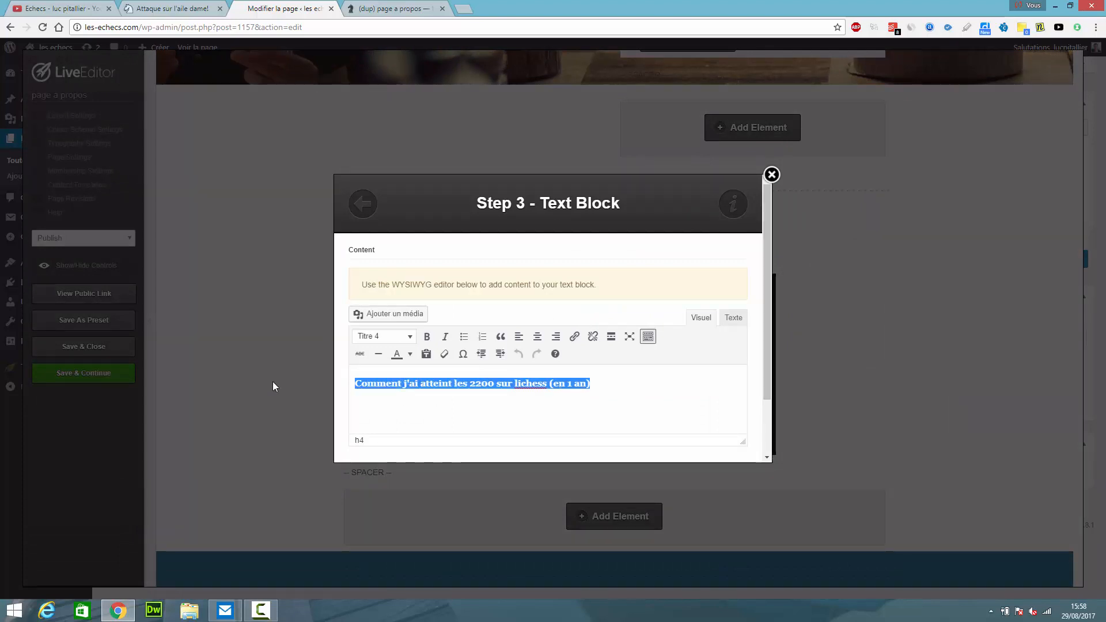
pyautogui.click(409, 336)
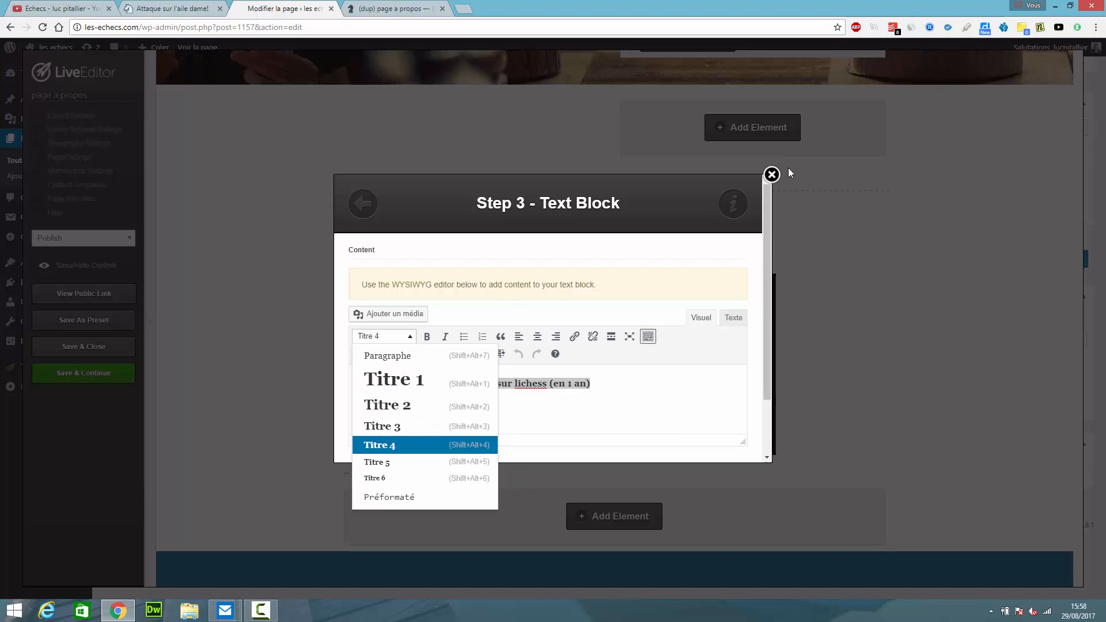
pyautogui.click(771, 174)
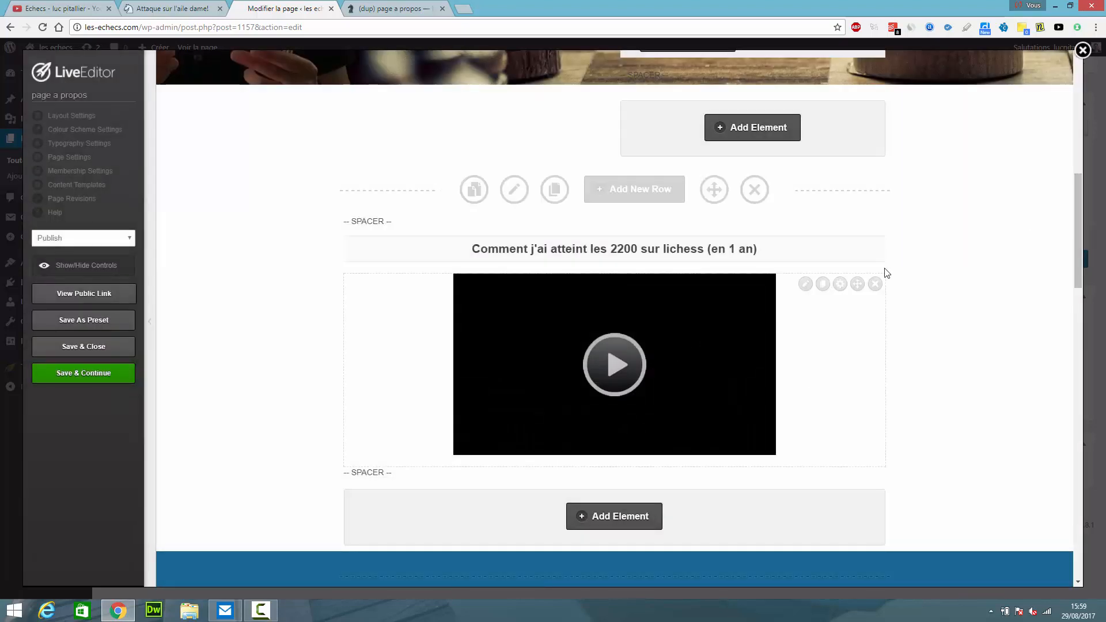
# Inspect the settings and style choices of the video player below the "Comment j'ai atteint les 2200" heading.
pyautogui.click(804, 284)
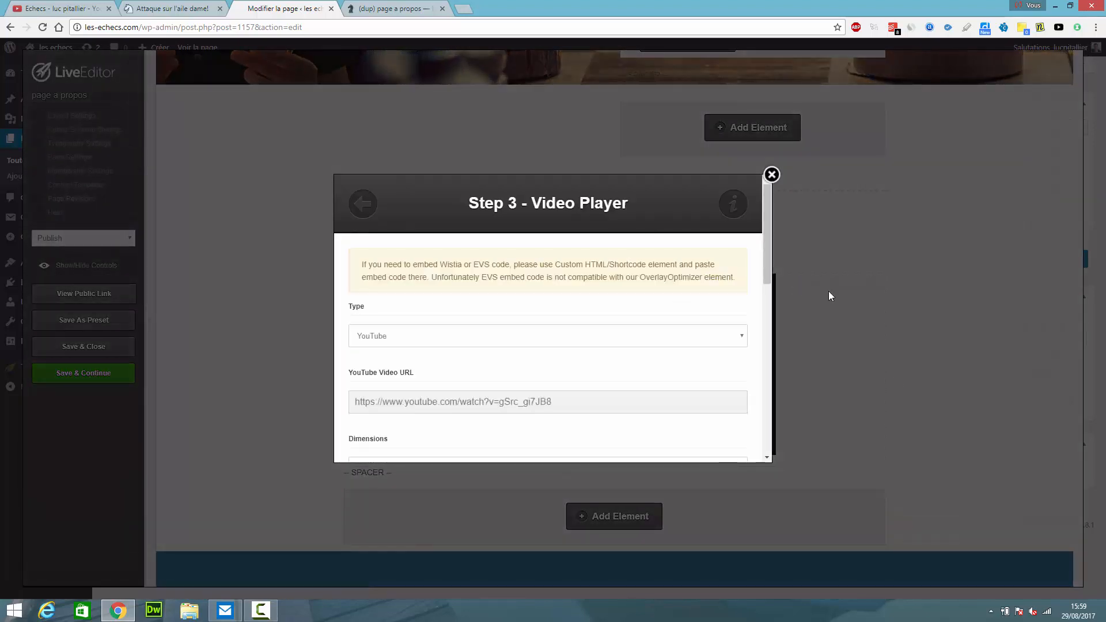
pyautogui.click(772, 176)
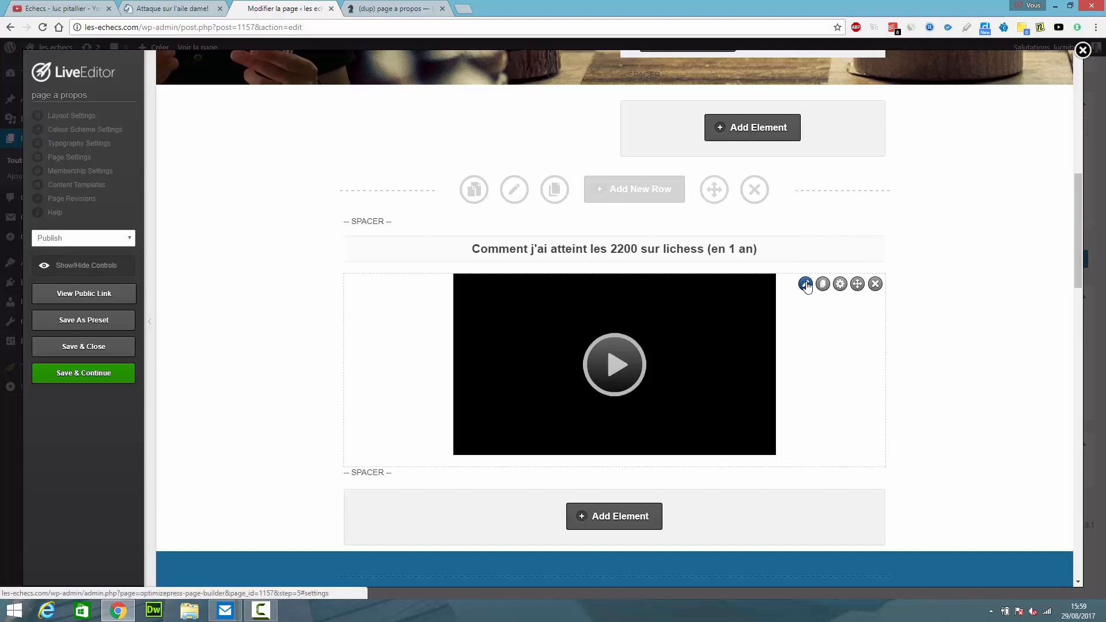
pyautogui.click(805, 284)
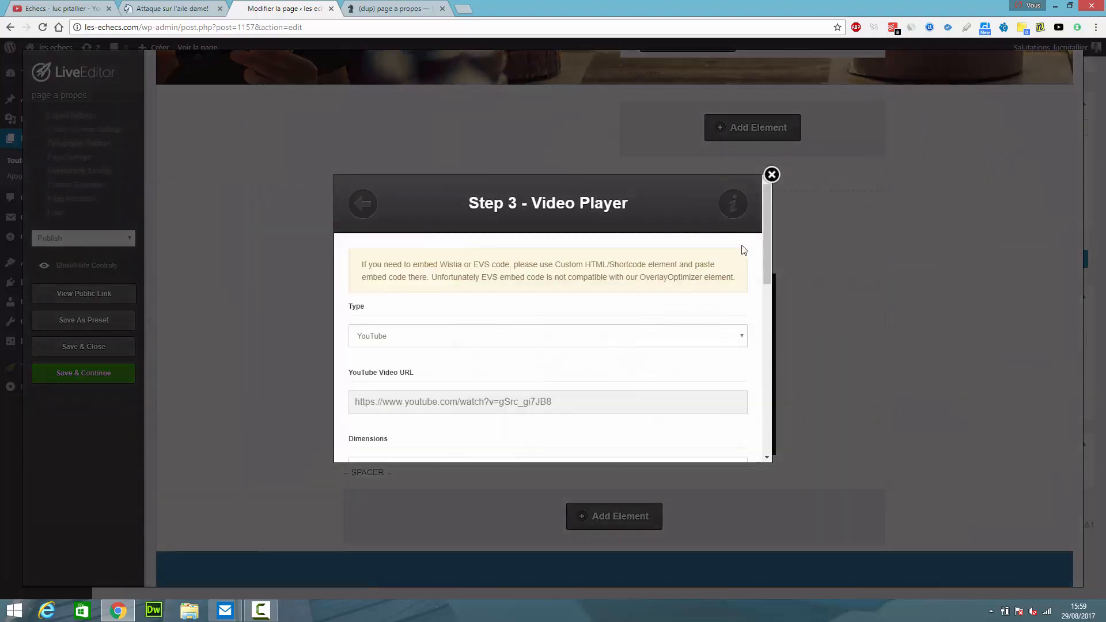
pyautogui.click(364, 206)
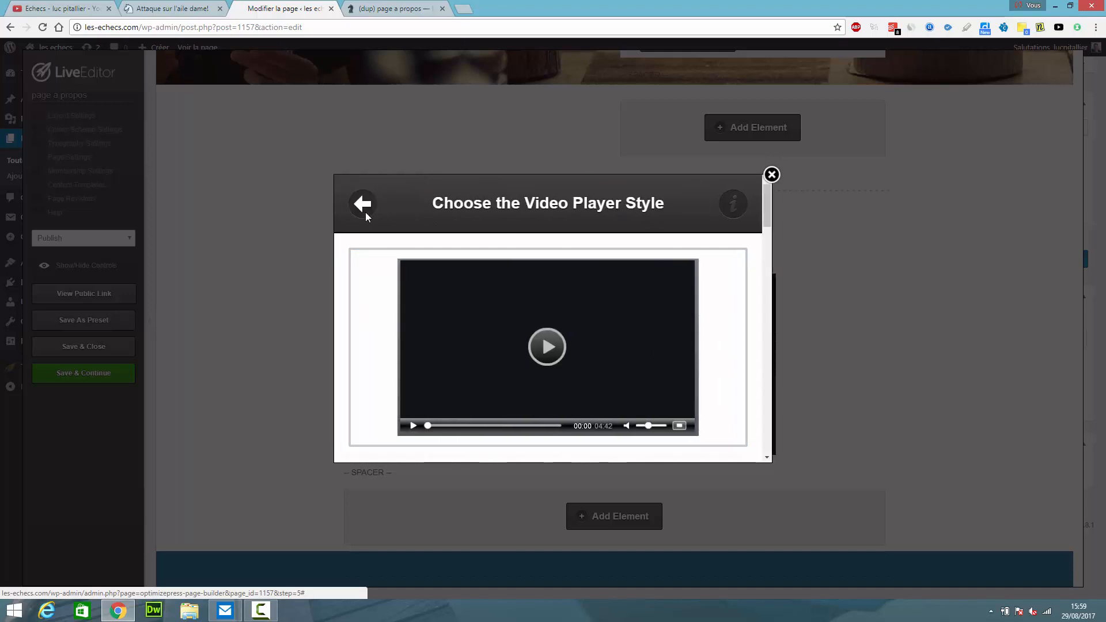
# Find the Video Player element by searching "video" and choose the first player style.
pyautogui.click(365, 208)
pyautogui.hotkey('ctrl', 'a')
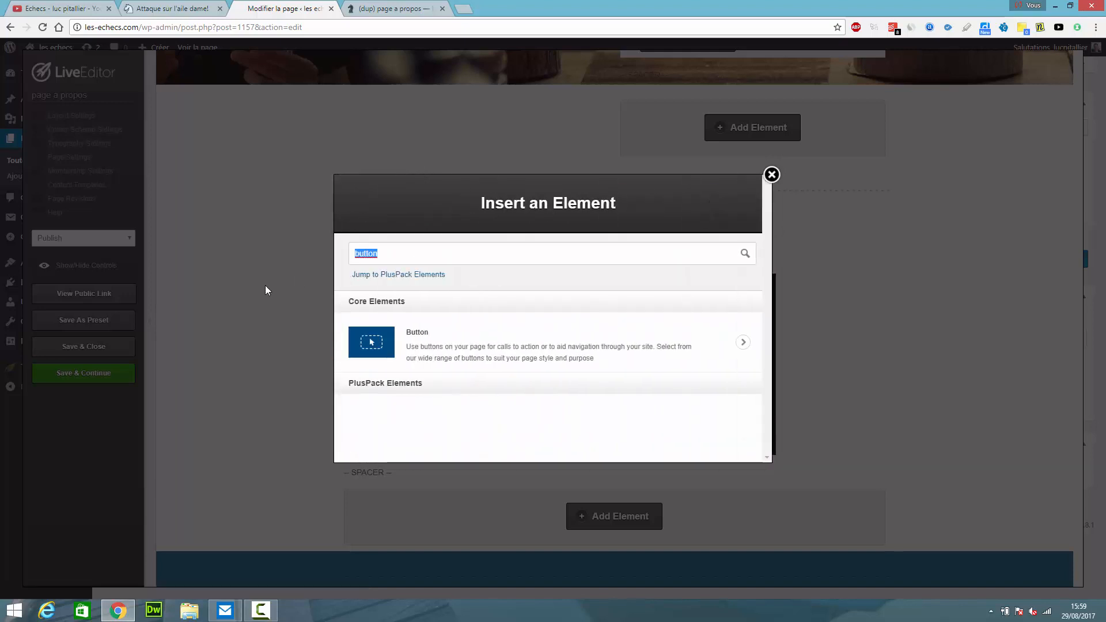
pyautogui.write('video')
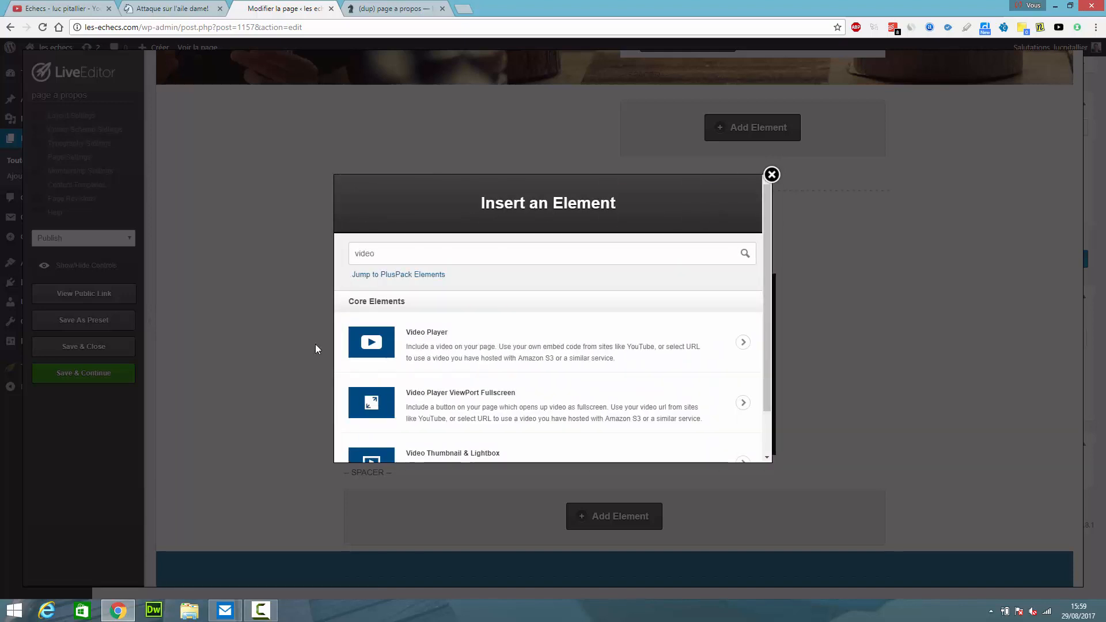
pyautogui.click(421, 365)
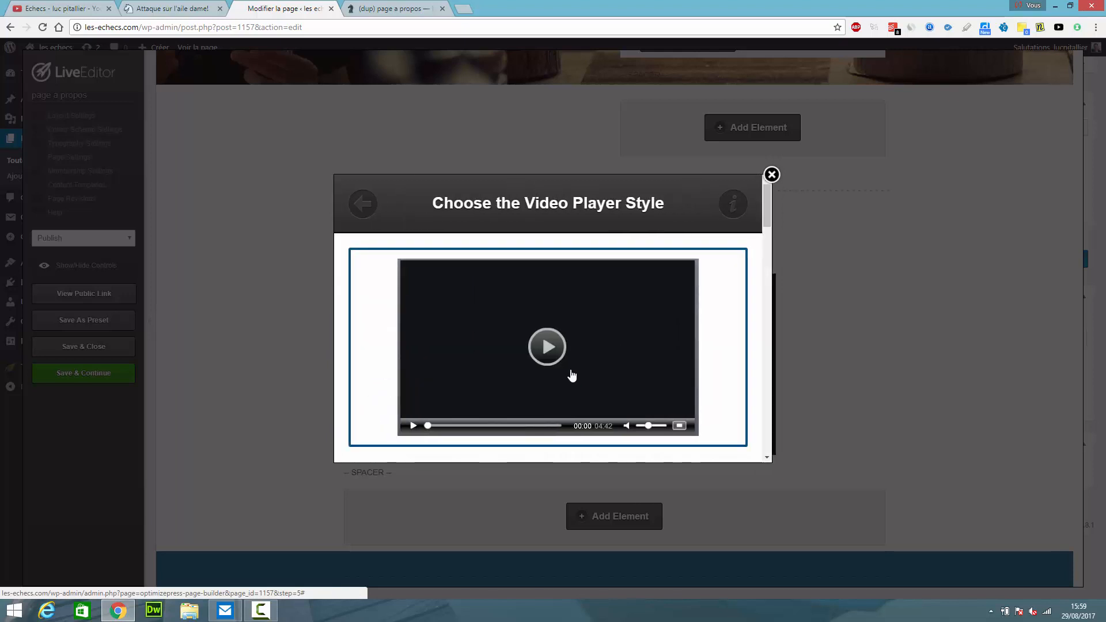
pyautogui.click(639, 349)
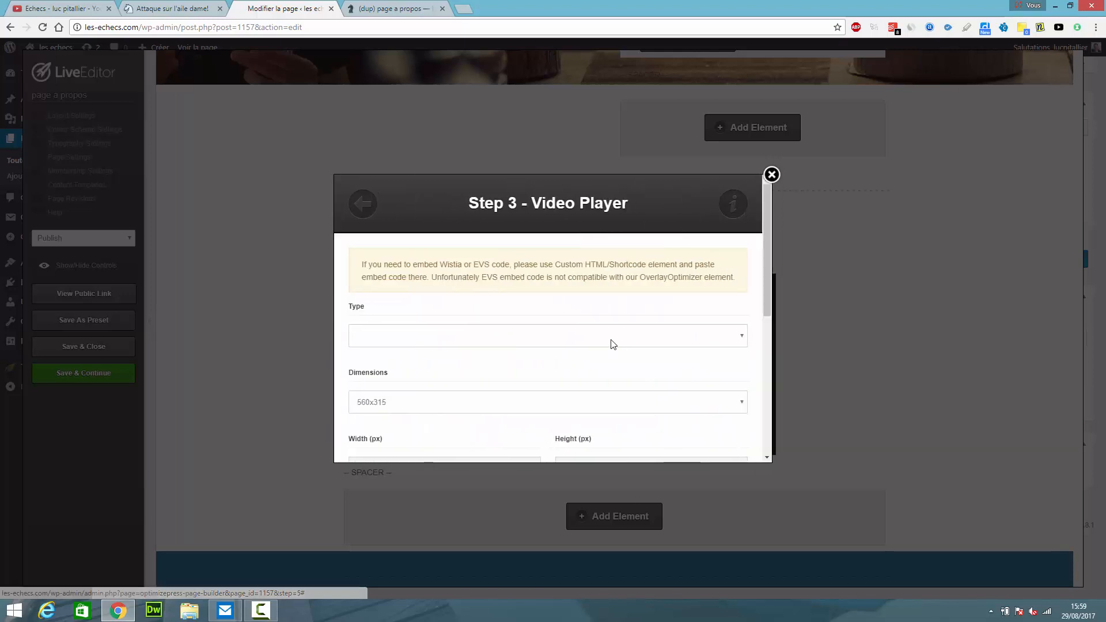
# Set the video player's type to YouTube and make the YouTube Video URL field ready for entry.
pyautogui.click(633, 339)
pyautogui.click(451, 373)
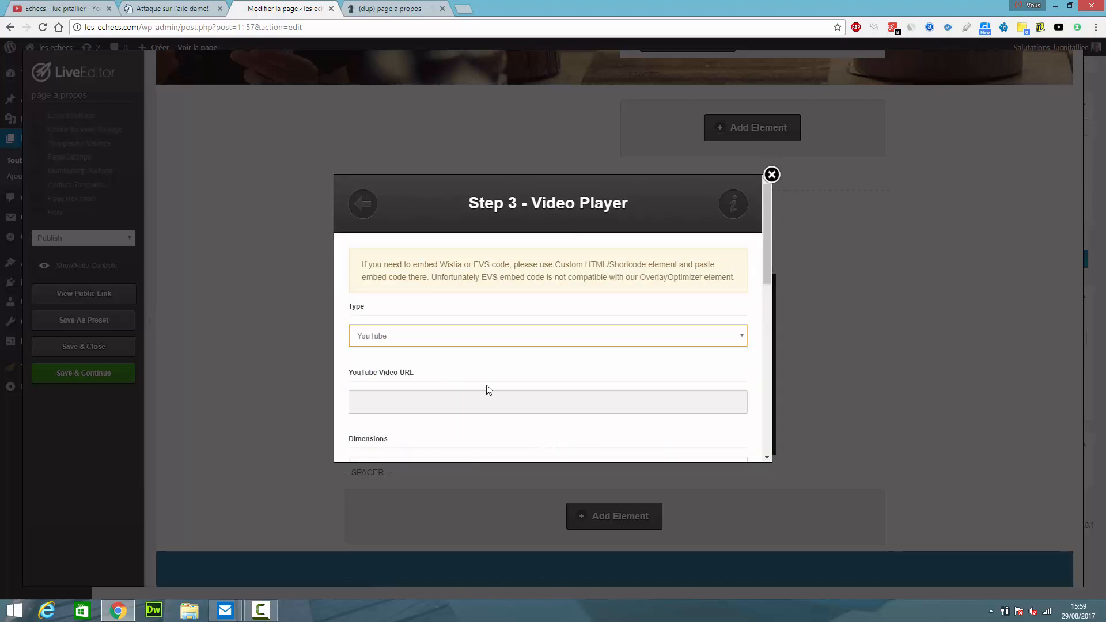
pyautogui.moveTo(772, 275); pyautogui.dragTo(766, 313)
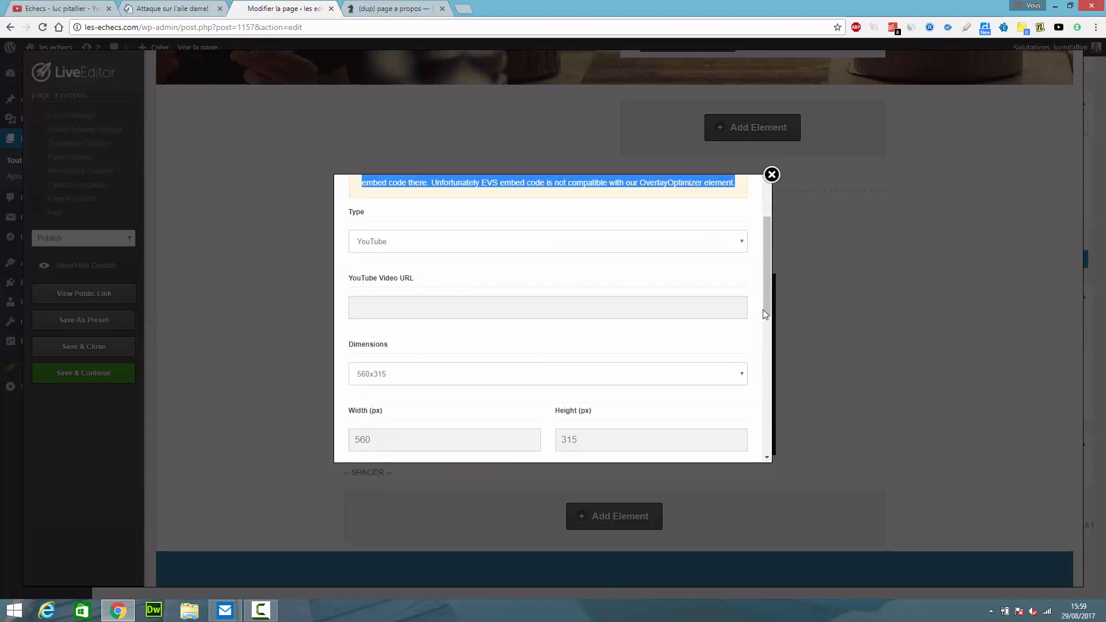
pyautogui.click(686, 315)
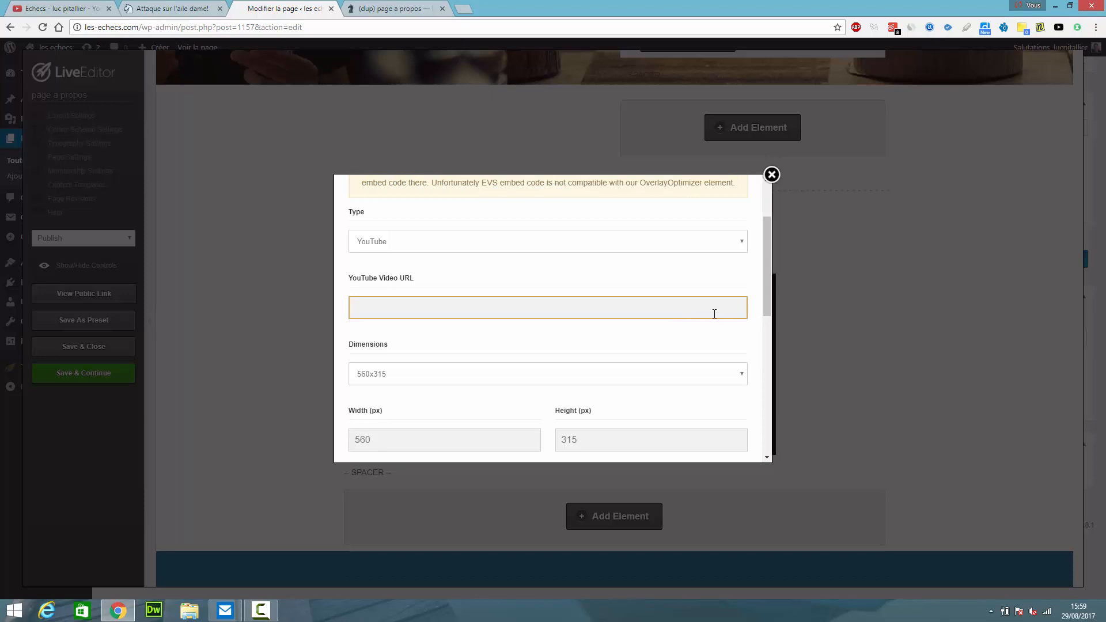
# On the YouTube channel, open "La plus brillante combinaison d'échecs pour apprendre à réfléchir!", pause it and copy its URL.
pyautogui.click(25, 6)
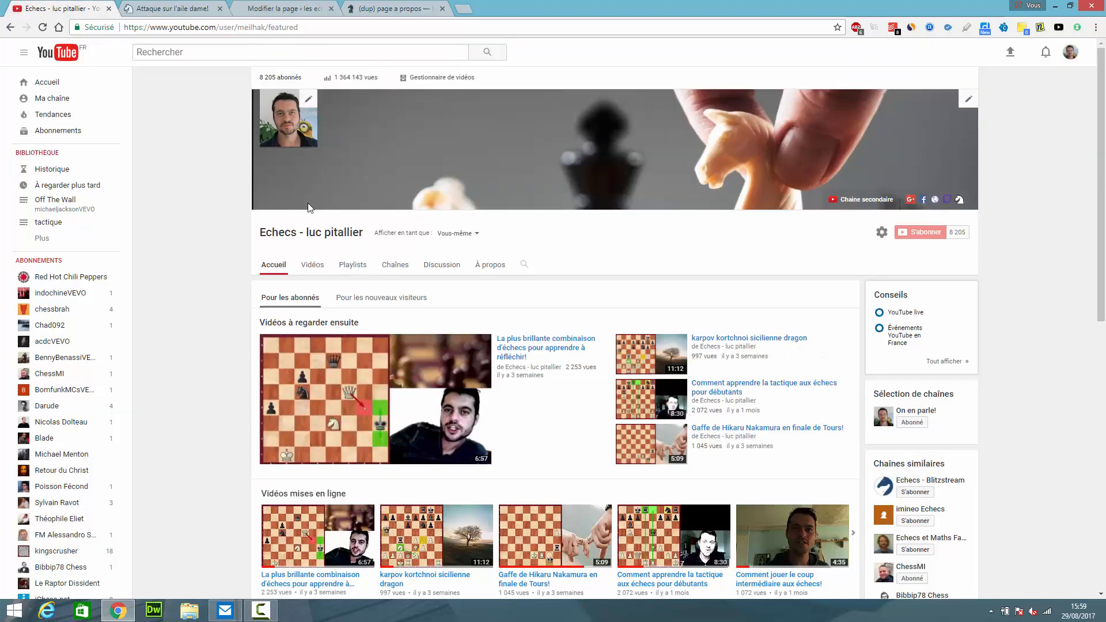
pyautogui.click(521, 352)
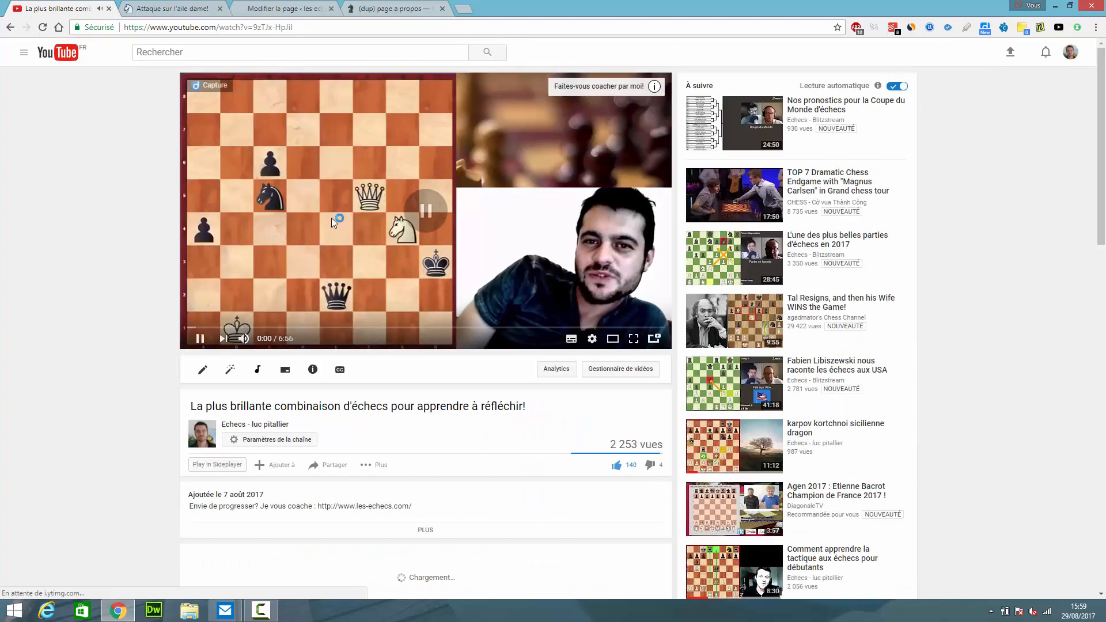
pyautogui.click(330, 218)
pyautogui.rightClick(208, 26)
pyautogui.hotkey('ctrl', 'c')
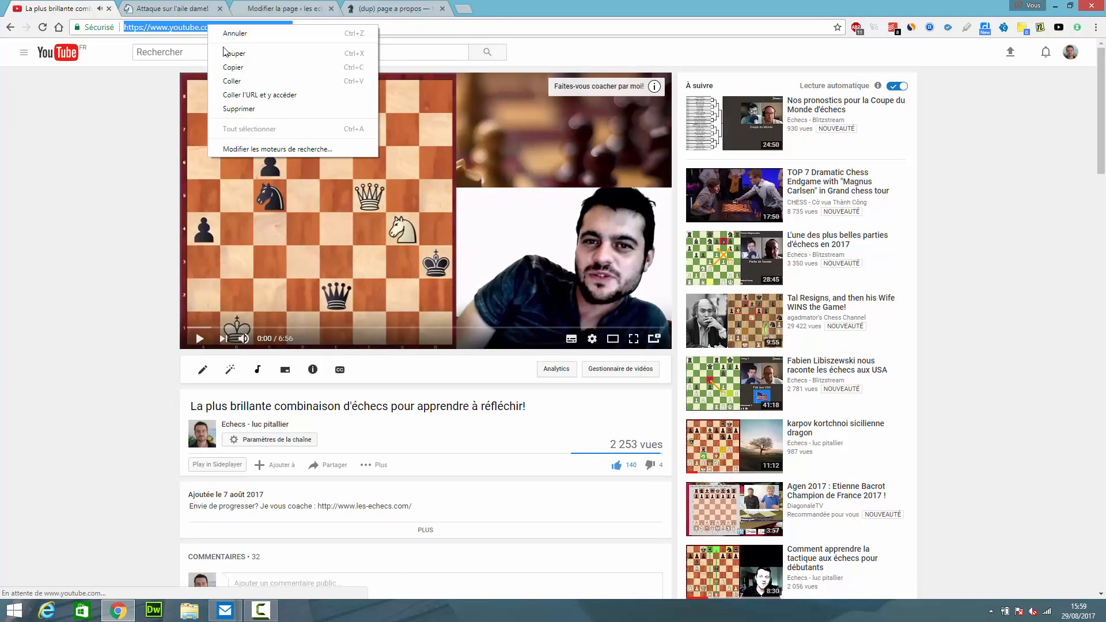
pyautogui.click(229, 63)
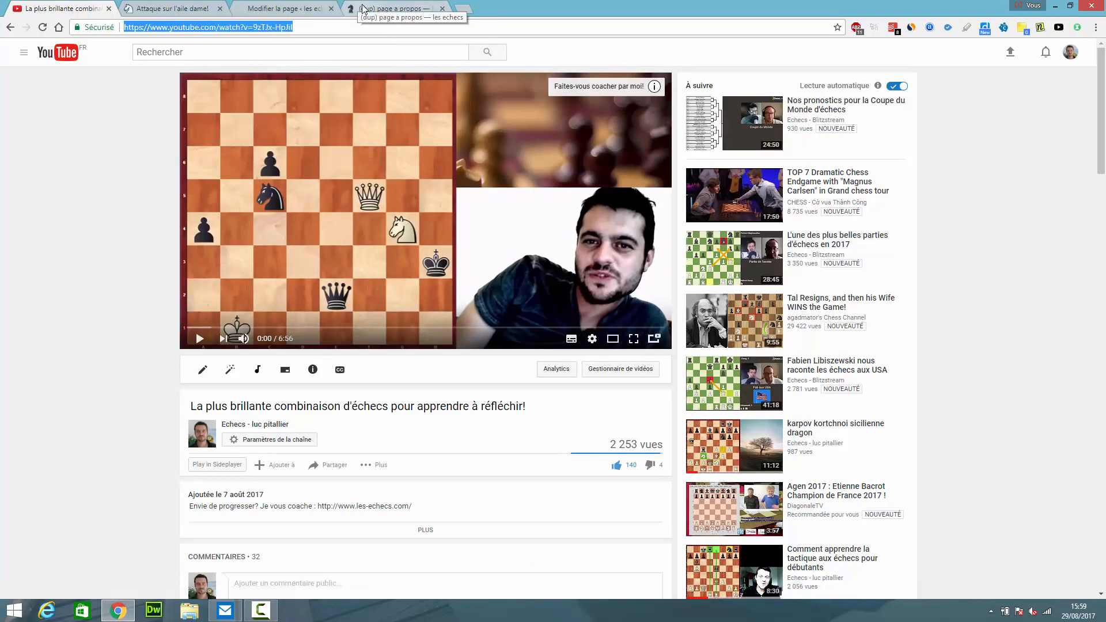
# Return to the Live Editor page and paste the copied video link as the player's YouTube Video URL.
pyautogui.click(364, 8)
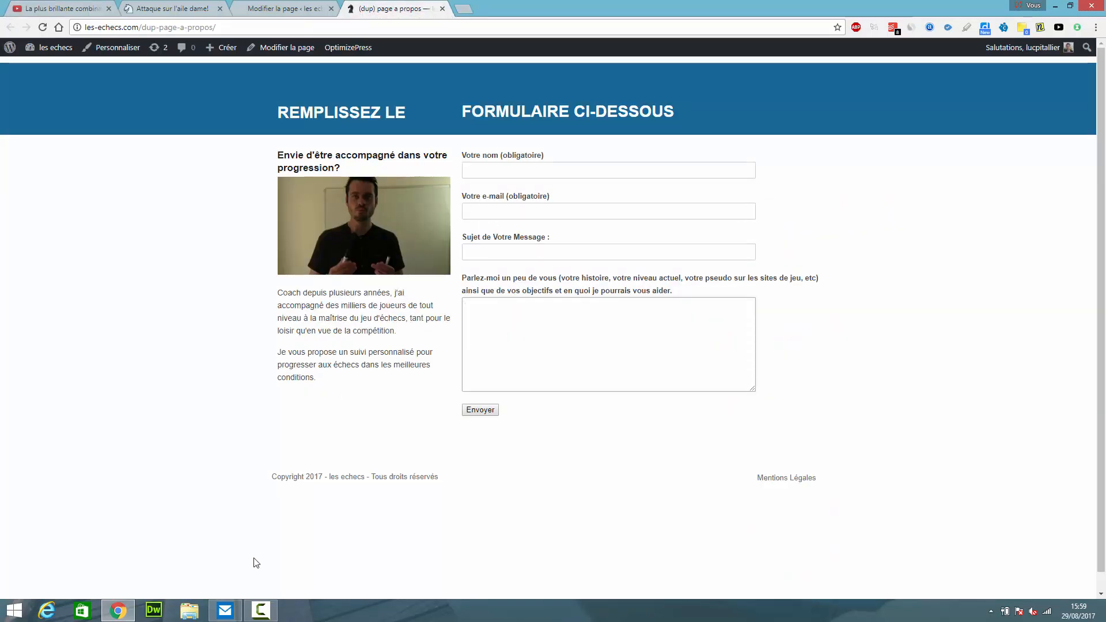
pyautogui.click(264, 613)
pyautogui.click(264, 613)
pyautogui.click(303, 8)
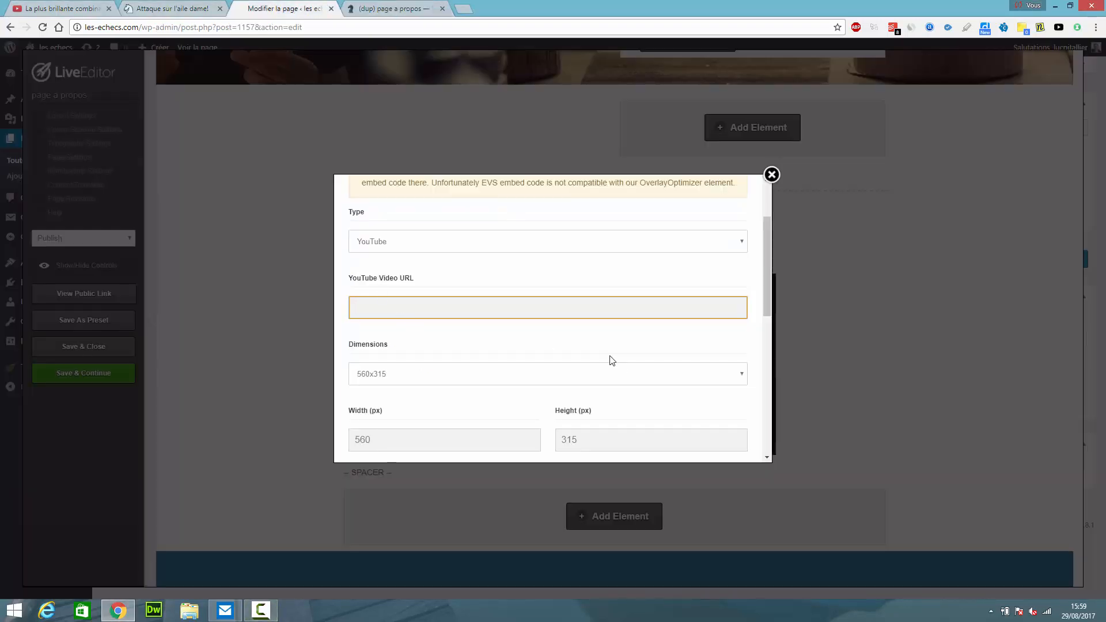
pyautogui.rightClick(484, 307)
pyautogui.click(518, 377)
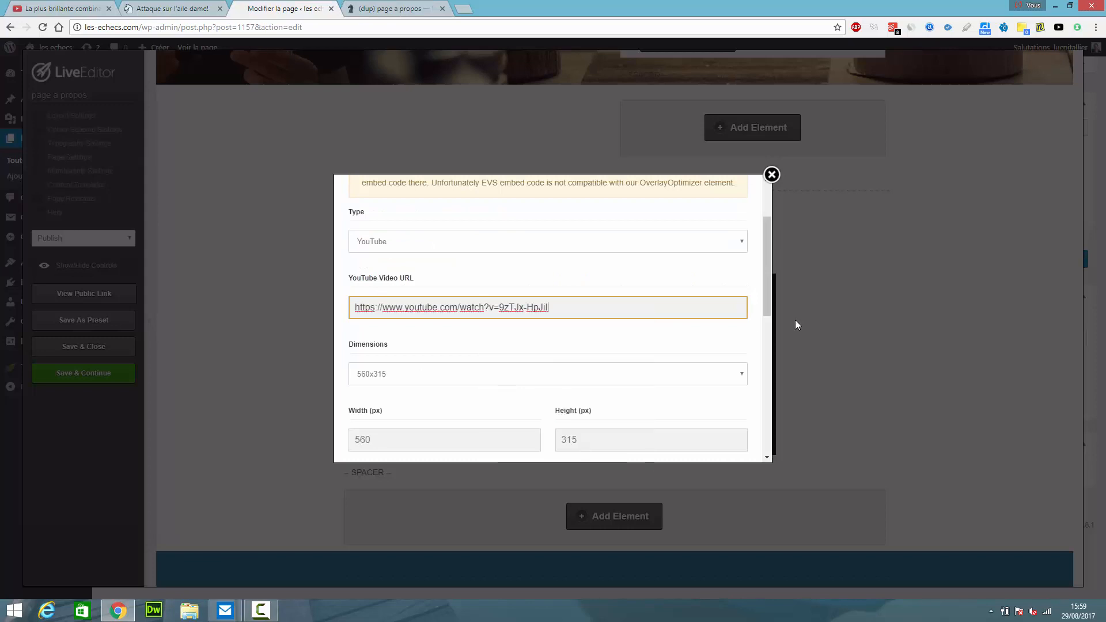
# Enable hiding the controls and the YouTube logo in the control bar, and close the Video Player settings without inserting.
pyautogui.scroll(-4, 763, 311)
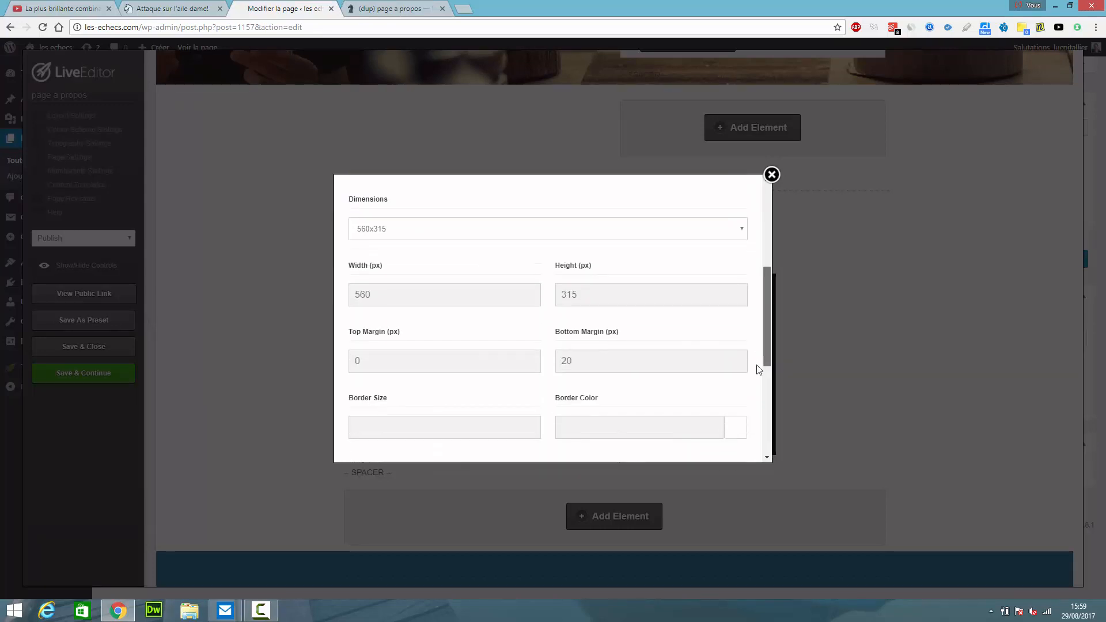
pyautogui.scroll(-3, 757, 396)
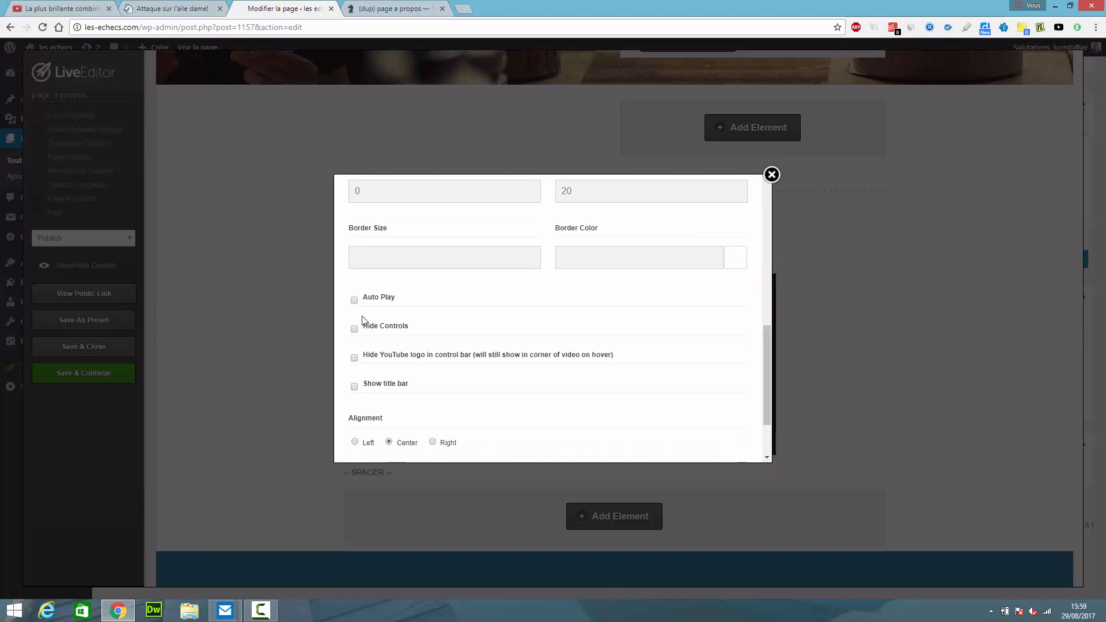
pyautogui.click(355, 359)
pyautogui.click(76, 8)
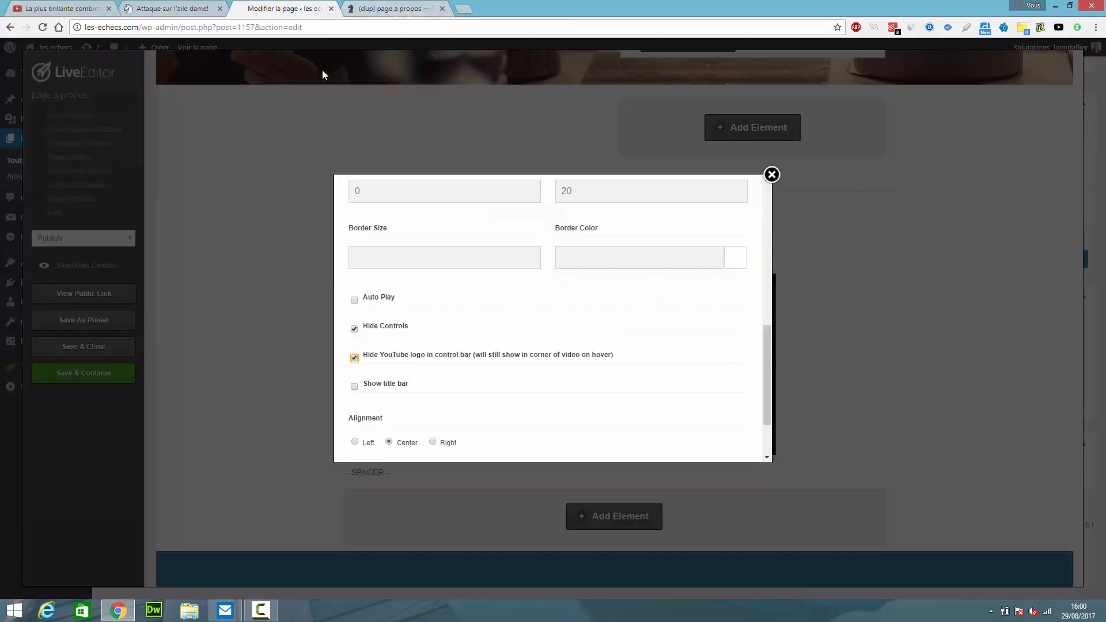
pyautogui.click(320, 9)
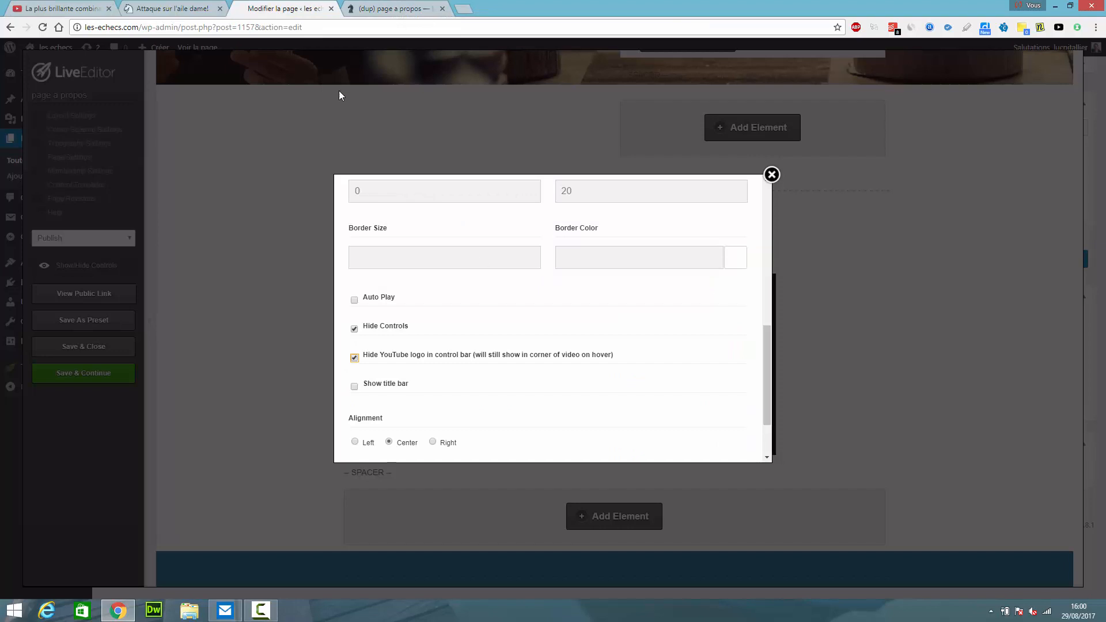
pyautogui.click(772, 174)
# Review the Row options of the blue PREPARATION row through to the end and close them without updating.
pyautogui.moveTo(1078, 285); pyautogui.dragTo(1074, 323)
pyautogui.moveTo(486, 452)
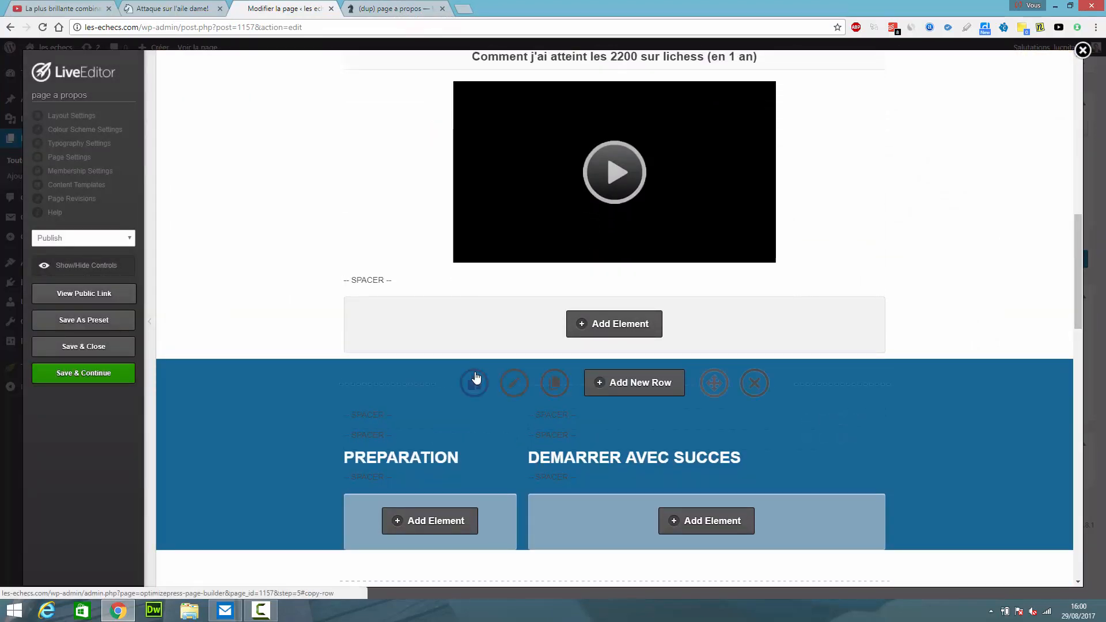
pyautogui.click(514, 383)
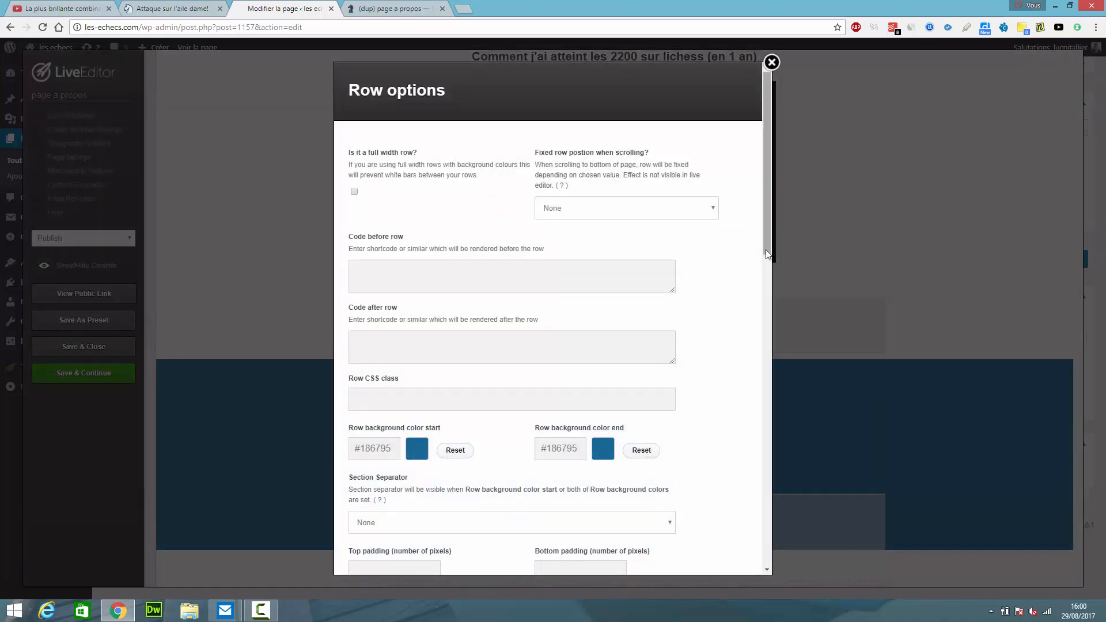
pyautogui.scroll(-14, 757, 387)
pyautogui.moveTo(775, 535); pyautogui.dragTo(784, 144)
pyautogui.click(772, 61)
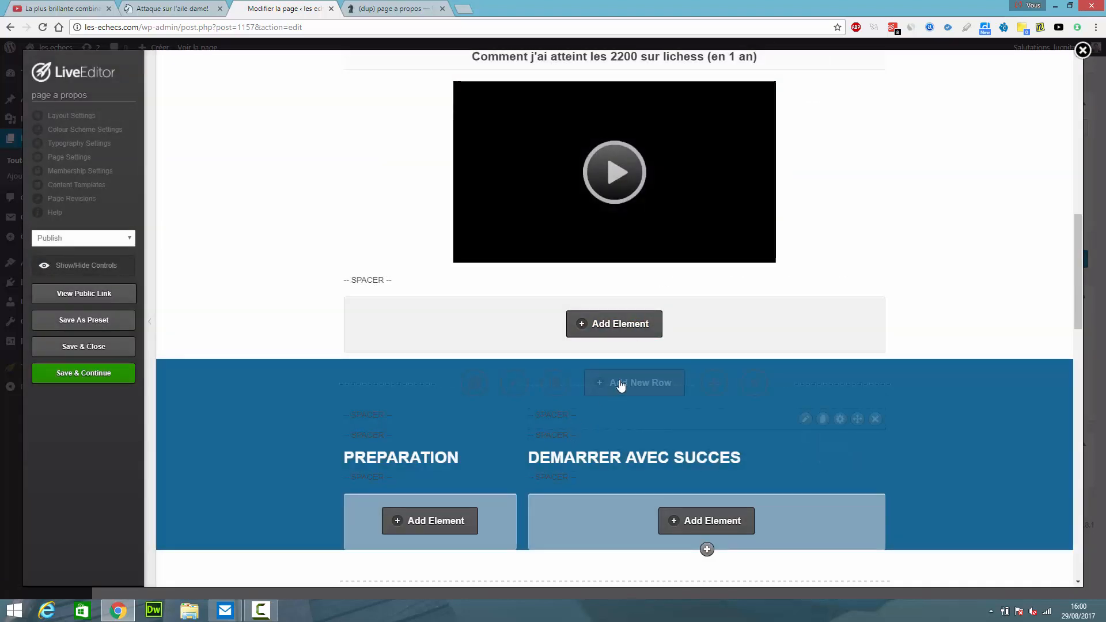
# Look through the simple, complex and feature-area layouts for a new row at the blue PREPARATION row, without inserting one.
pyautogui.click(658, 386)
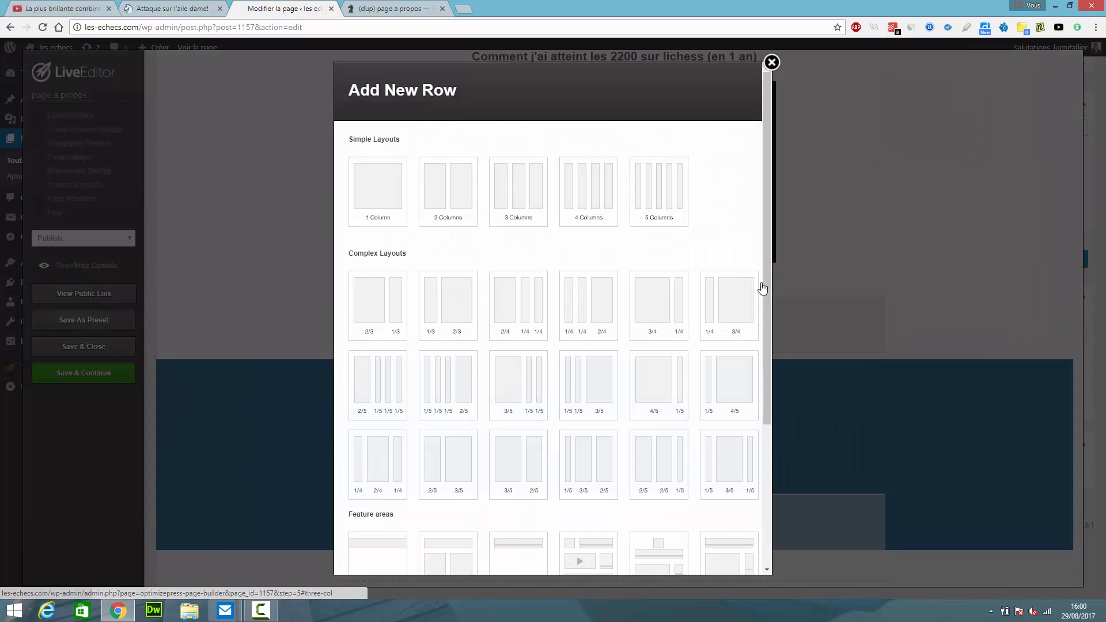
pyautogui.scroll(-3, 753, 383)
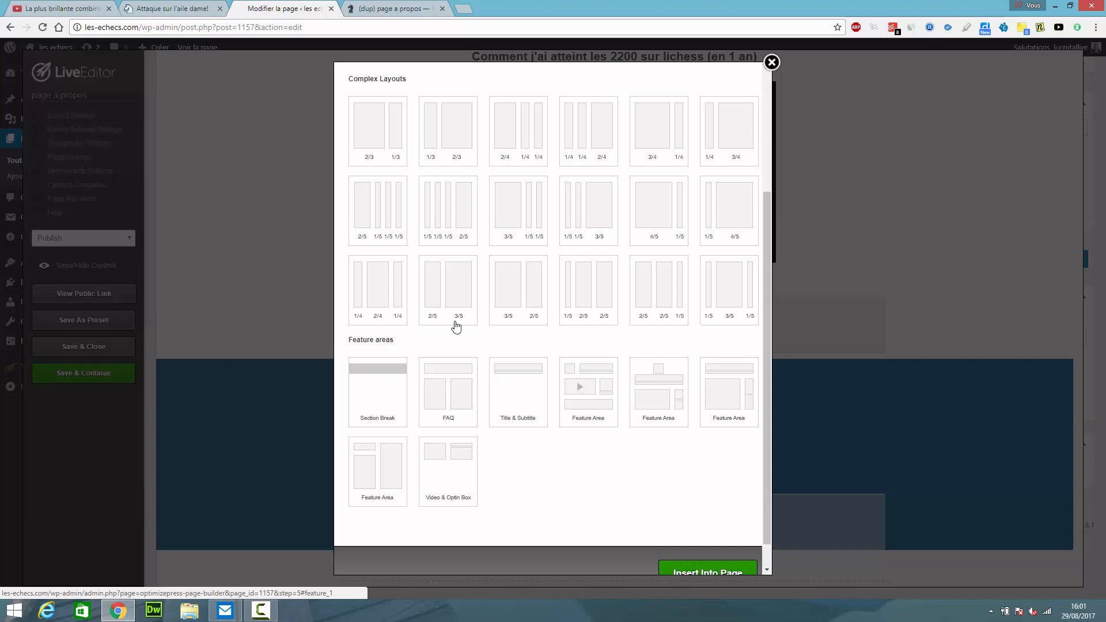
pyautogui.click(772, 63)
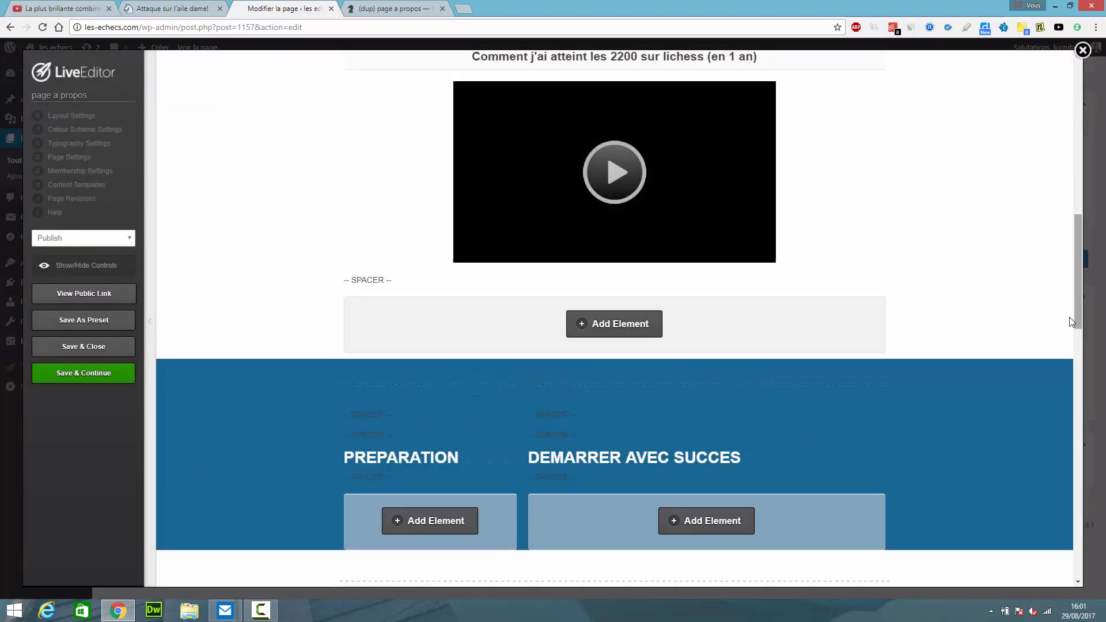
# Open the settings of the coach's photo below the PREPARATION row and go back to the element chooser.
pyautogui.moveTo(1080, 317); pyautogui.dragTo(1079, 369)
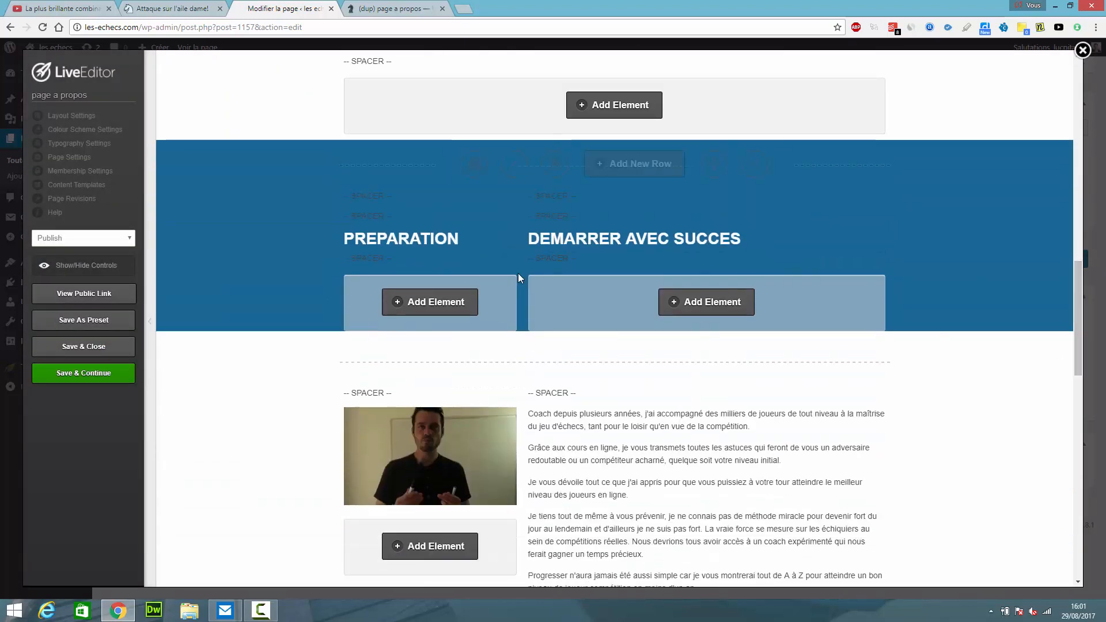
pyautogui.moveTo(463, 245)
pyautogui.moveTo(545, 217)
pyautogui.moveTo(1078, 371); pyautogui.dragTo(1069, 412)
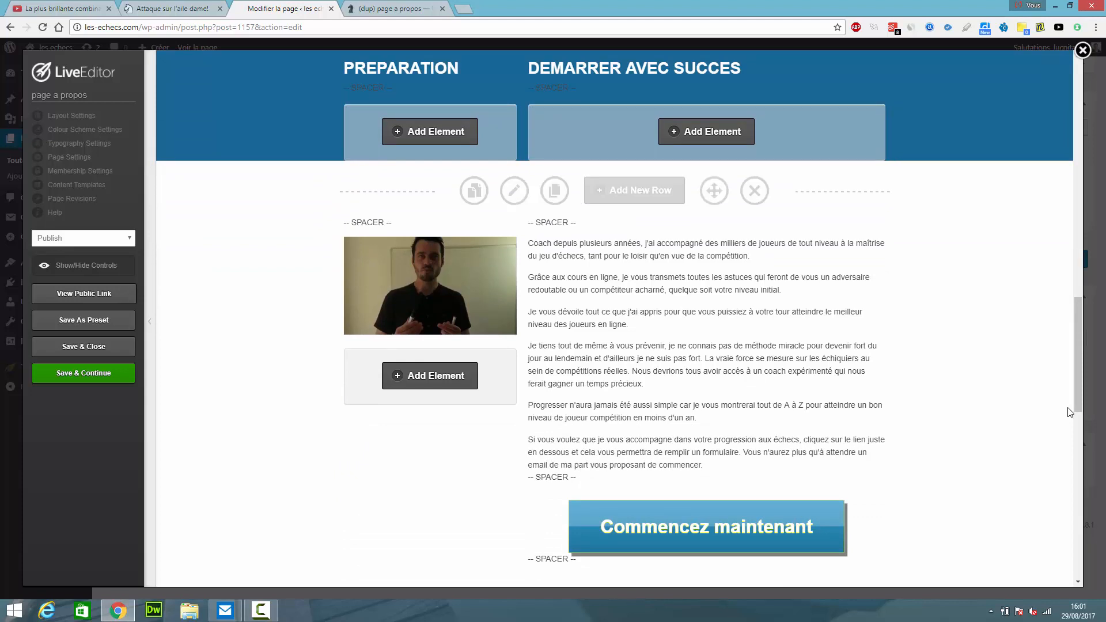
pyautogui.moveTo(616, 323)
pyautogui.click(436, 247)
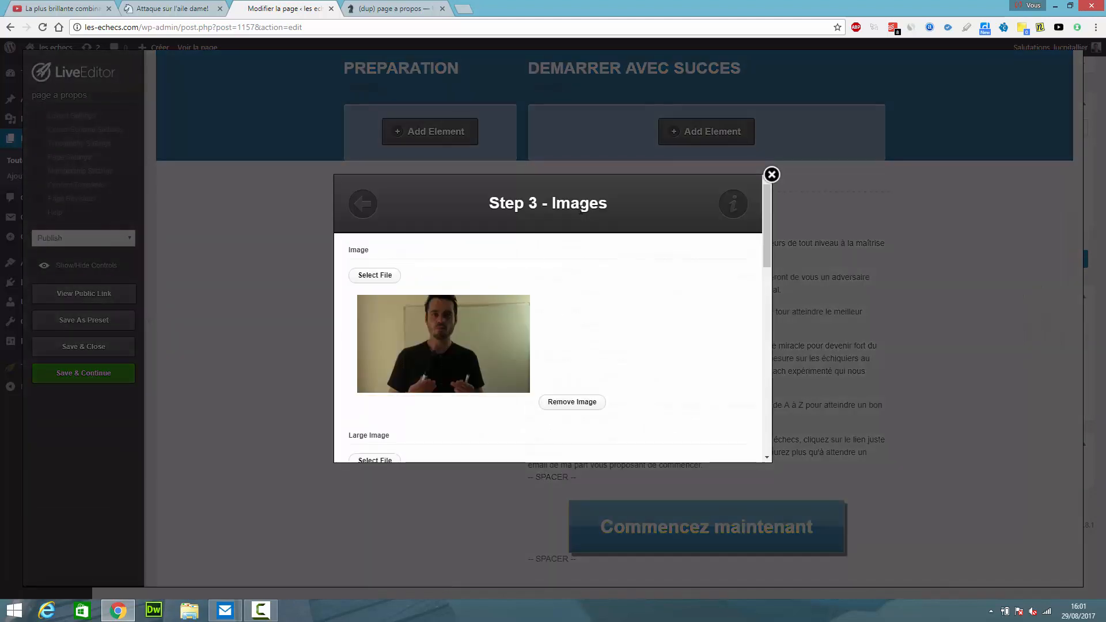
pyautogui.click(366, 212)
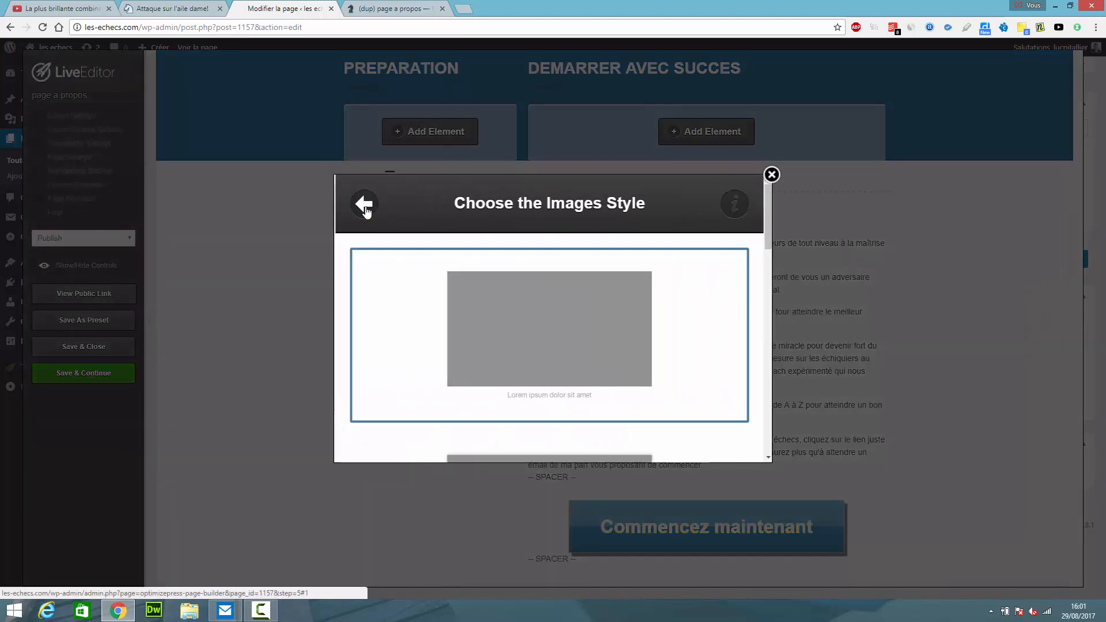
pyautogui.click(366, 212)
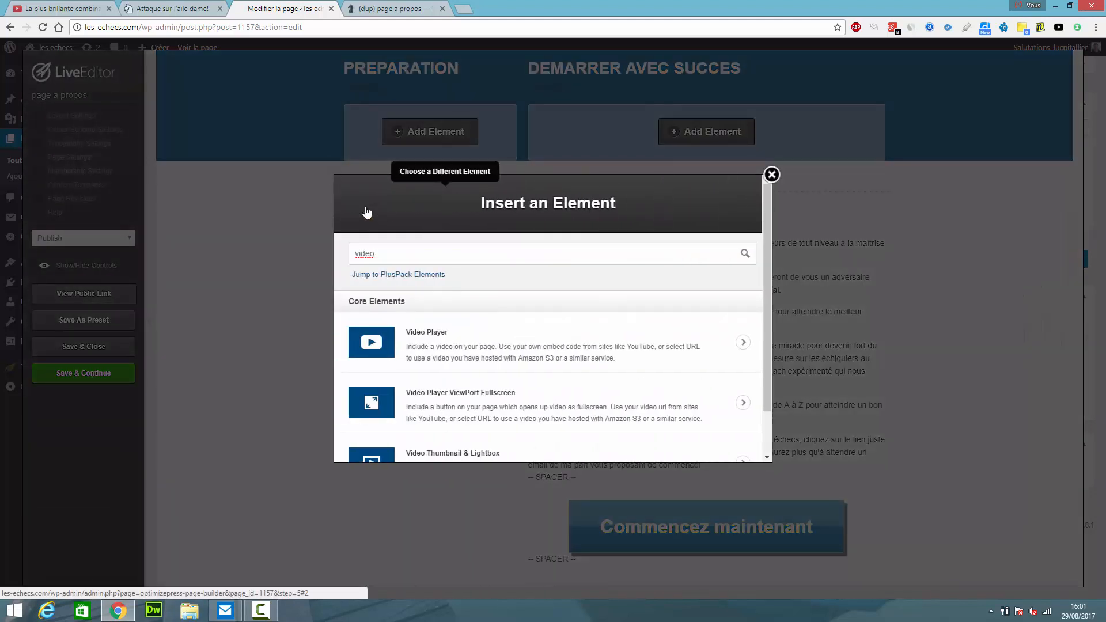
# Search the elements for "image", choose Images with the first image style, and close its settings without inserting.
pyautogui.doubleClick(388, 254)
pyautogui.write('image')
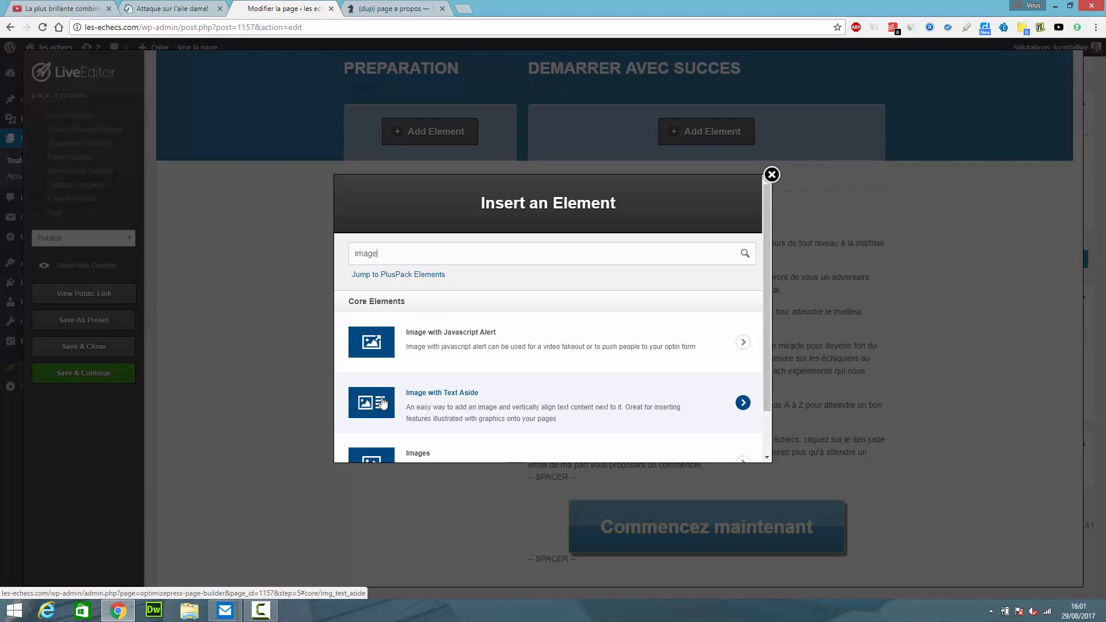
pyautogui.click(382, 456)
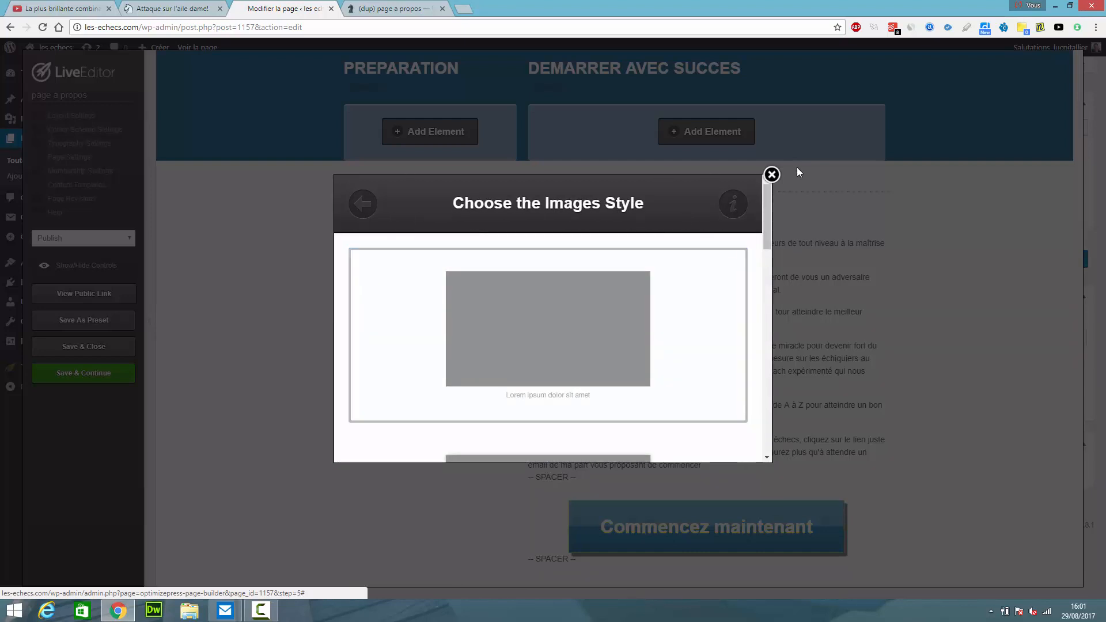
pyautogui.click(651, 340)
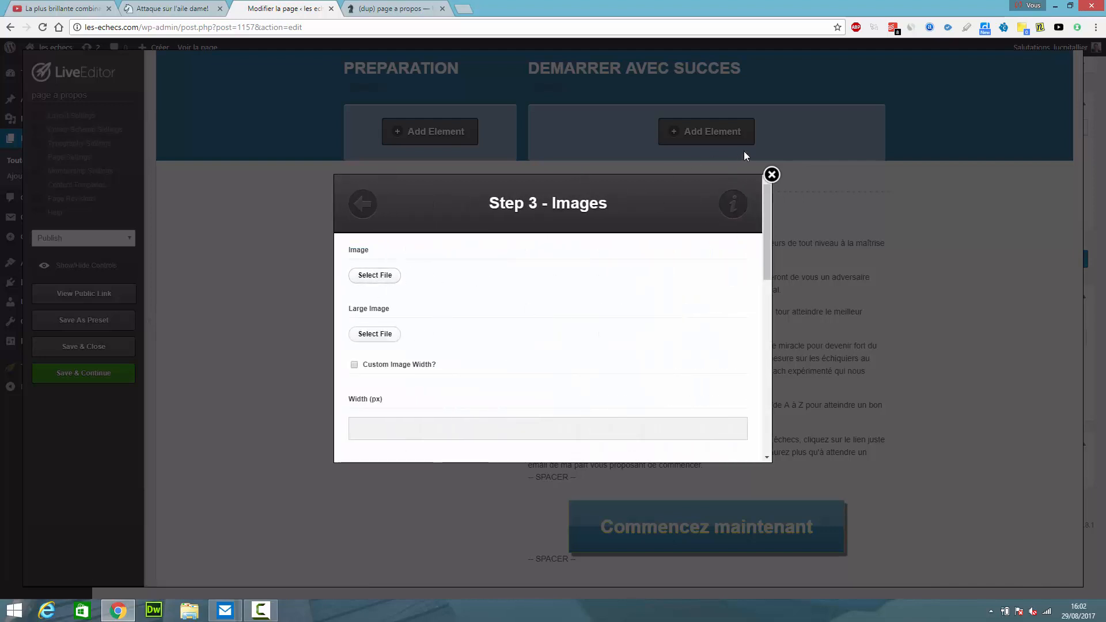
pyautogui.click(771, 175)
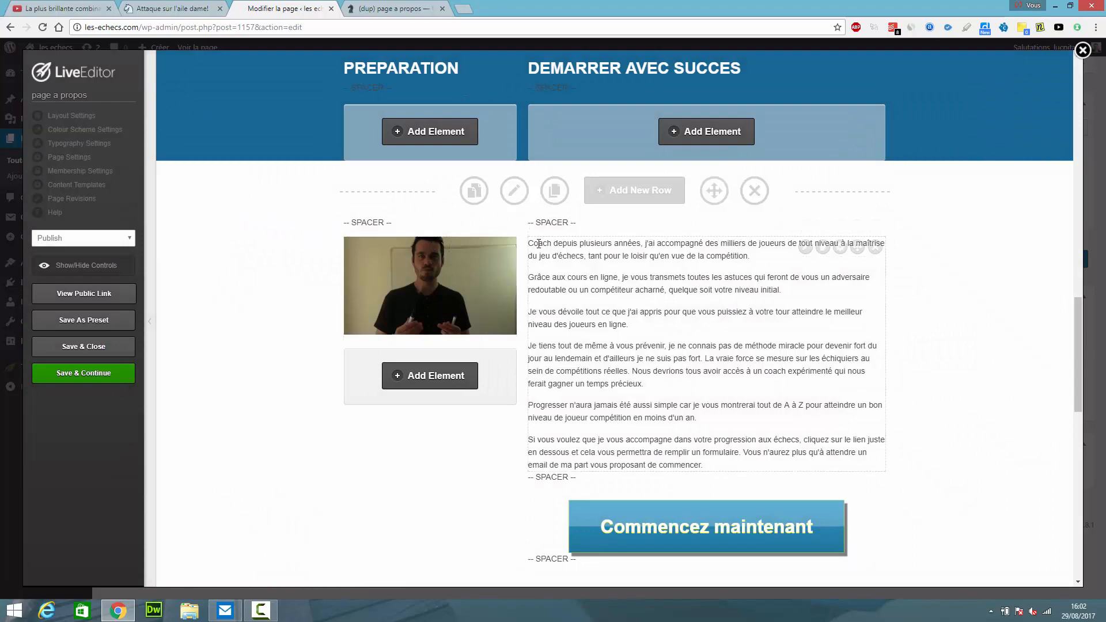
# From the coaching text block's settings, search the elements for "text", open a blank Text Block, and close it without inserting.
pyautogui.click(805, 247)
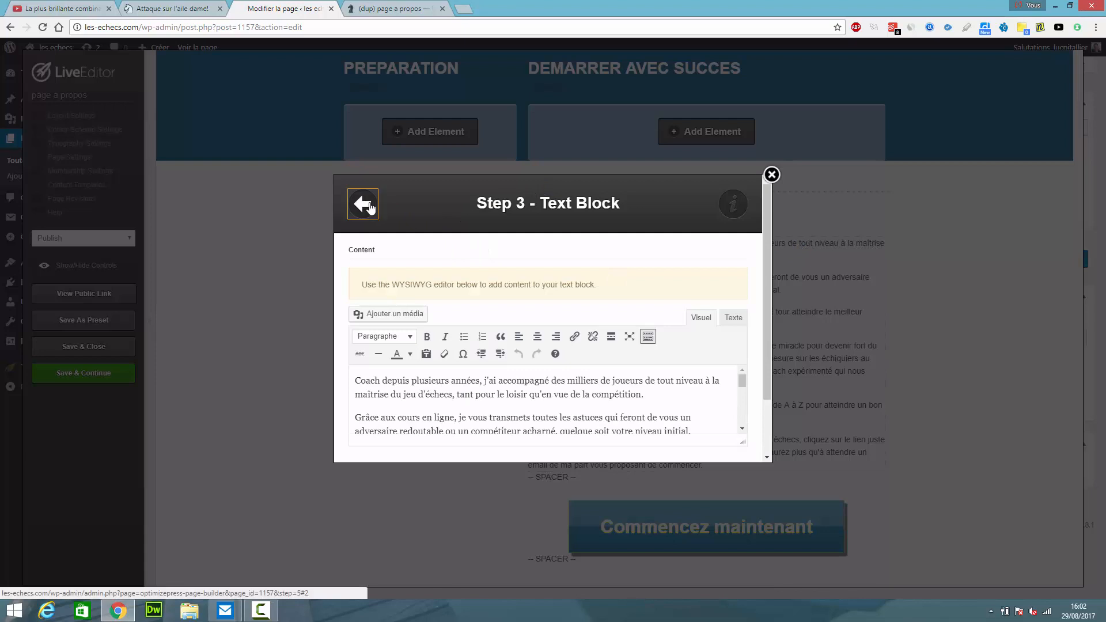
pyautogui.click(372, 205)
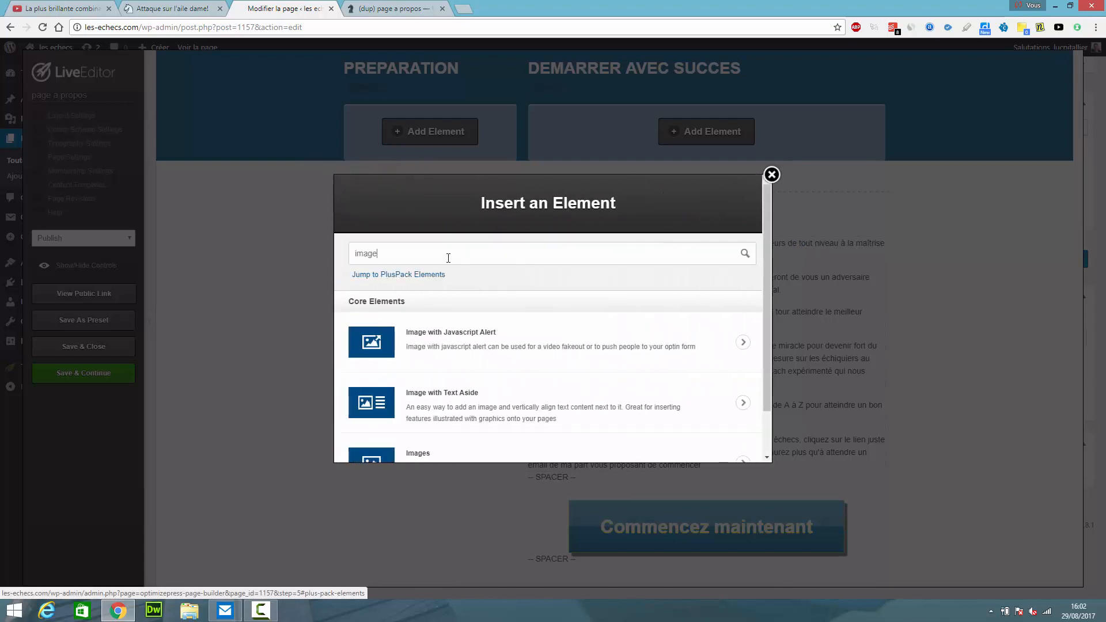
pyautogui.doubleClick(421, 261)
pyautogui.write('text')
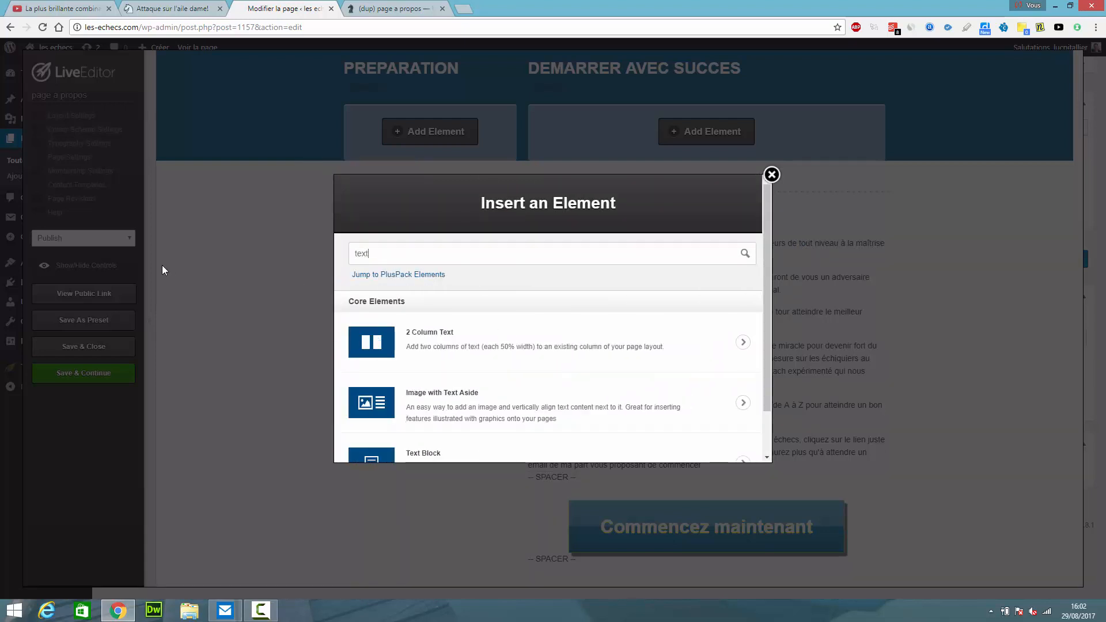
pyautogui.click(491, 547)
pyautogui.click(566, 291)
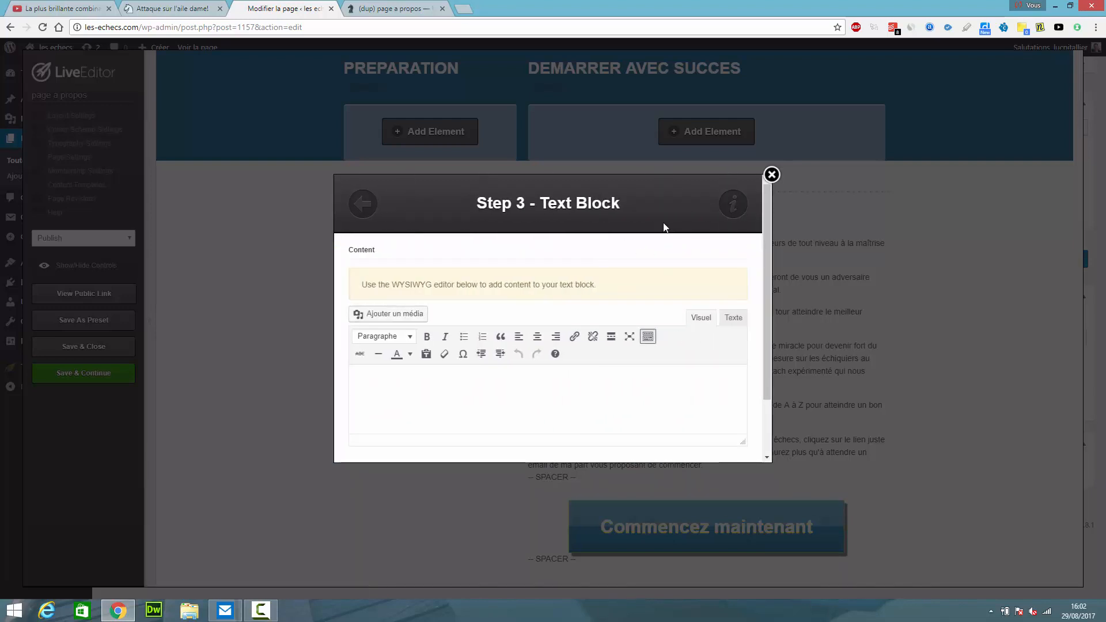
pyautogui.click(771, 175)
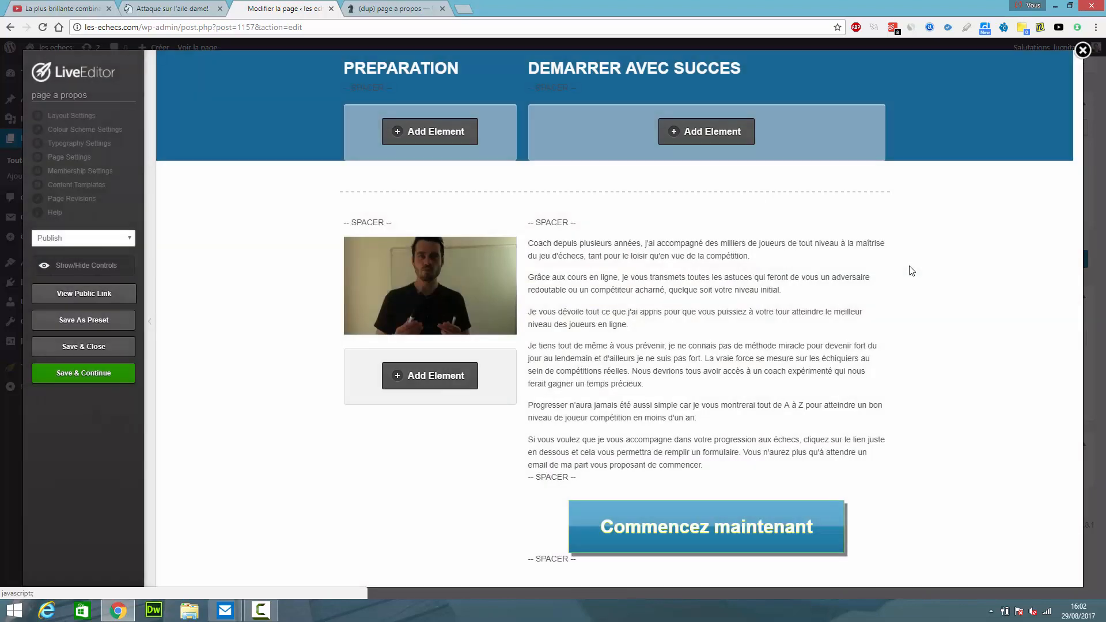
# Review the text and drop shadow settings of the "Commencez maintenant" button and close them without changing anything.
pyautogui.scroll(-4, 1074, 340)
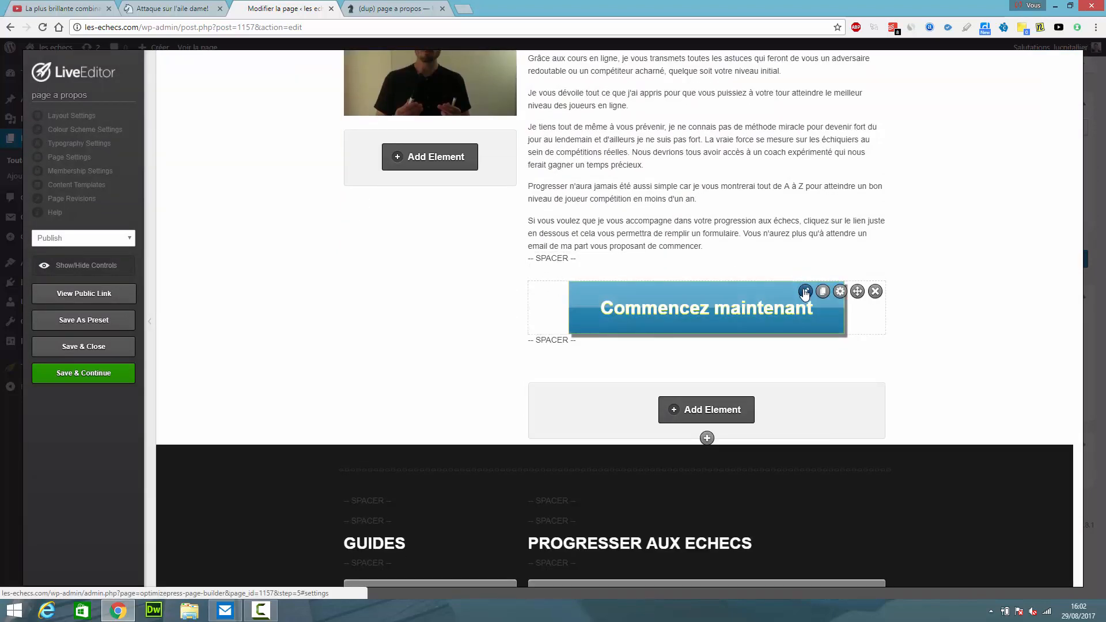
pyautogui.click(806, 291)
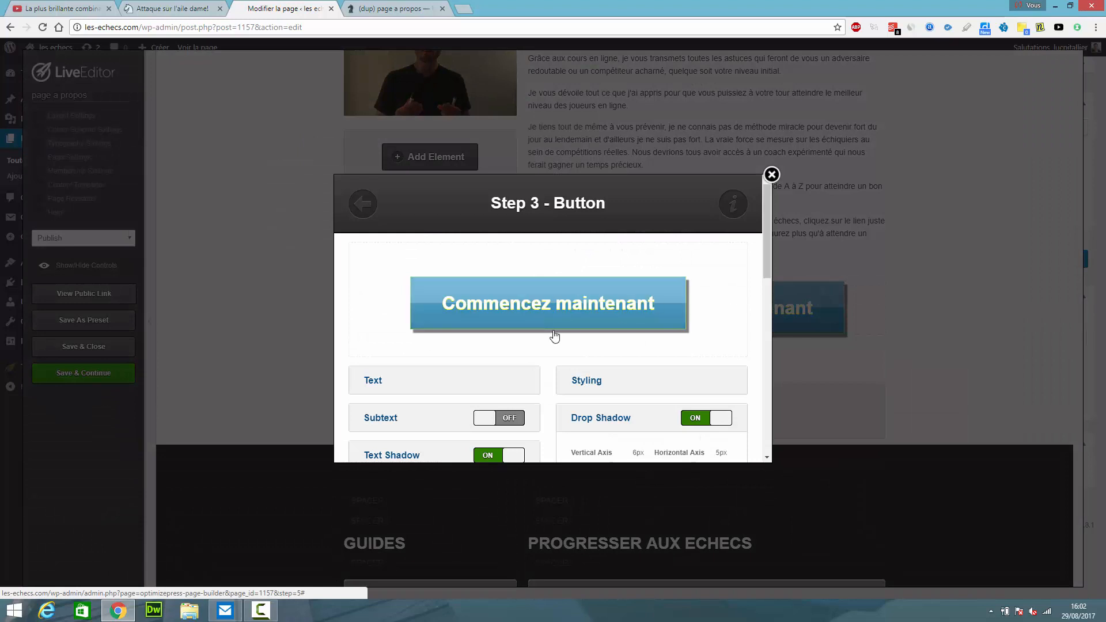
pyautogui.moveTo(768, 268); pyautogui.dragTo(762, 283)
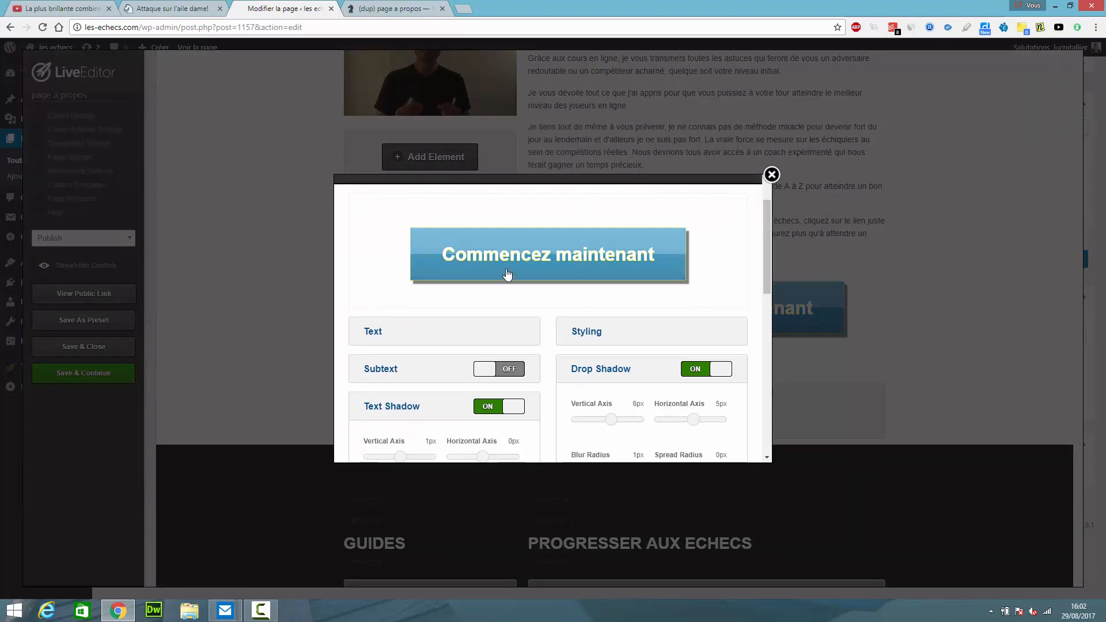
pyautogui.click(380, 339)
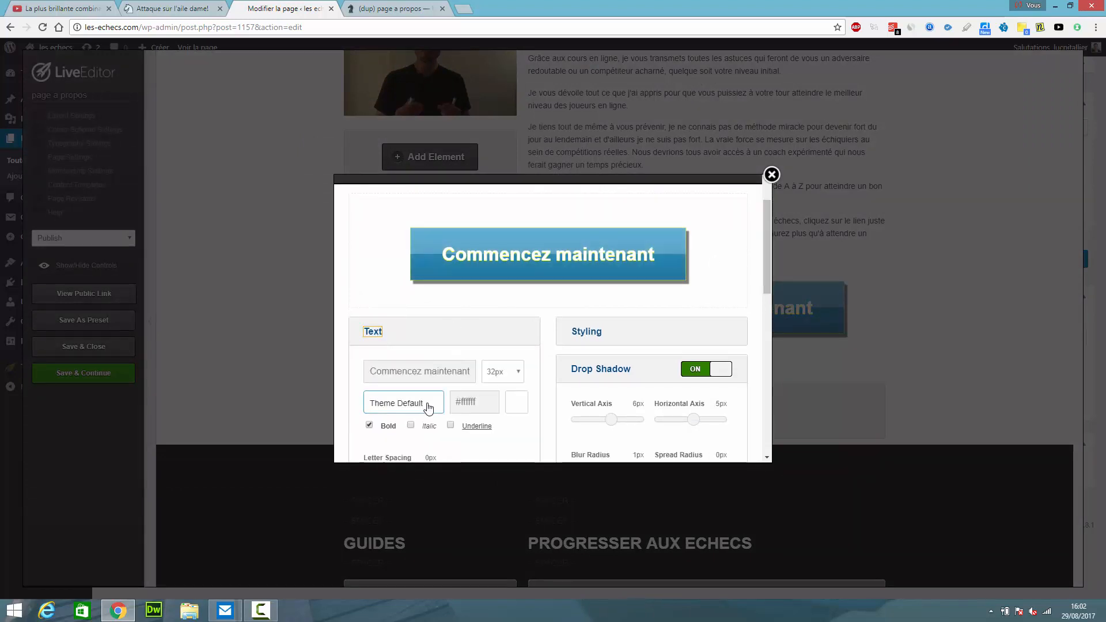
pyautogui.moveTo(372, 371); pyautogui.dragTo(491, 373)
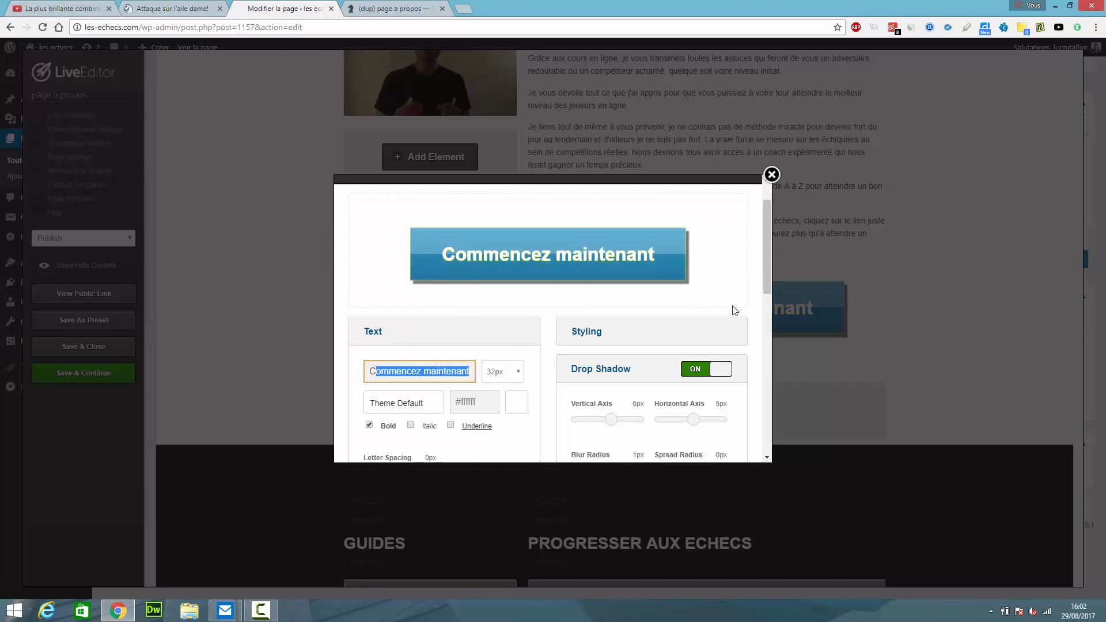
pyautogui.moveTo(765, 291); pyautogui.dragTo(763, 340)
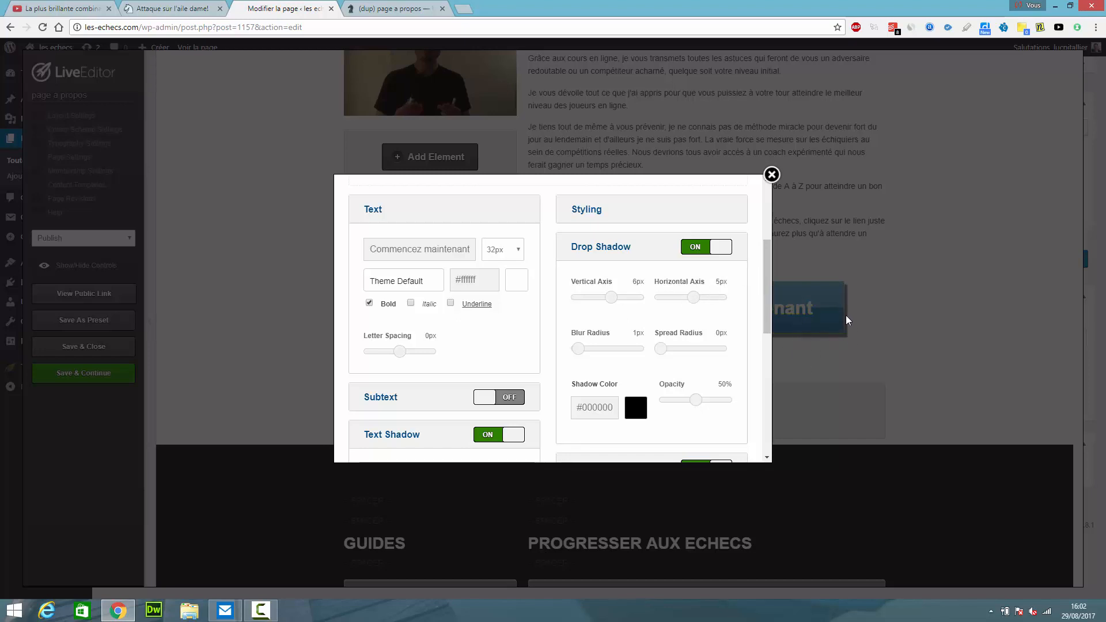
pyautogui.click(772, 175)
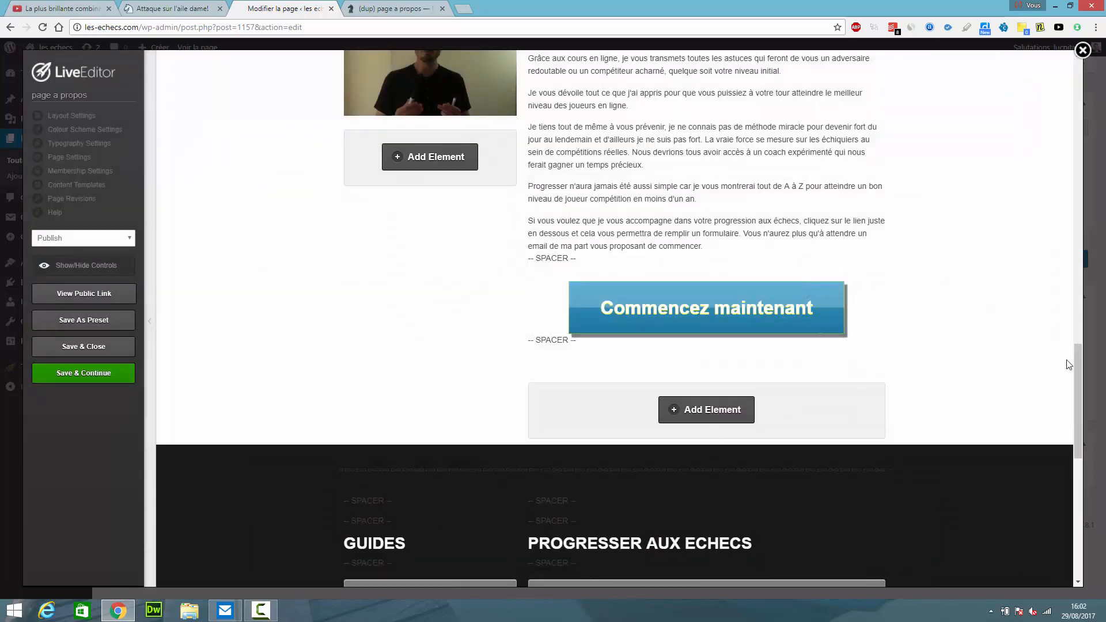
# Look through the layouts offered for a new row at the black GUIDES row, without inserting one.
pyautogui.moveTo(1077, 362); pyautogui.dragTo(1066, 397)
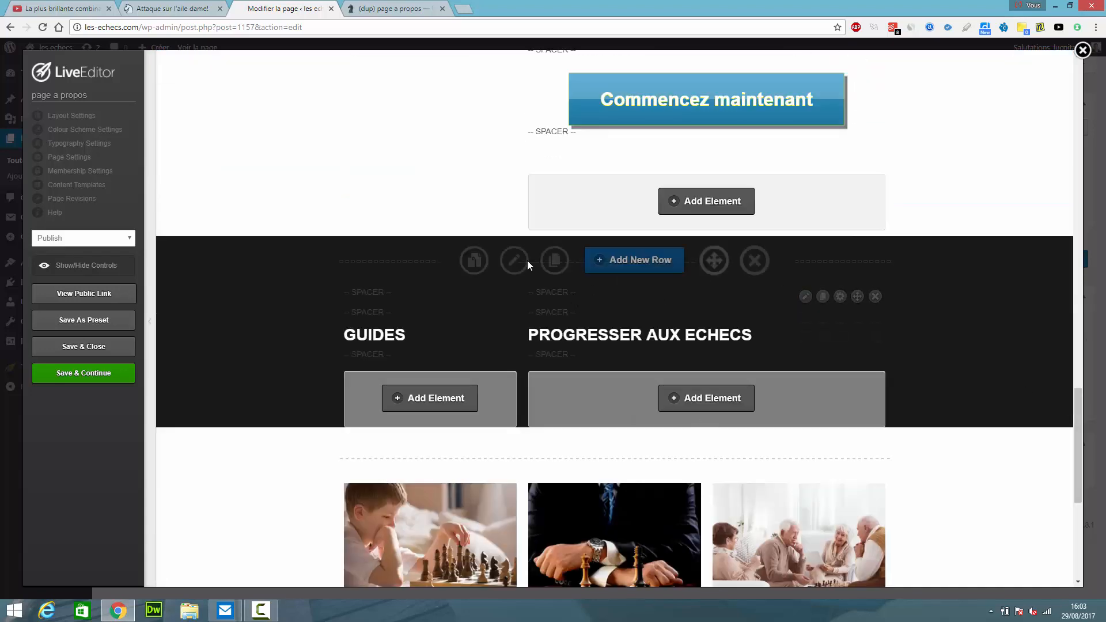
pyautogui.click(644, 265)
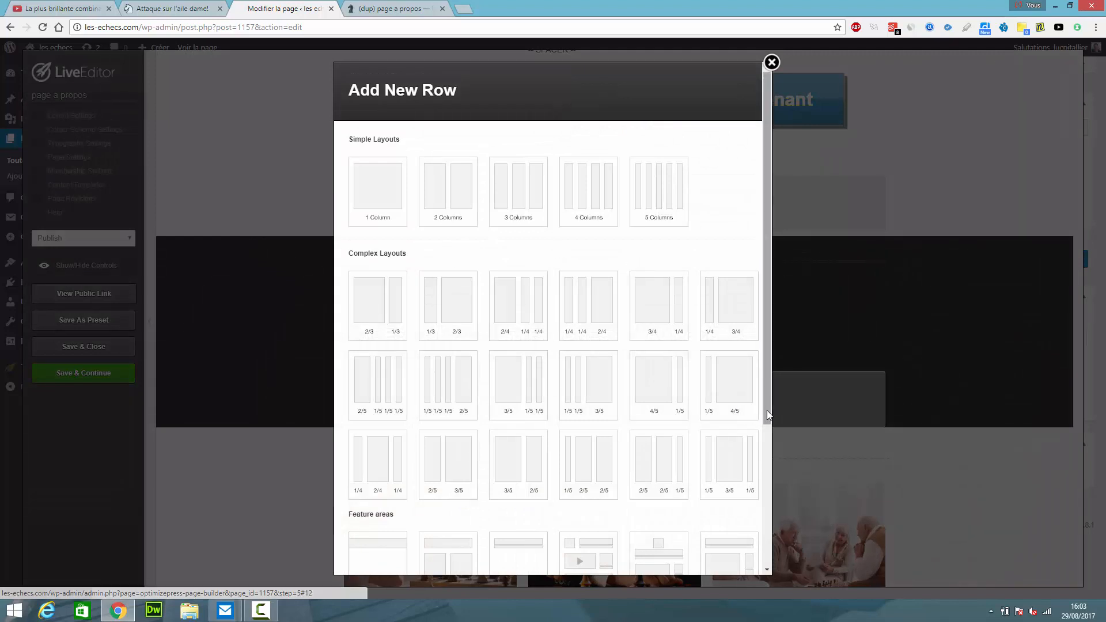
pyautogui.scroll(-4, 766, 410)
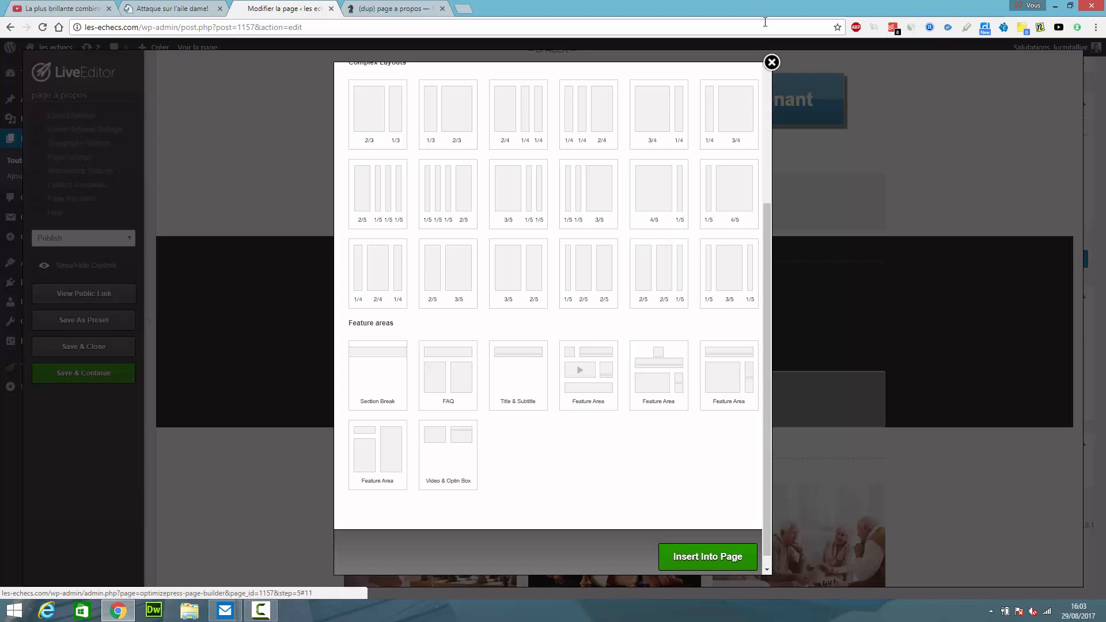
pyautogui.click(771, 62)
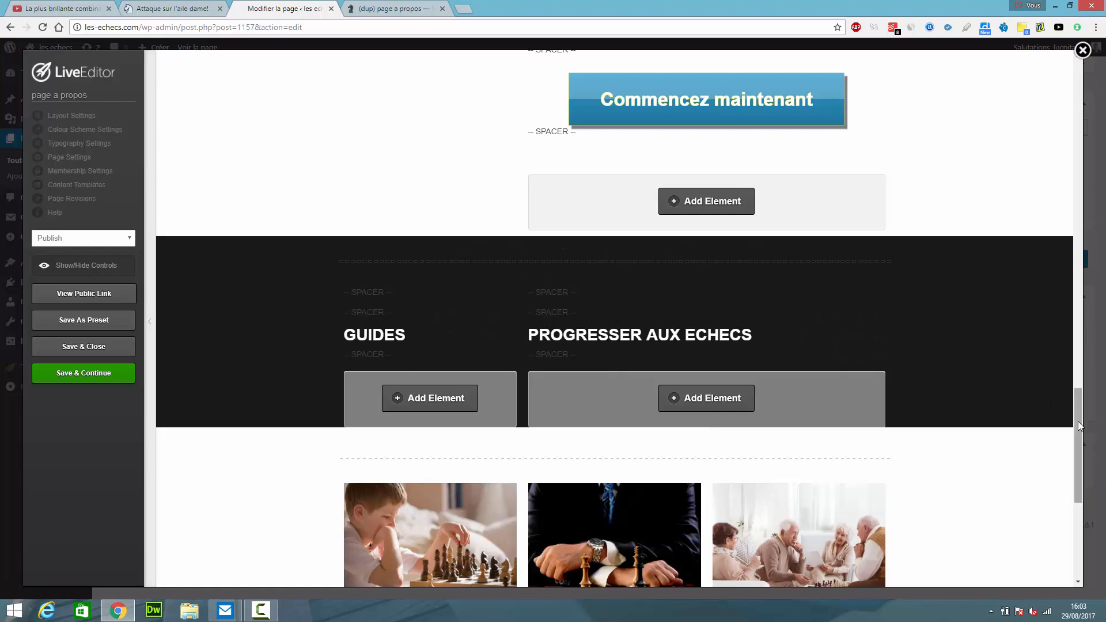
pyautogui.scroll(-3, 1080, 478)
pyautogui.scroll(-3, 1085, 479)
pyautogui.scroll(5, 1084, 479)
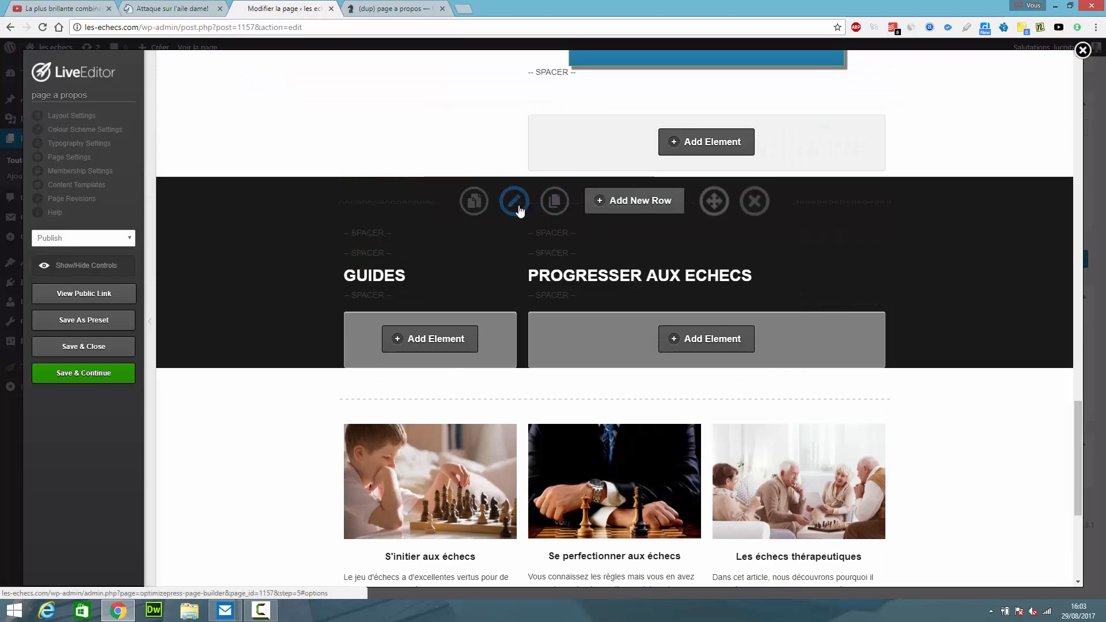
pyautogui.click(651, 201)
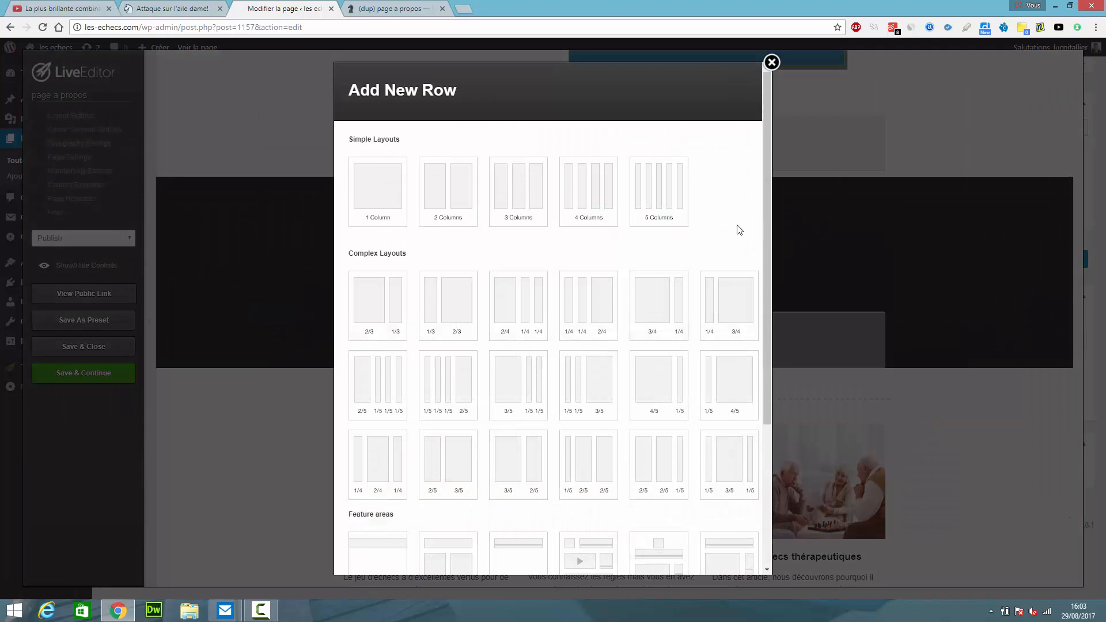
pyautogui.click(772, 61)
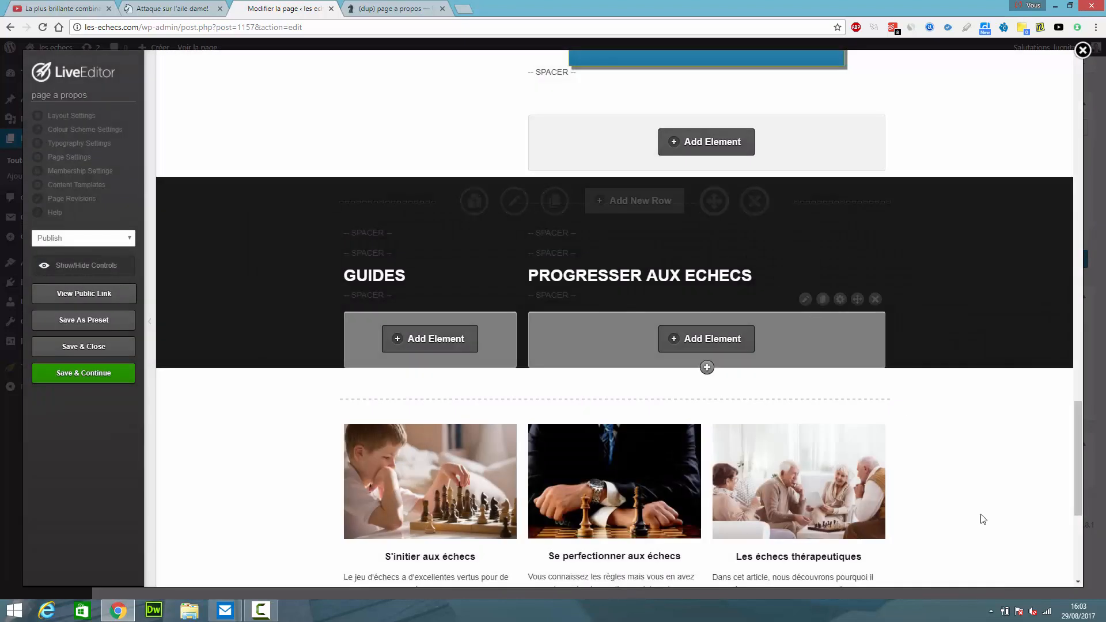
# Look through the layouts offered for a new row at the three-image row, without inserting one.
pyautogui.moveTo(1076, 488); pyautogui.dragTo(1075, 499)
pyautogui.scroll(-4, 1072, 503)
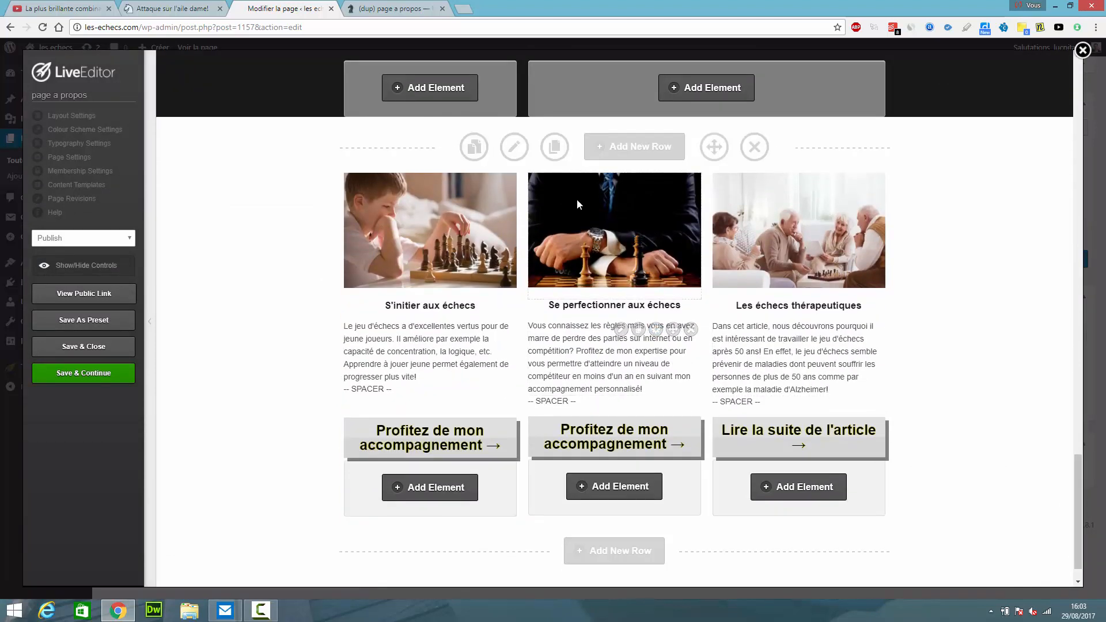
pyautogui.moveTo(513, 148)
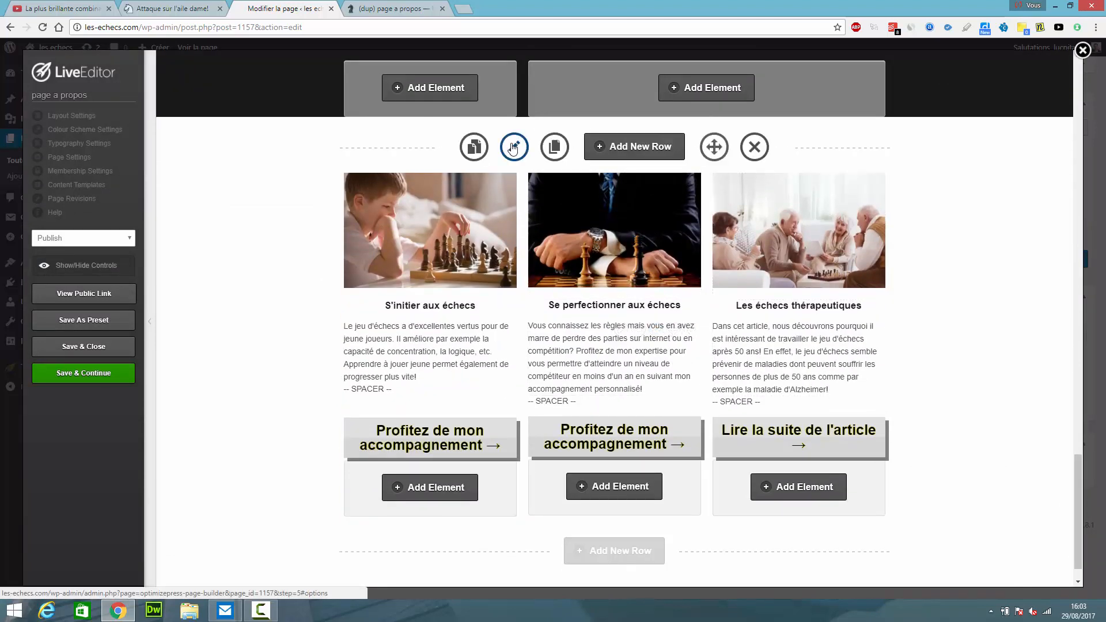
pyautogui.click(615, 153)
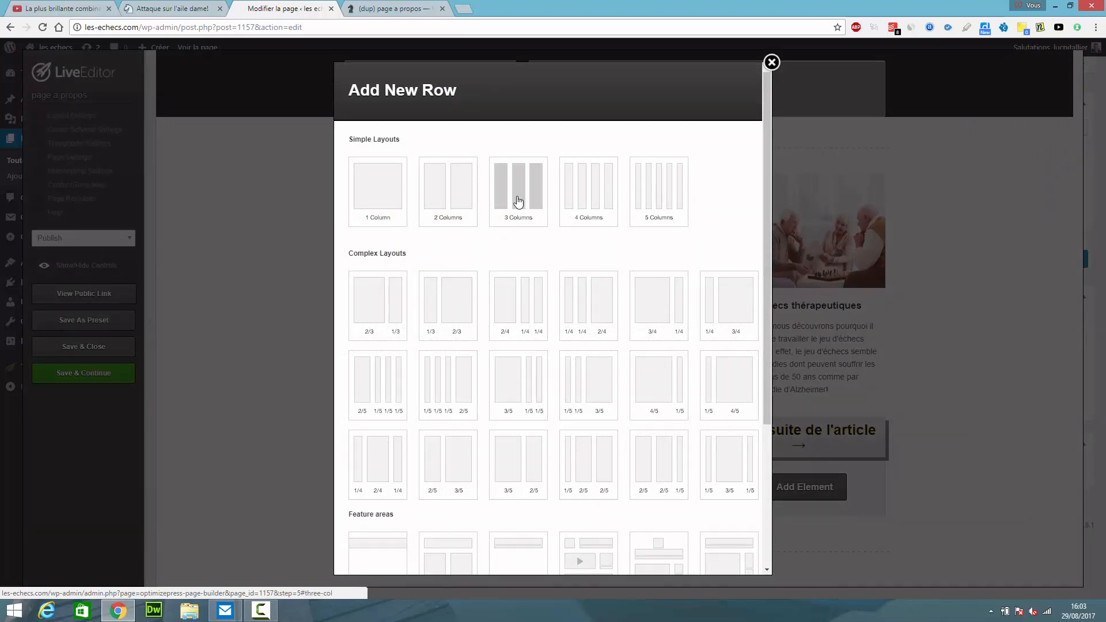
pyautogui.click(771, 63)
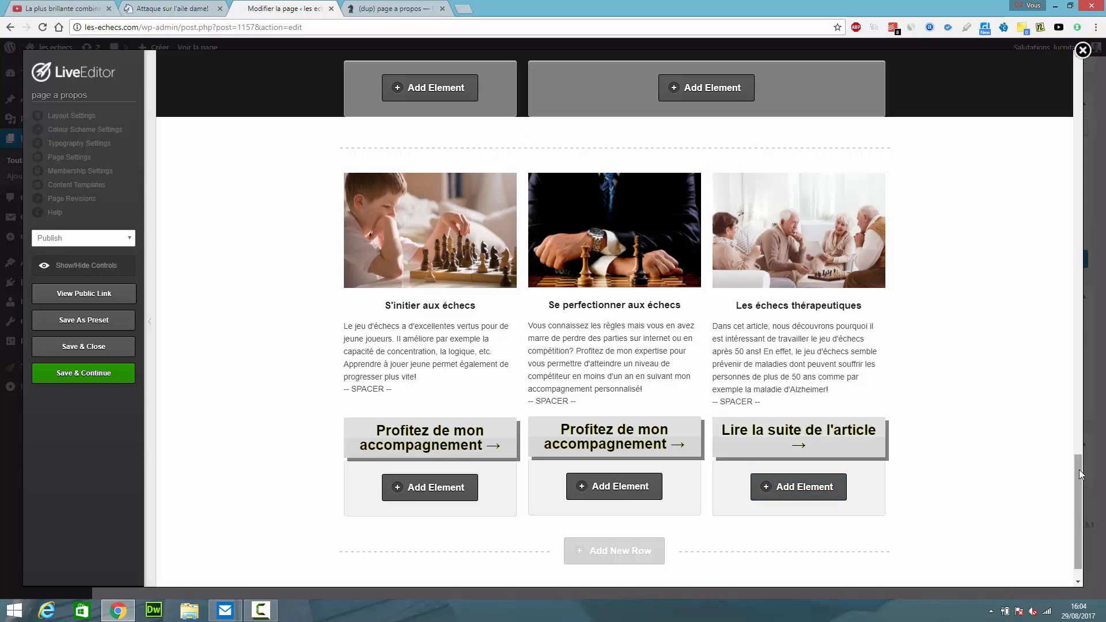
# Exit the Live Editor of the "page a propos" page without saving, confirming the leave prompt.
pyautogui.moveTo(1080, 469); pyautogui.dragTo(1070, 59)
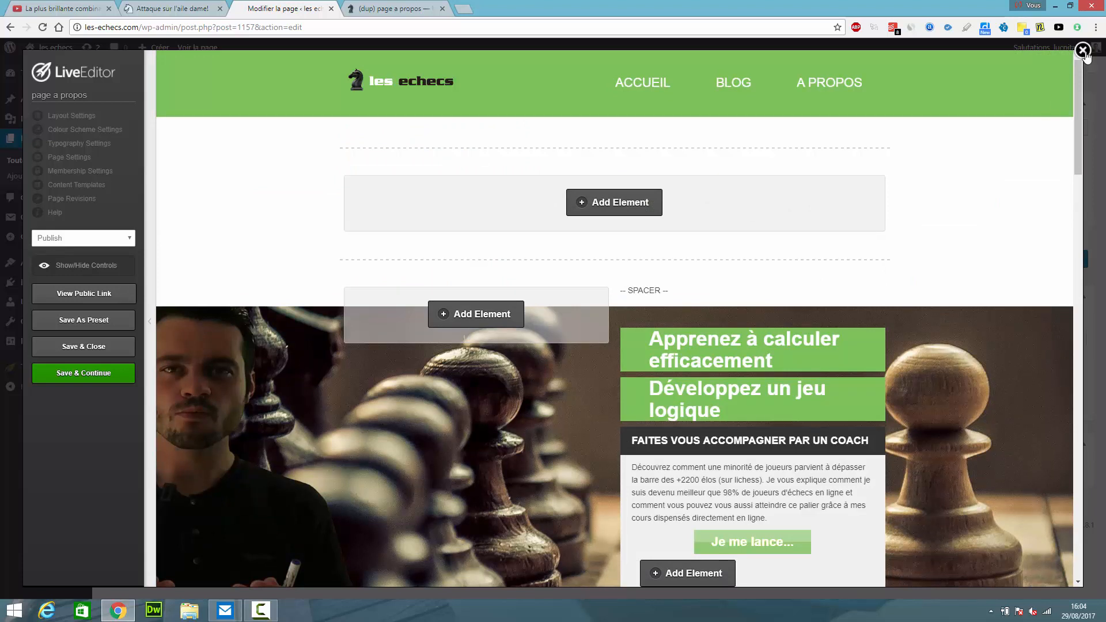
pyautogui.click(1083, 51)
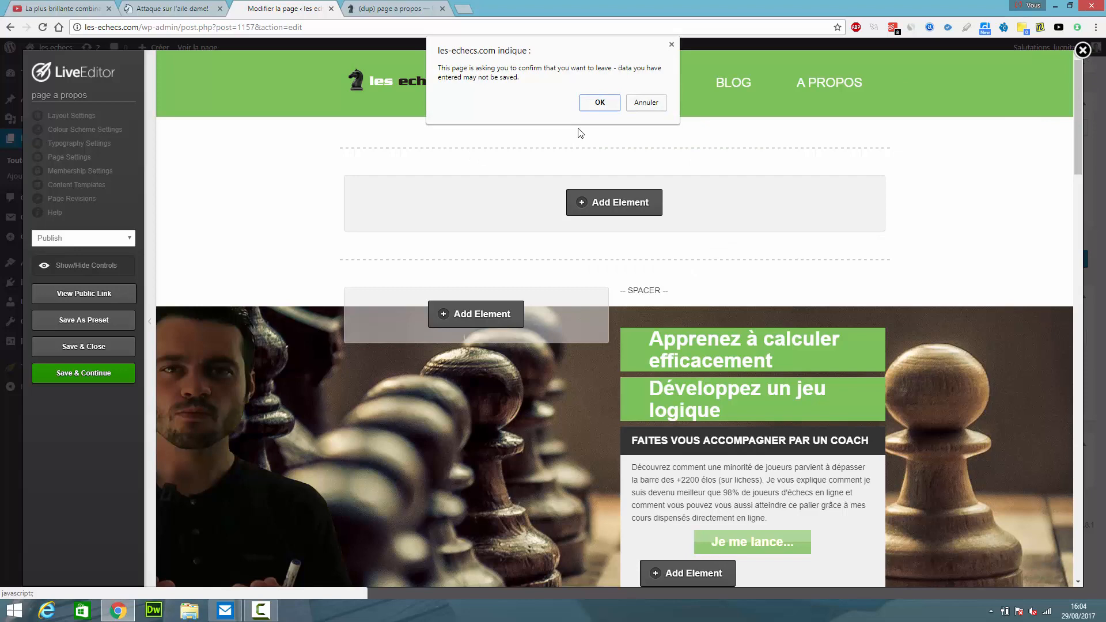
pyautogui.click(646, 102)
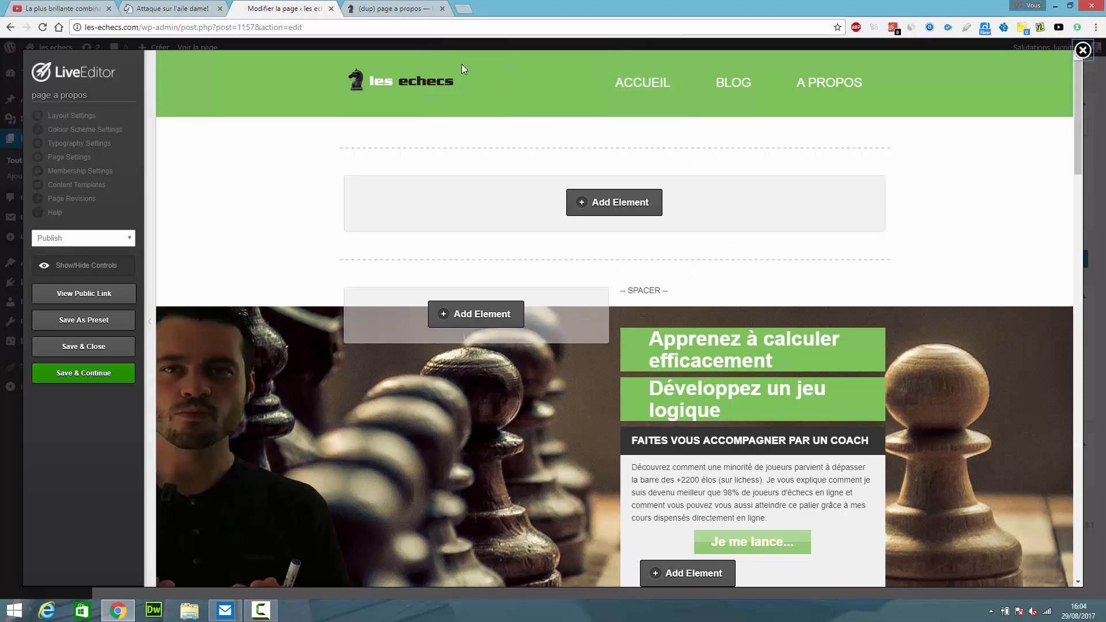
pyautogui.click(1083, 50)
pyautogui.click(599, 103)
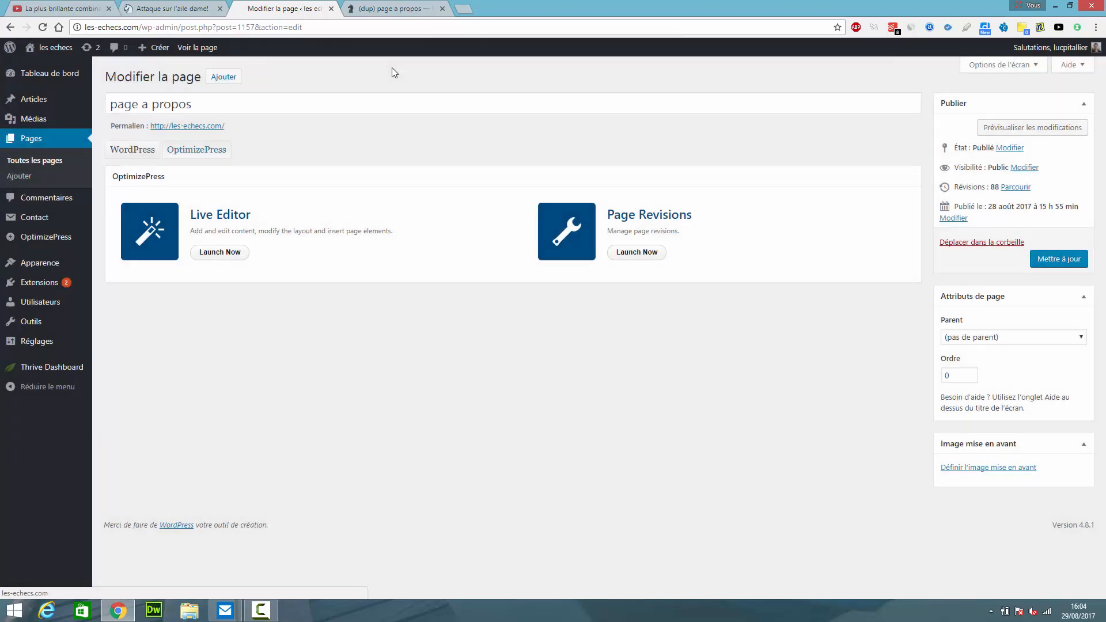
# Glance at the open contact form page and go back to the published (dup) page a propos.
pyautogui.click(380, 8)
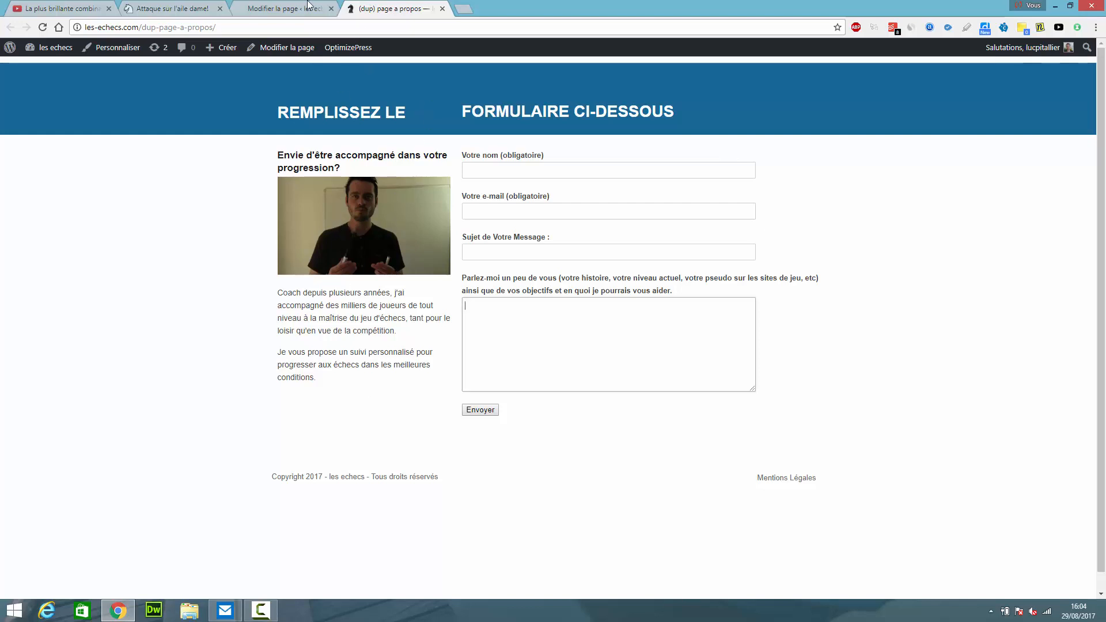
pyautogui.click(283, 8)
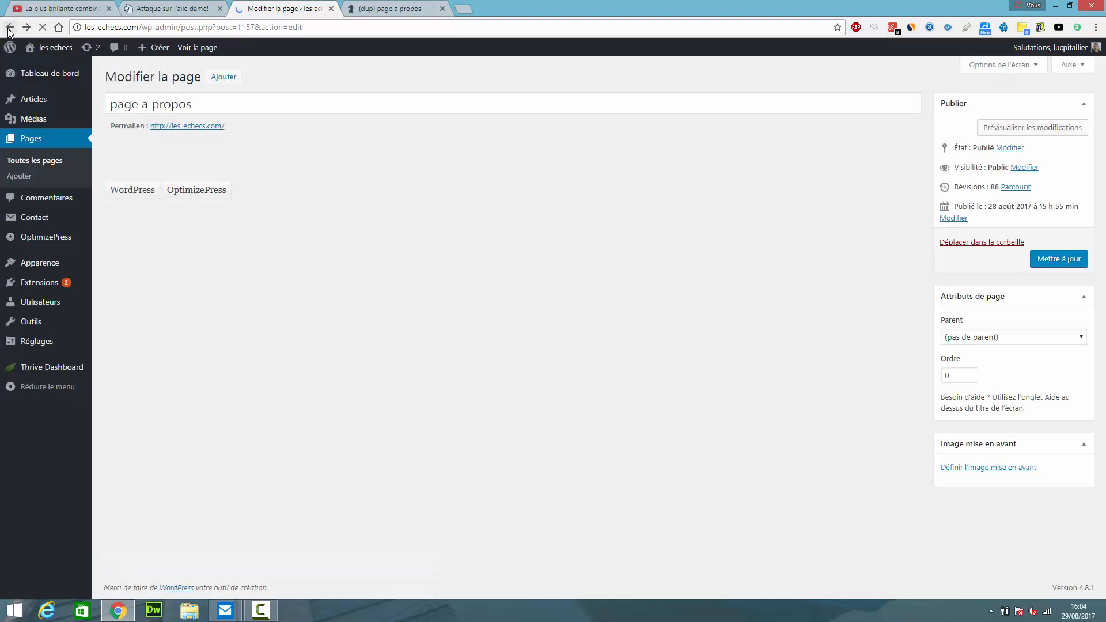
pyautogui.click(9, 29)
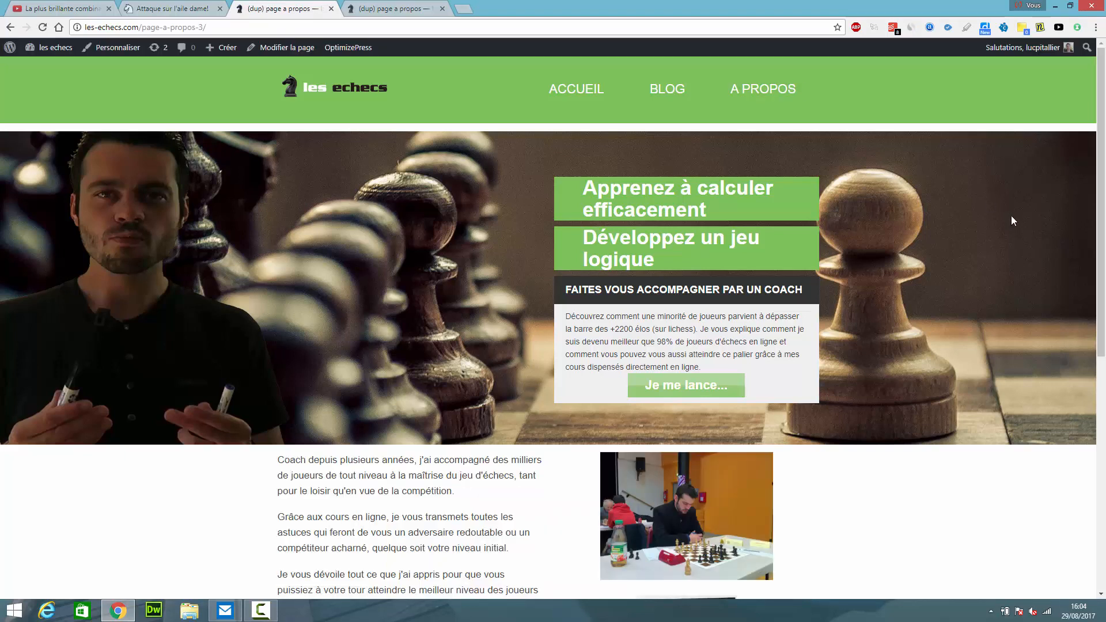
# Look through the published page's coaching text, photos and bottom links.
pyautogui.scroll(-5, 1082, 196)
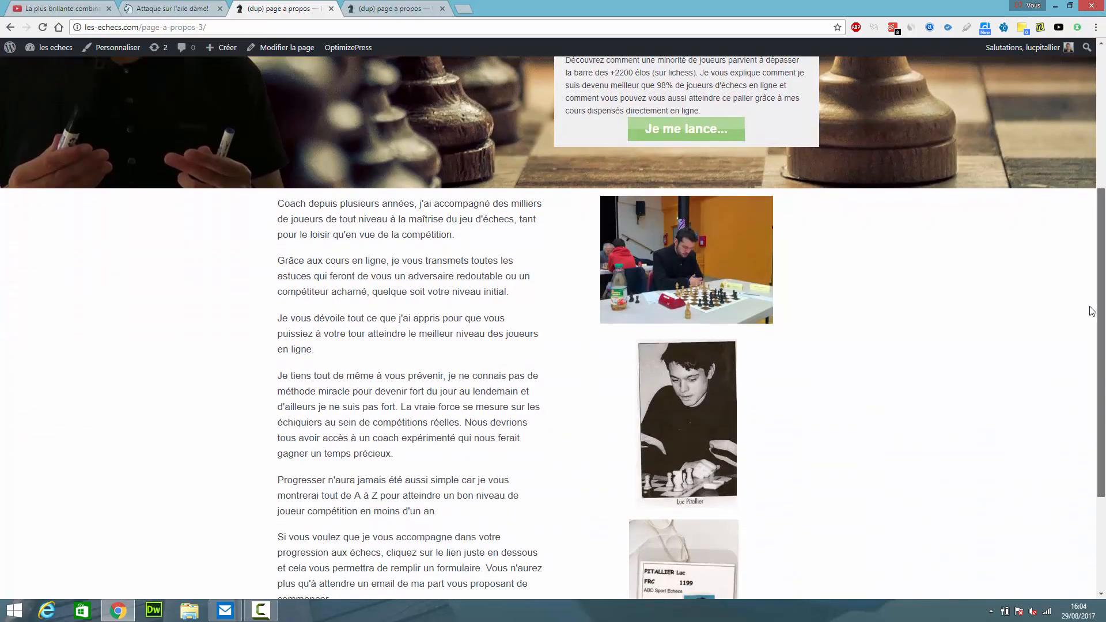
pyautogui.scroll(-2, 1088, 351)
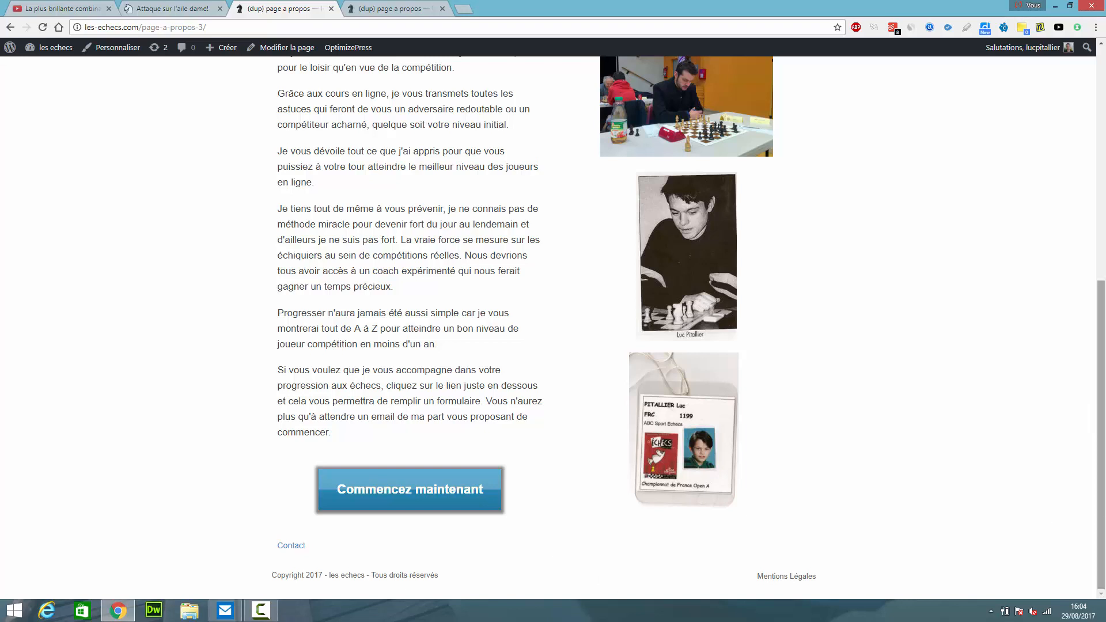
pyautogui.scroll(2, 791, 267)
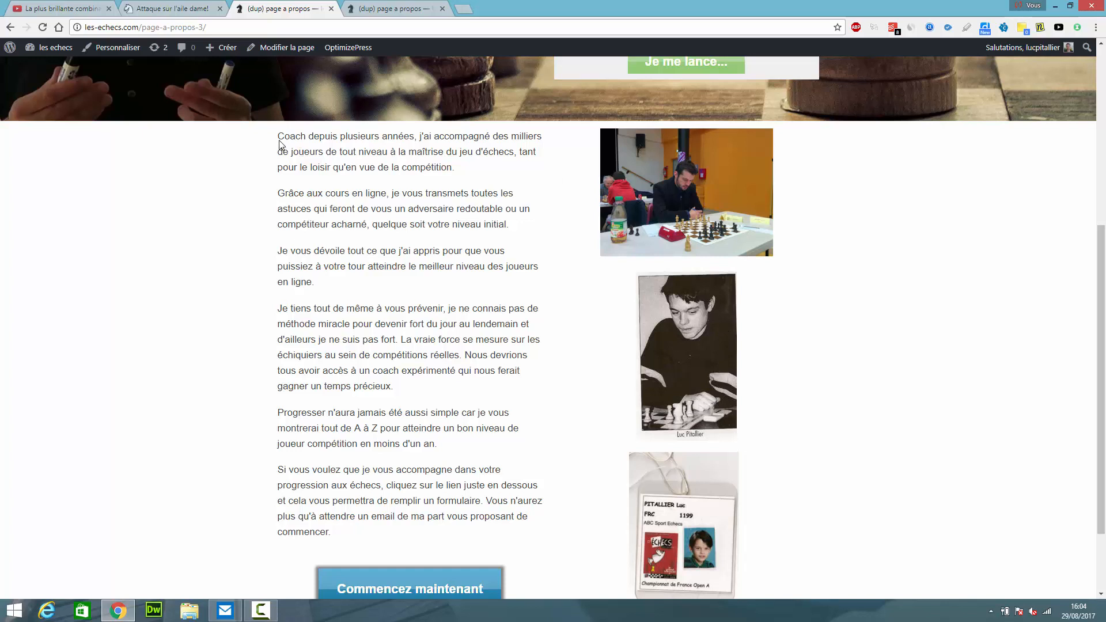
pyautogui.scroll(-2, 478, 437)
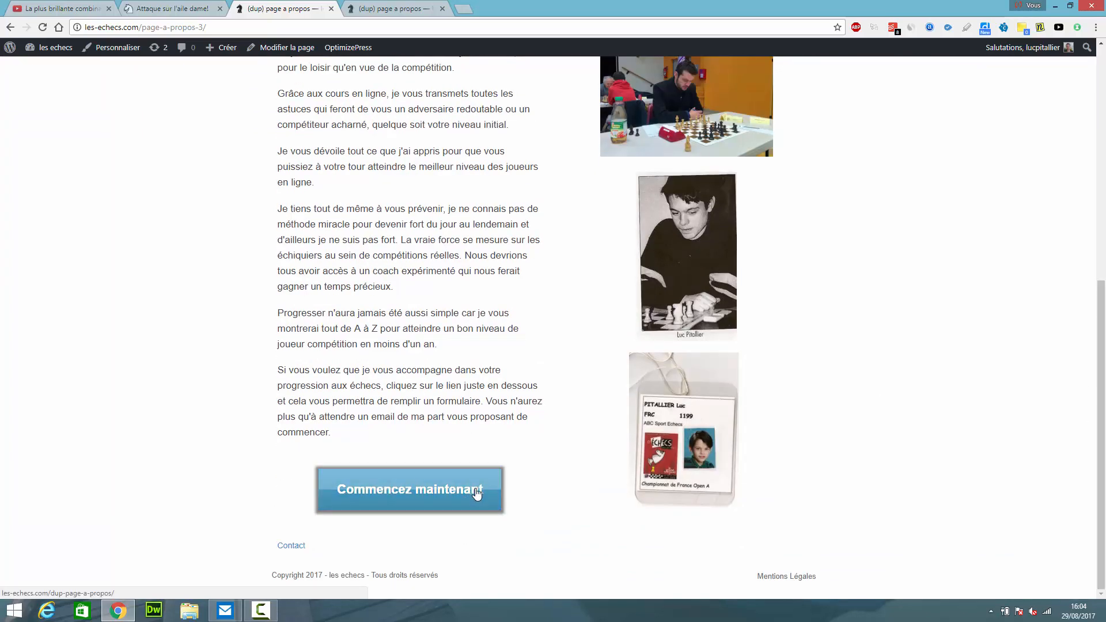
# Check the pages linked from the "Commencez maintenant" button and the Contact link, closing each one again.
pyautogui.click(477, 493)
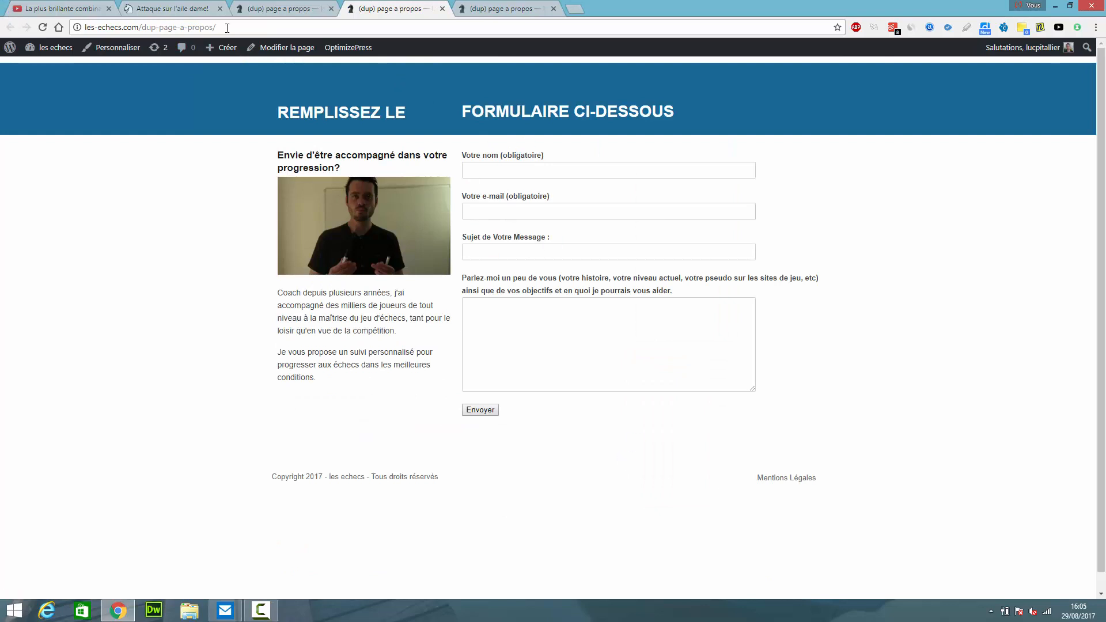
pyautogui.click(442, 9)
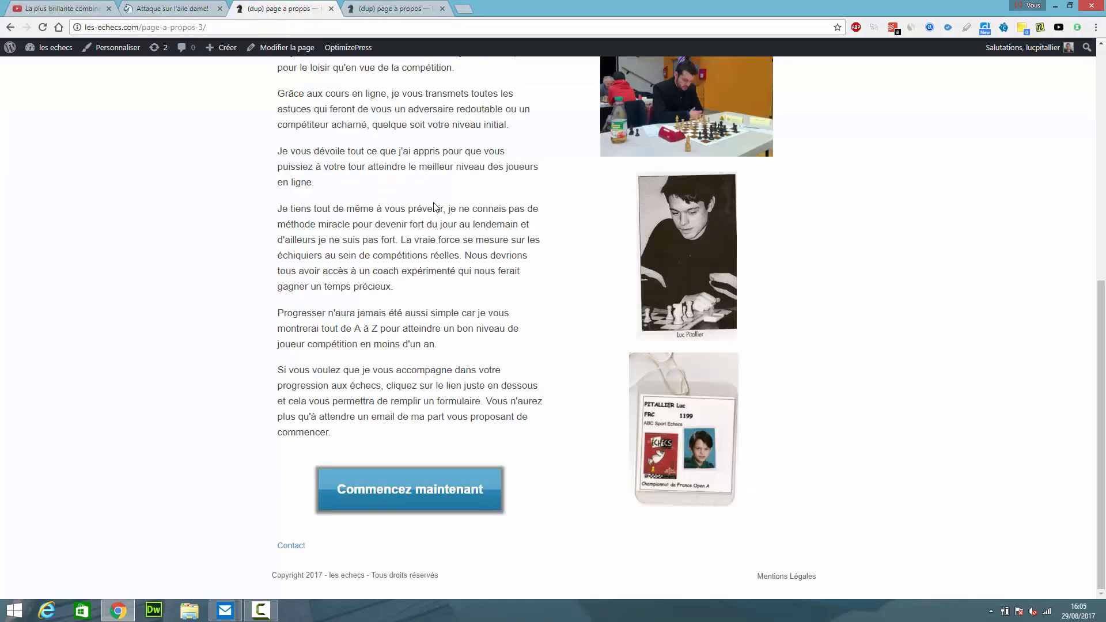
pyautogui.click(291, 548)
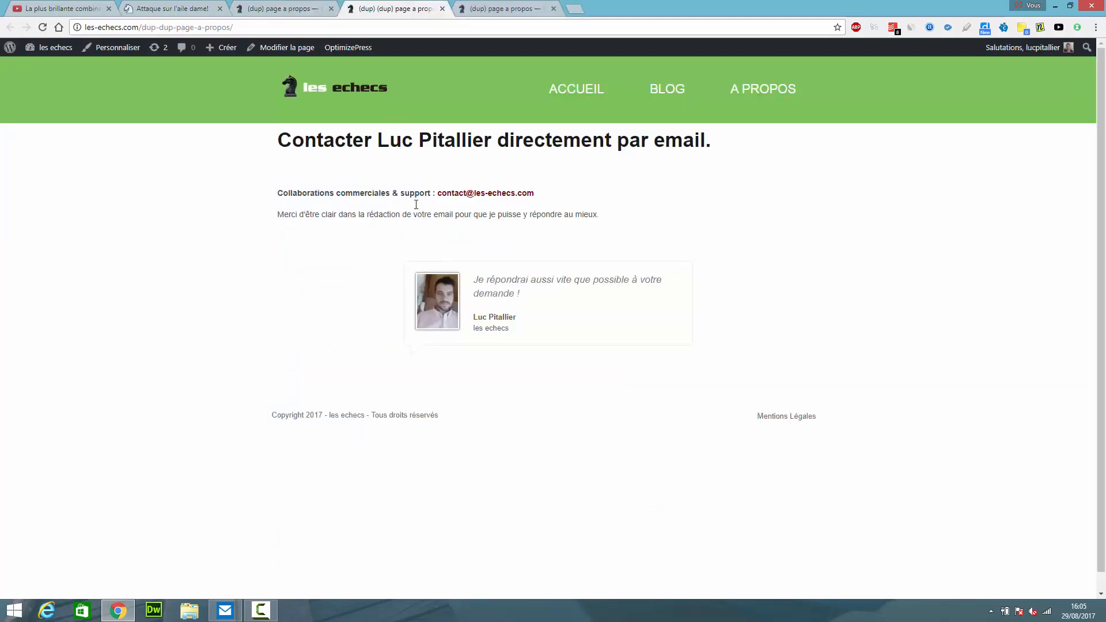
pyautogui.click(442, 8)
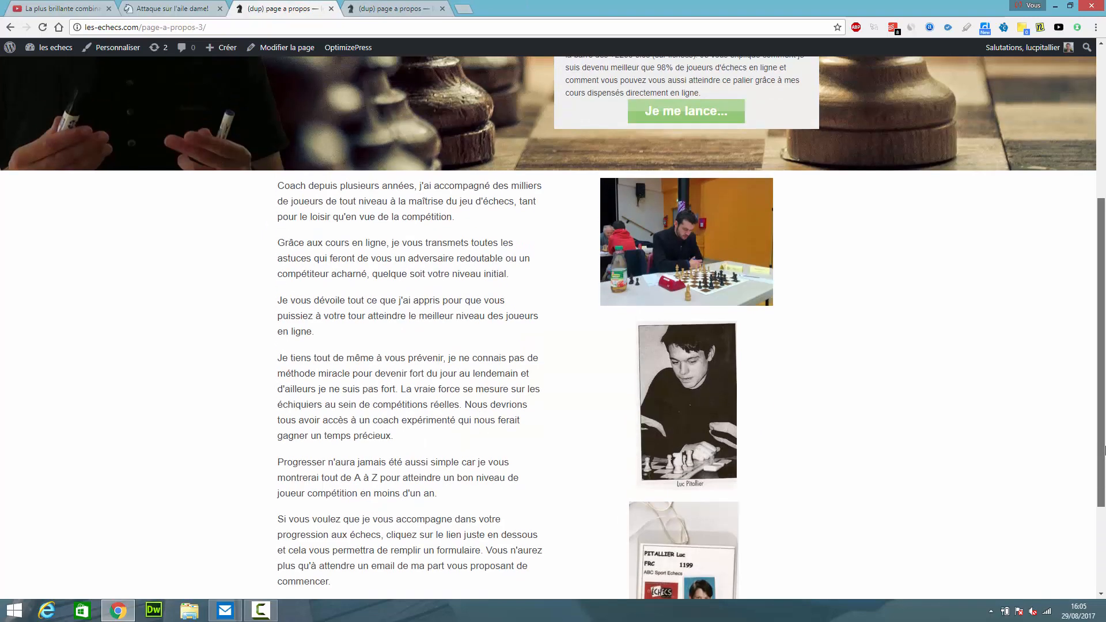
# Open the (dup) page a propos for editing and launch its Live Editor.
pyautogui.moveTo(1100, 527); pyautogui.dragTo(1097, 310)
pyautogui.click(281, 47)
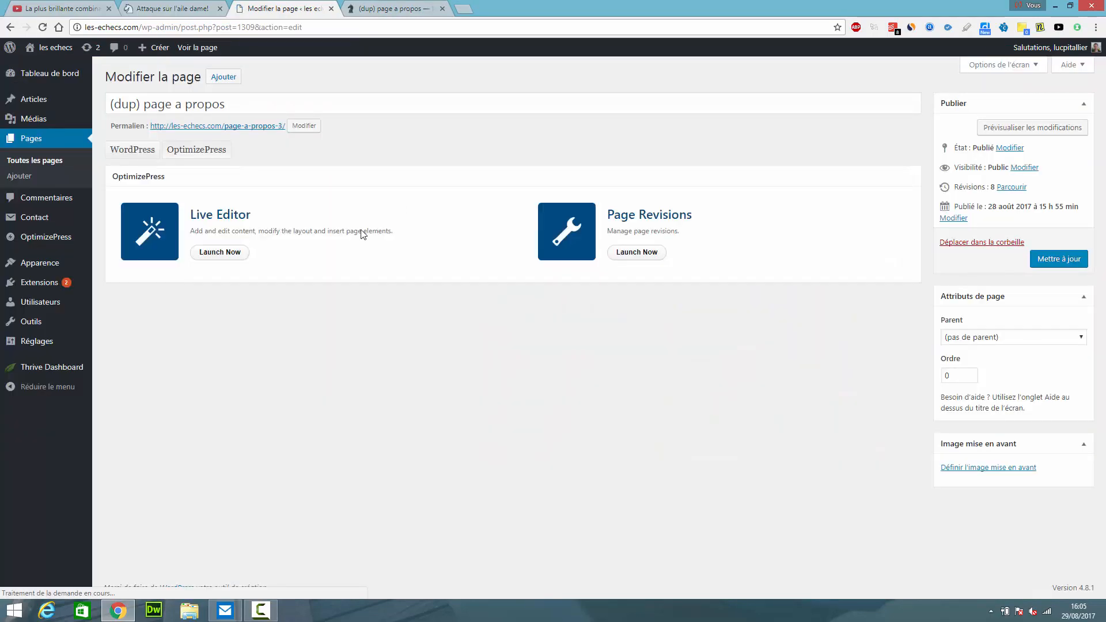
pyautogui.click(220, 257)
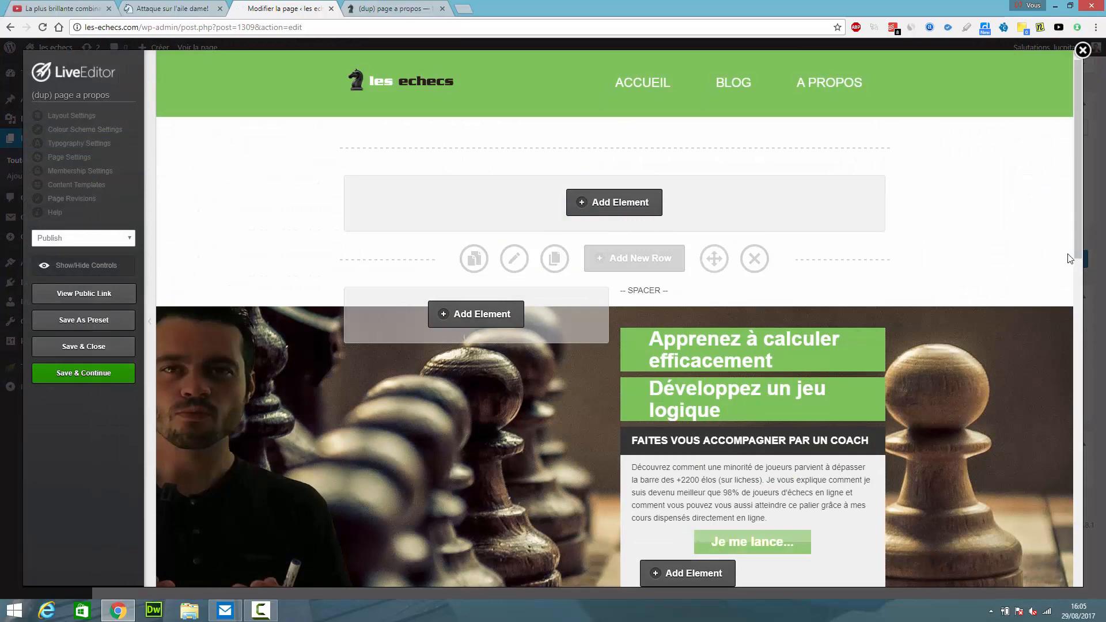
# Review the font-size styling in the coaching text block's HTML source and close the block without changing it.
pyautogui.moveTo(1074, 256); pyautogui.dragTo(1050, 454)
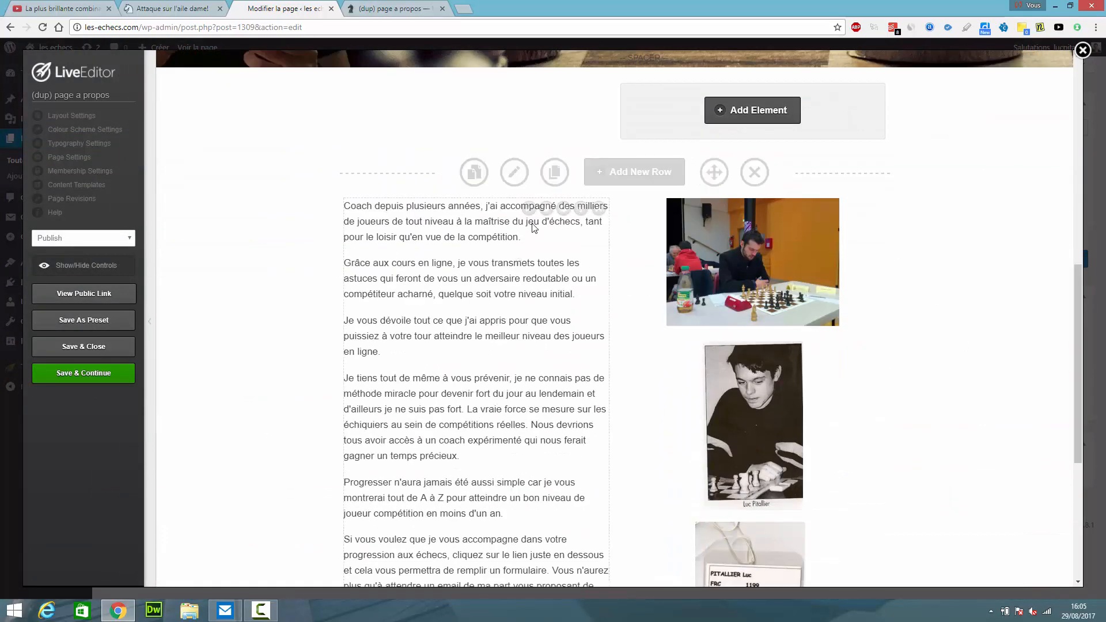
pyautogui.click(581, 207)
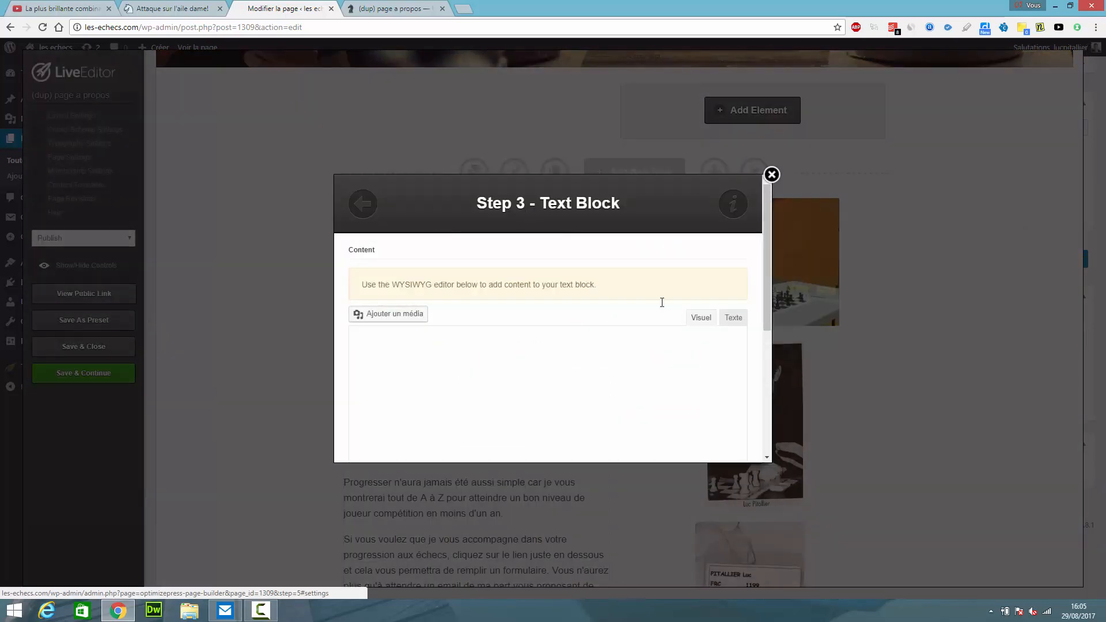
pyautogui.click(732, 317)
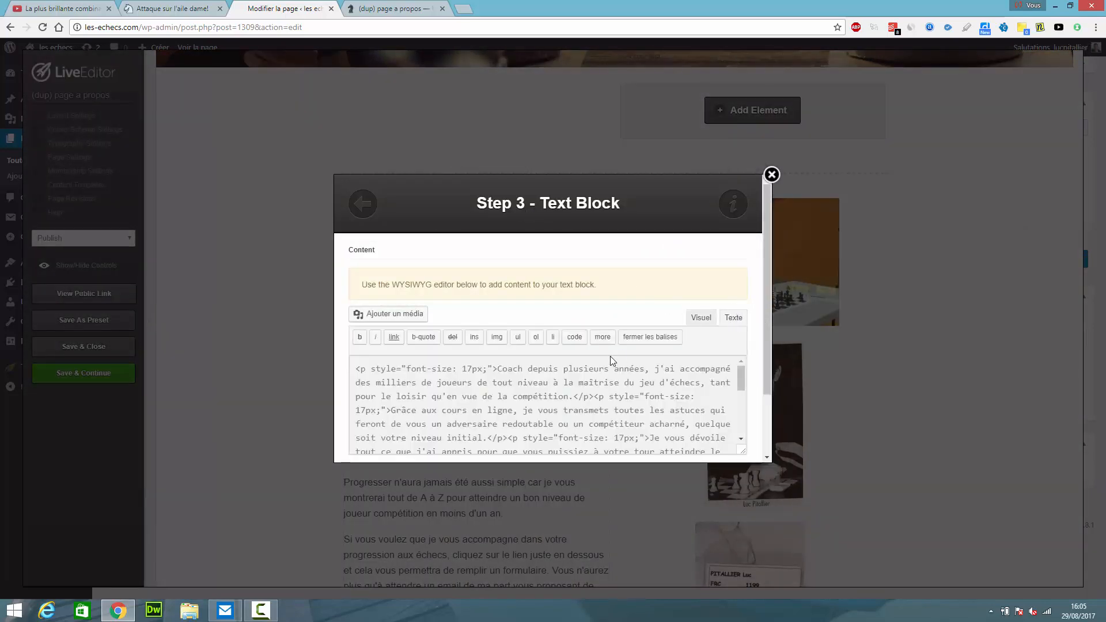
pyautogui.moveTo(426, 368); pyautogui.dragTo(487, 369)
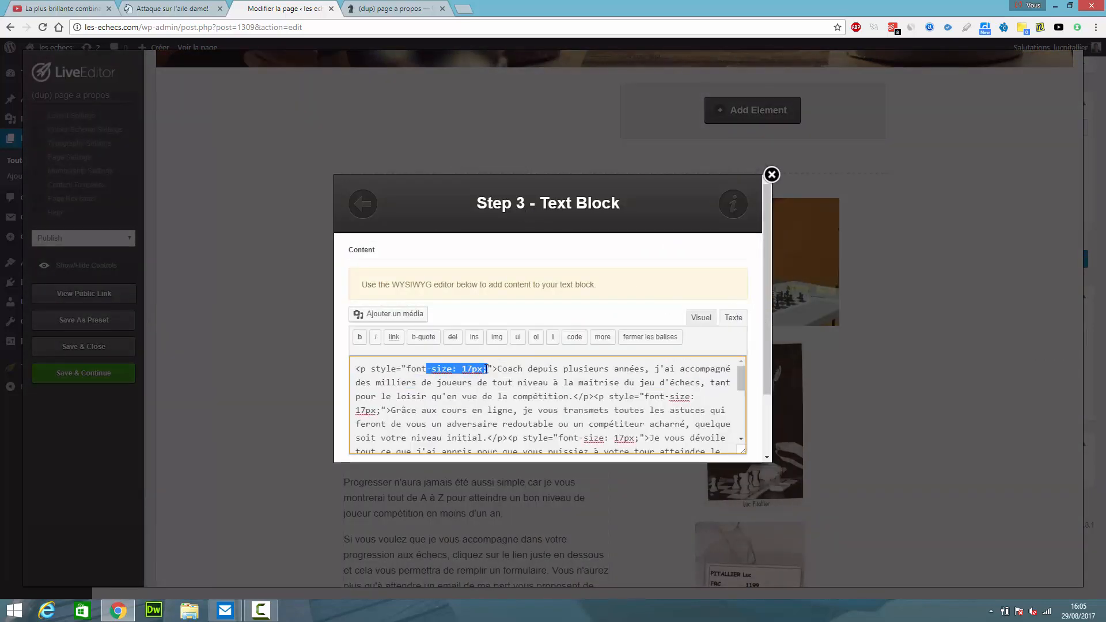
pyautogui.click(545, 459)
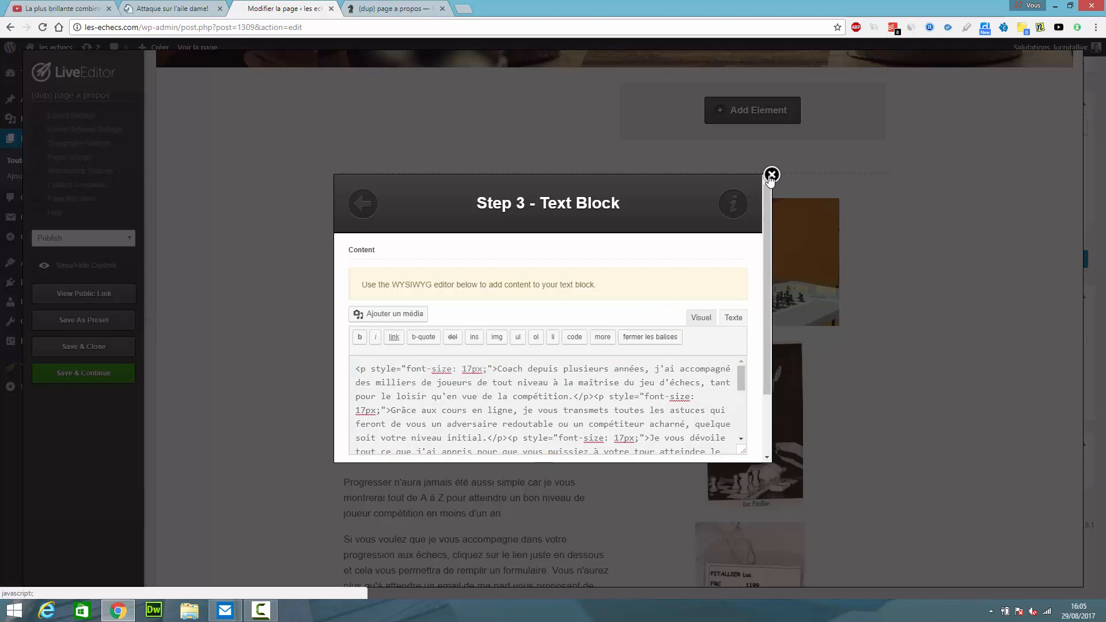
pyautogui.click(772, 175)
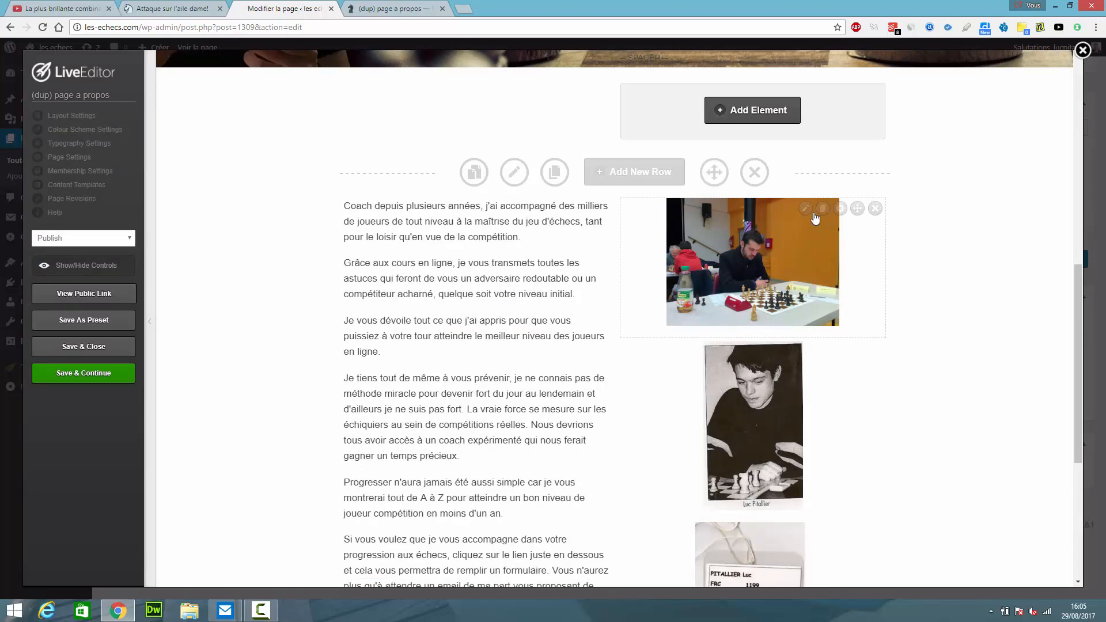
# From the chess tournament photo's settings, search the elements for "image" and choose Images with the first image style.
pyautogui.click(808, 212)
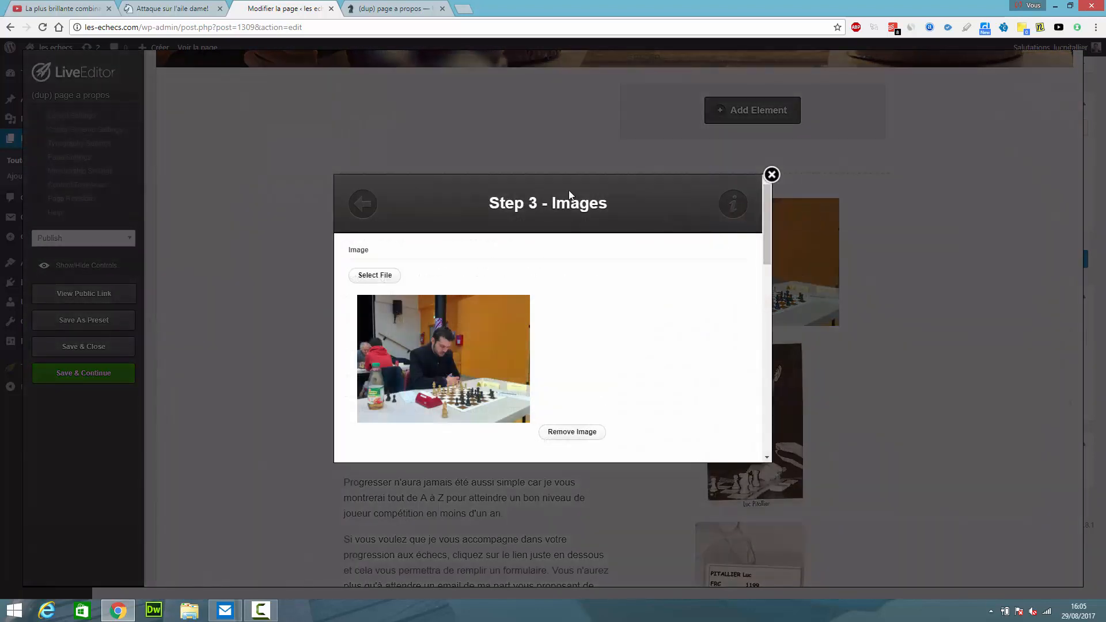
pyautogui.click(361, 204)
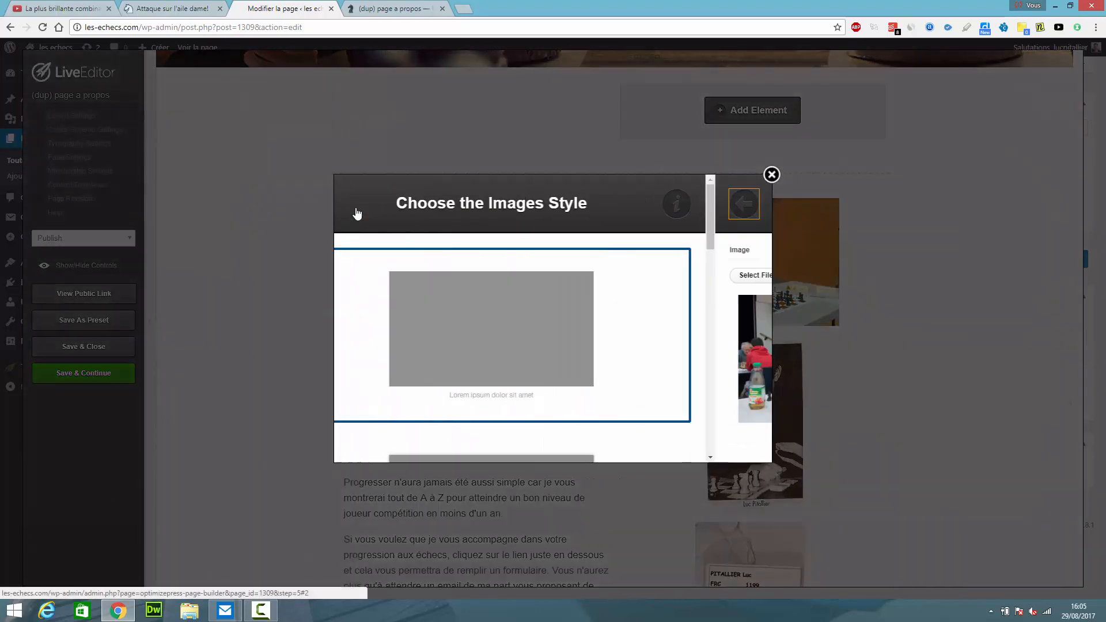
pyautogui.click(360, 205)
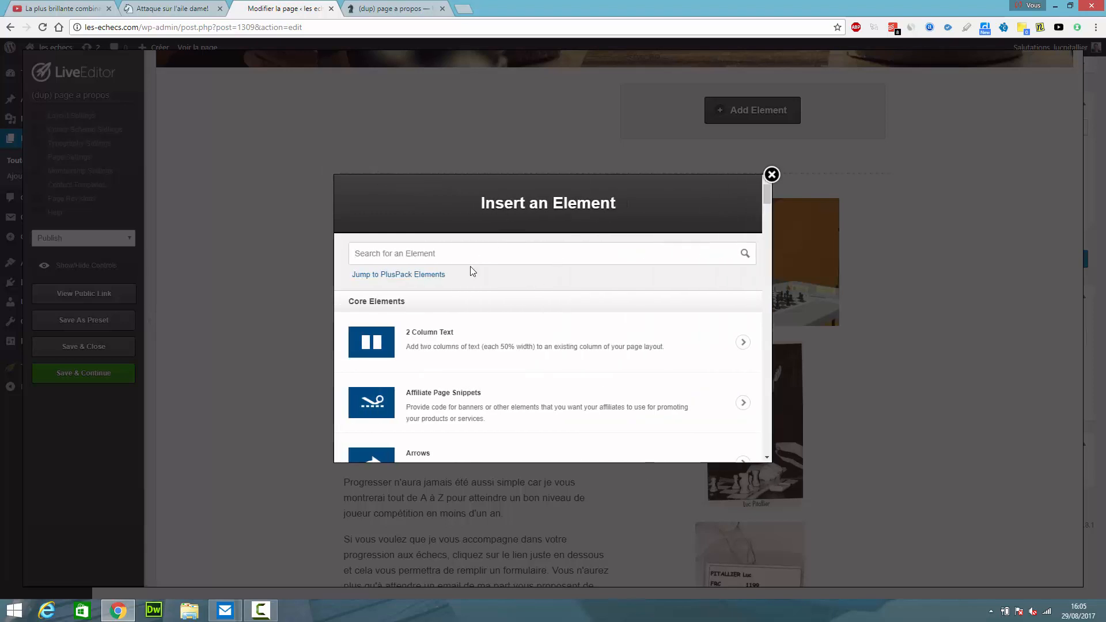
pyautogui.write('image')
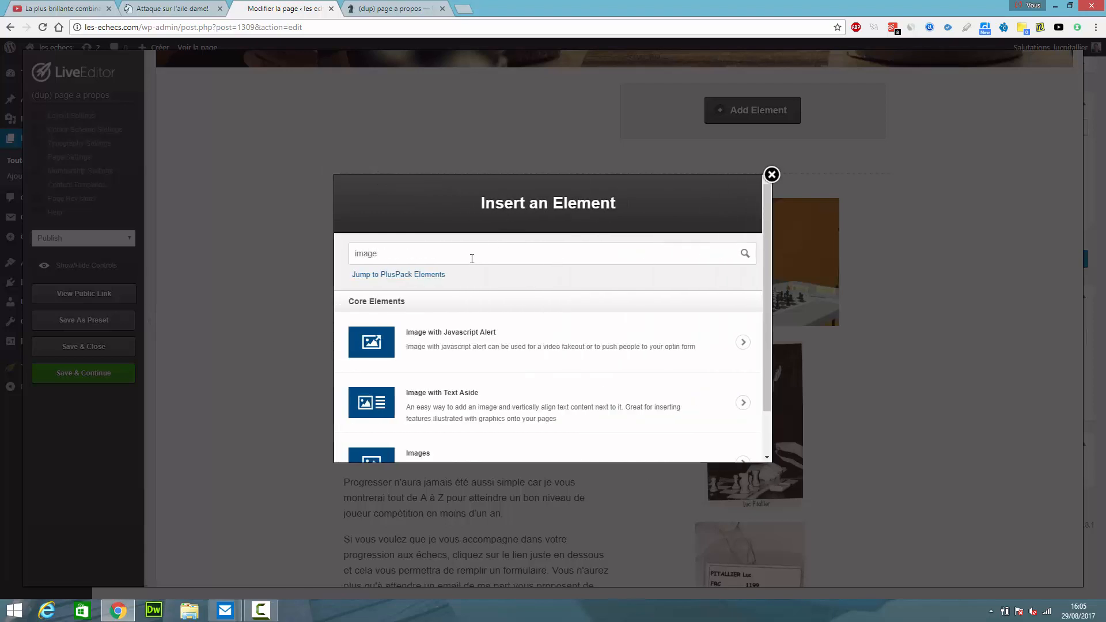
pyautogui.click(433, 445)
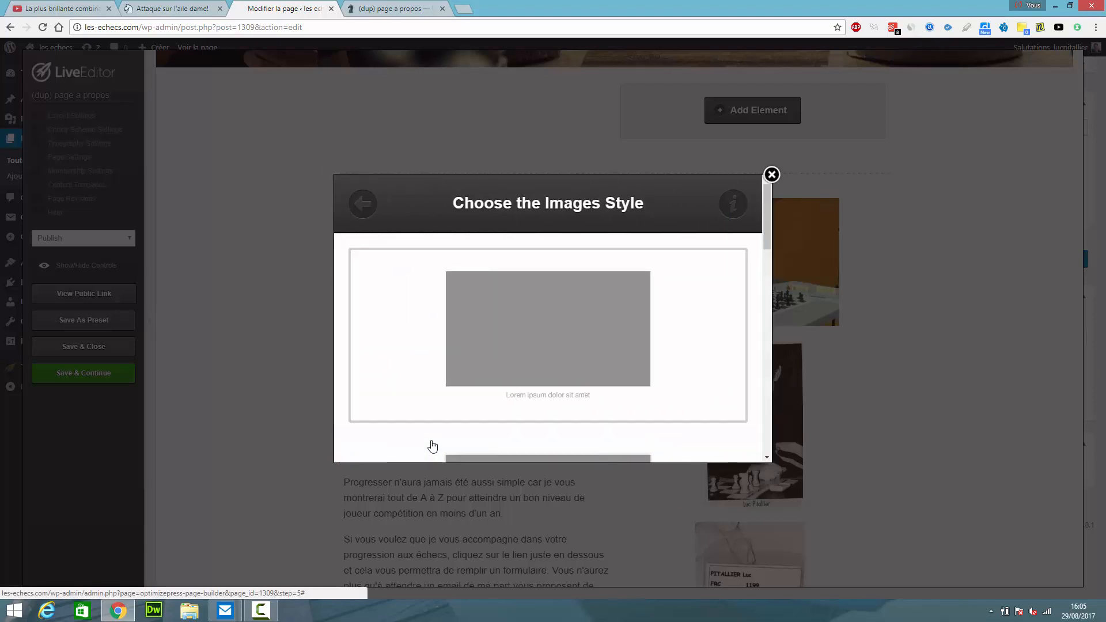
pyautogui.click(469, 365)
# View the media upload options for the blank Images element and close it without choosing a file or inserting it.
pyautogui.click(377, 281)
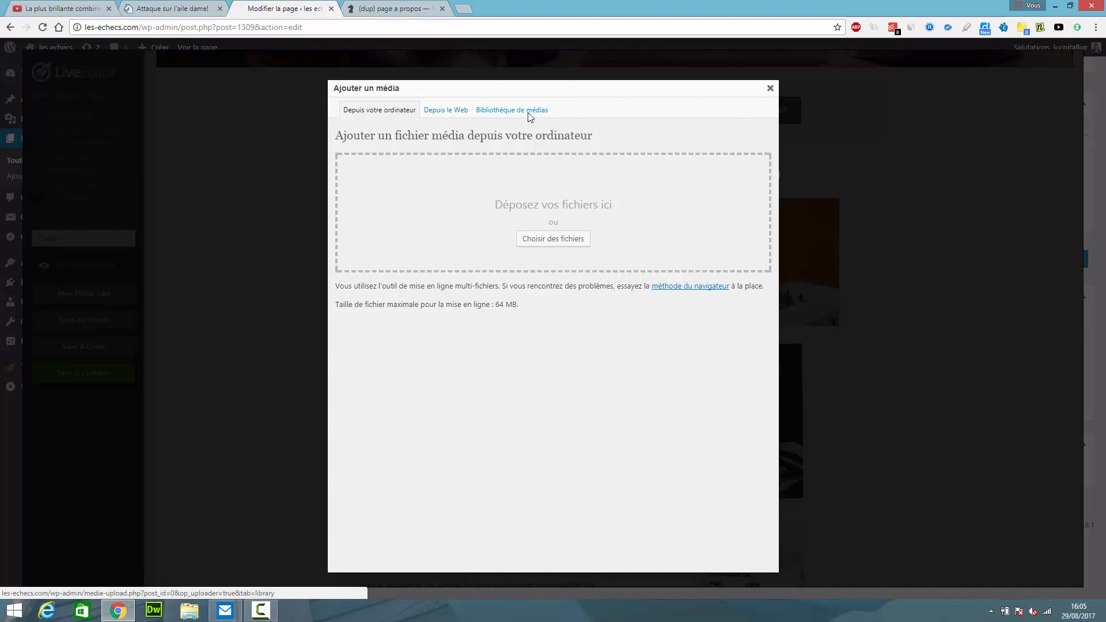
pyautogui.click(771, 89)
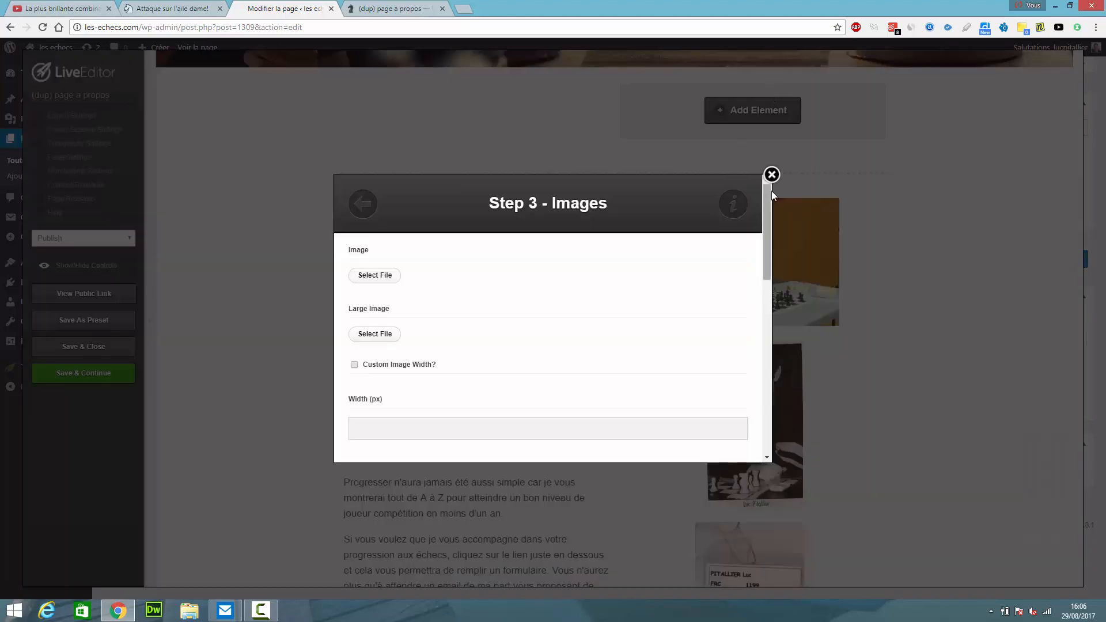
pyautogui.click(772, 174)
pyautogui.scroll(-3, 1084, 372)
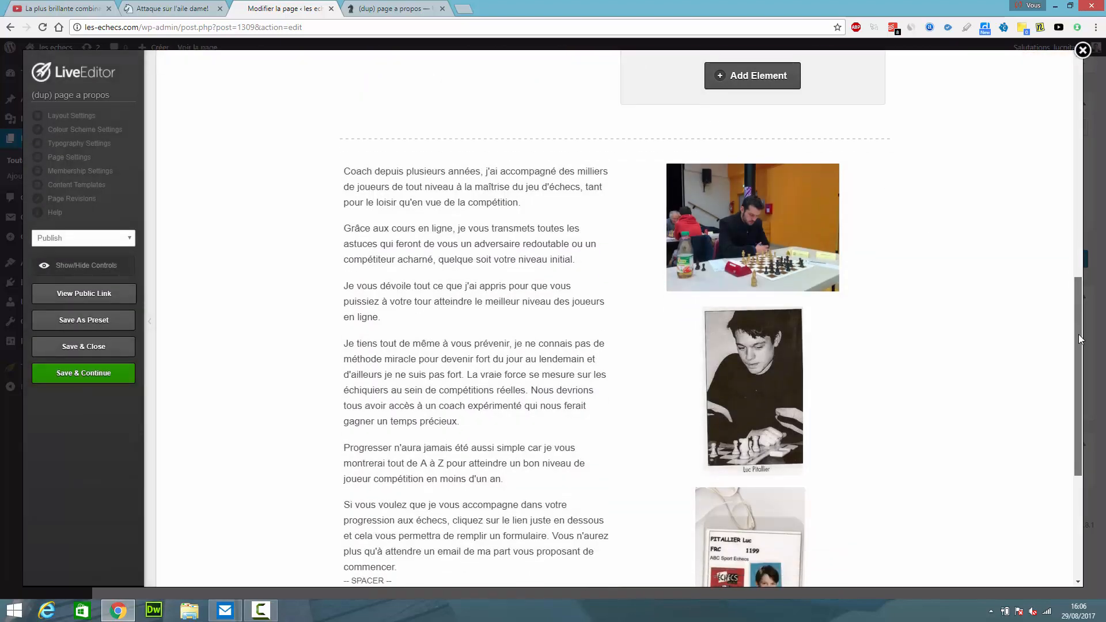
# Open the settings of the Commencez maintenant button and review its text and drop shadow options.
pyautogui.scroll(-3, 1078, 392)
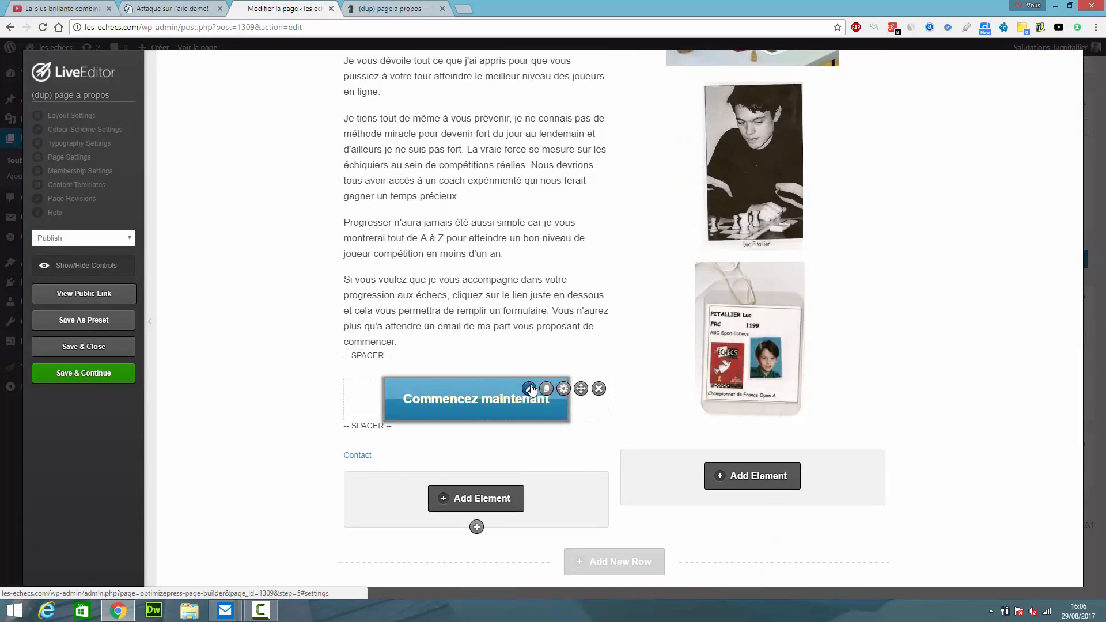
pyautogui.click(532, 391)
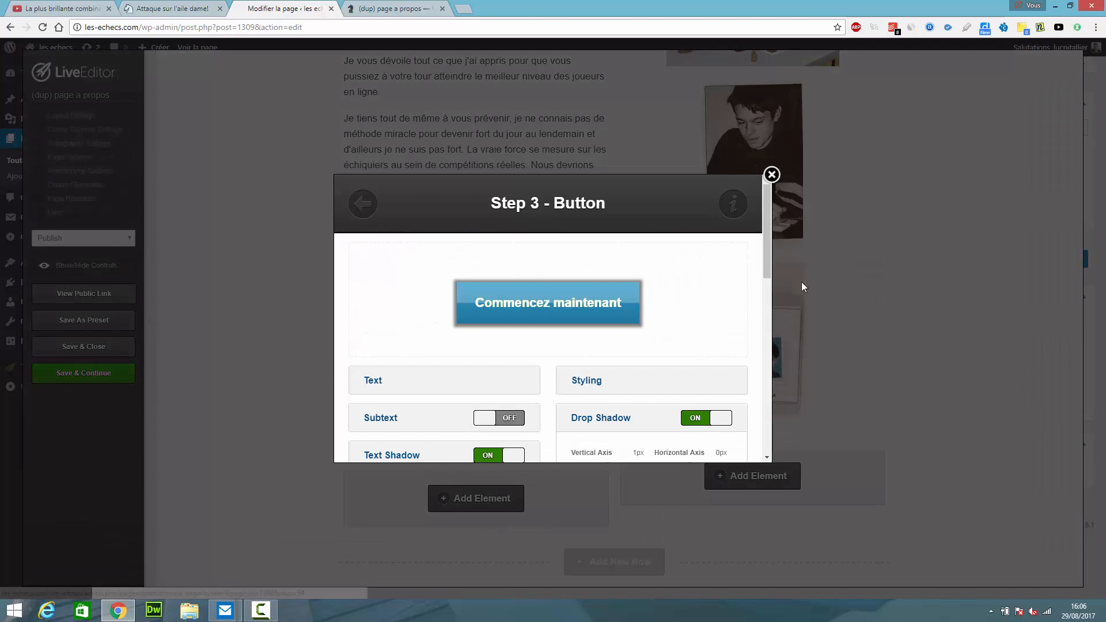
pyautogui.moveTo(767, 267); pyautogui.dragTo(768, 282)
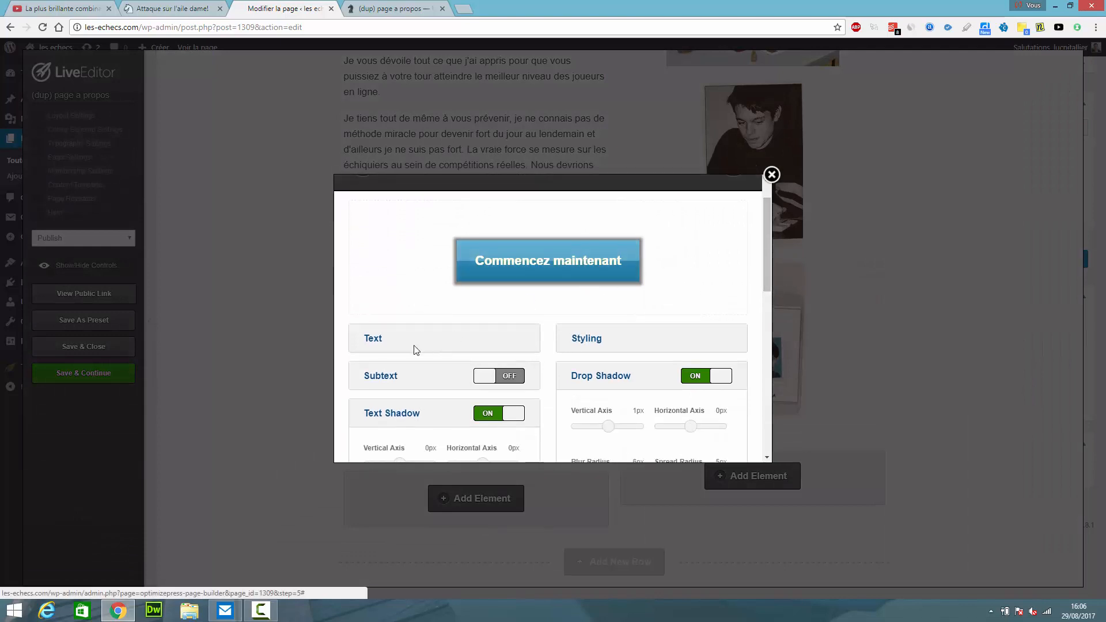
pyautogui.click(378, 346)
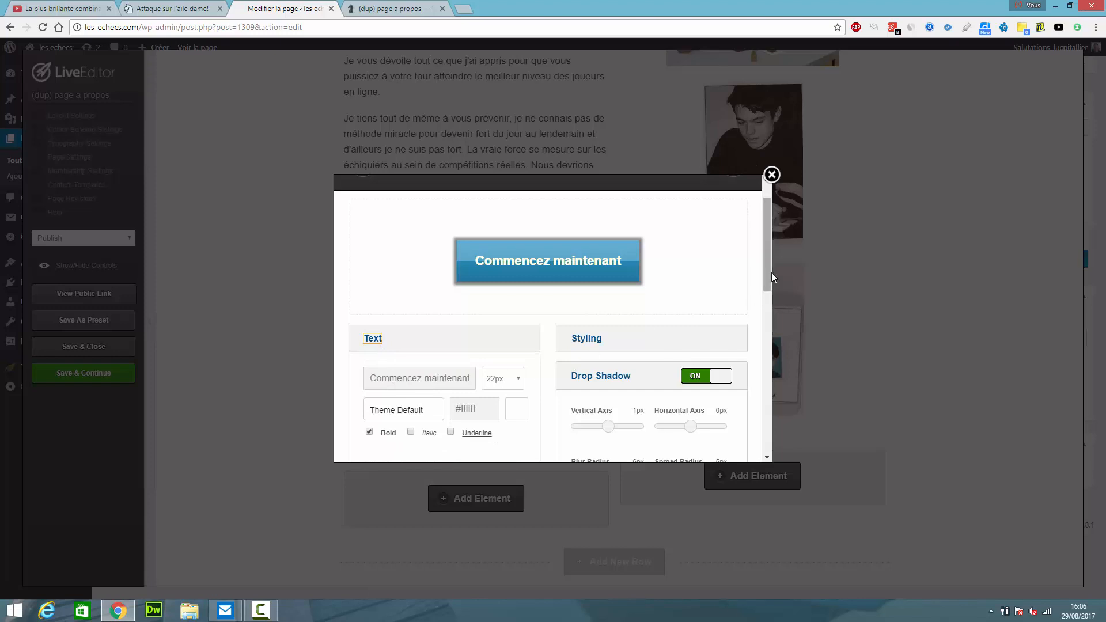
pyautogui.moveTo(768, 272); pyautogui.dragTo(768, 294)
pyautogui.scroll(-1, 771, 295)
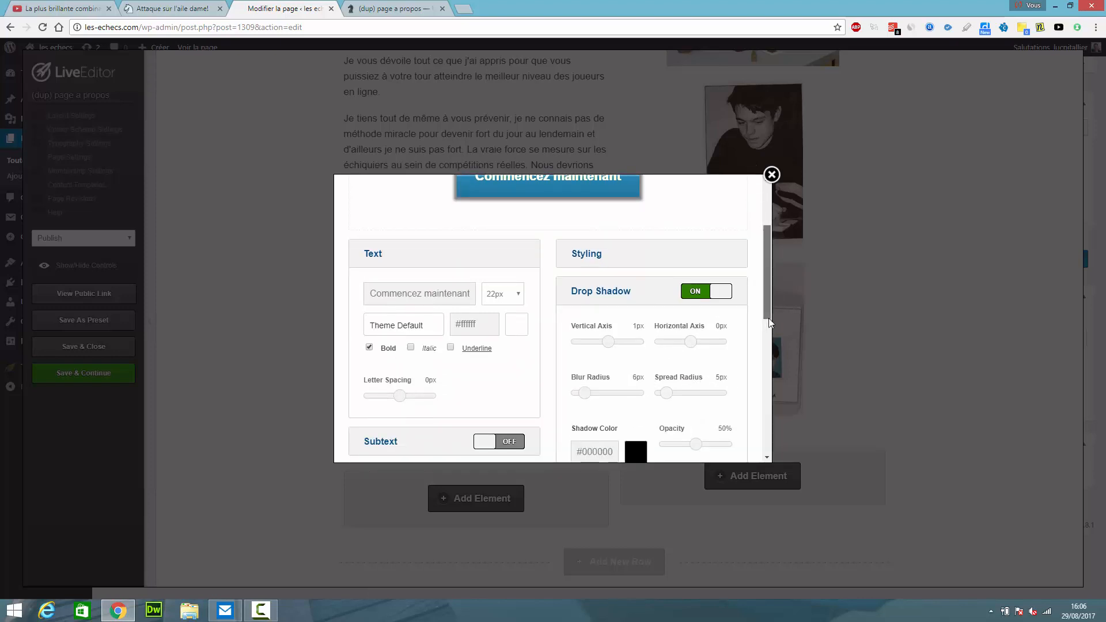
pyautogui.moveTo(768, 318); pyautogui.dragTo(765, 308)
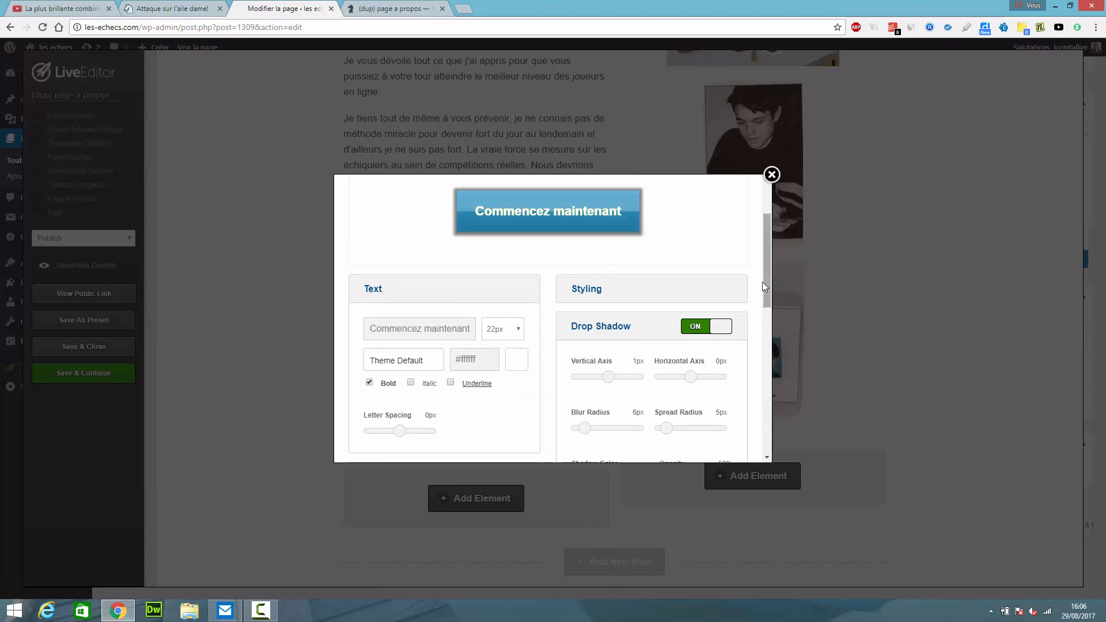
# Check the Commencez maintenant button's link URL and close its settings without changing anything.
pyautogui.moveTo(762, 282); pyautogui.dragTo(757, 462)
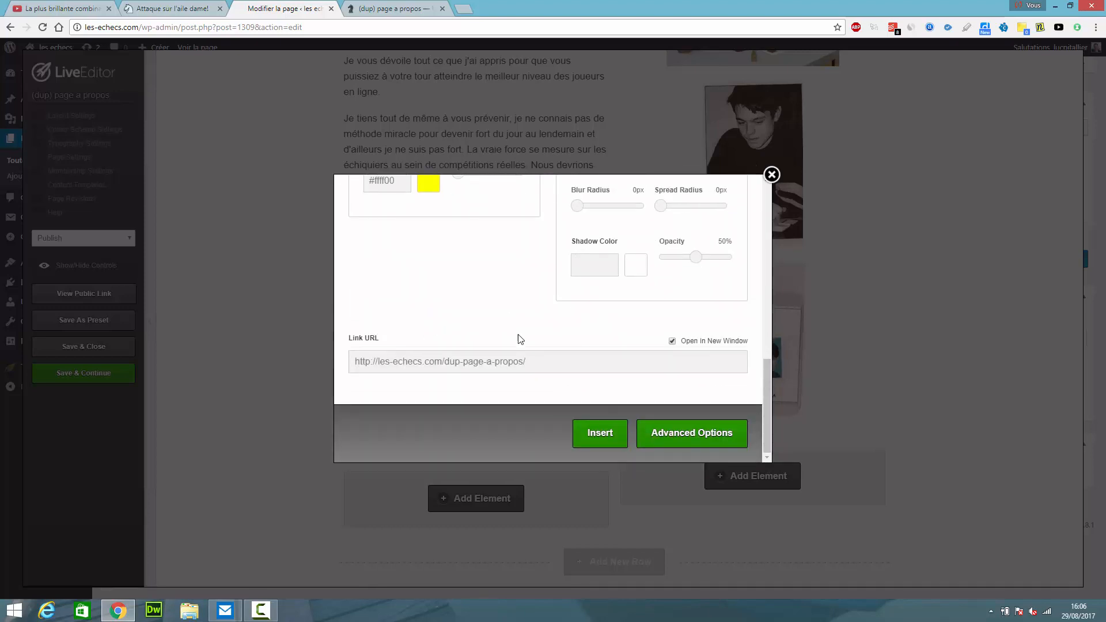
pyautogui.moveTo(526, 362); pyautogui.dragTo(258, 365)
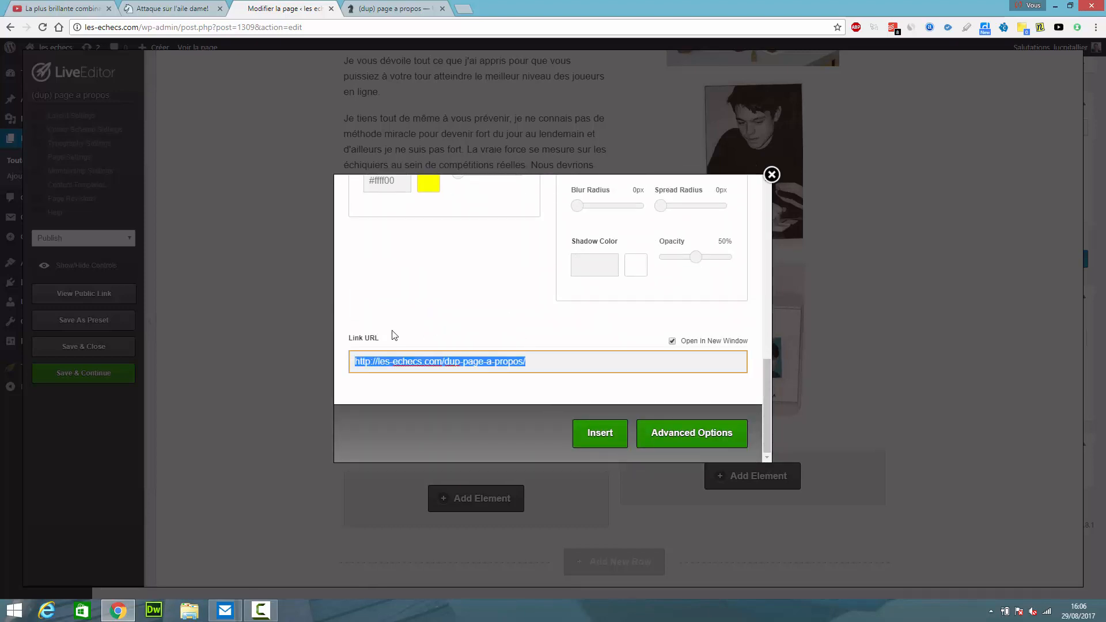
pyautogui.click(540, 364)
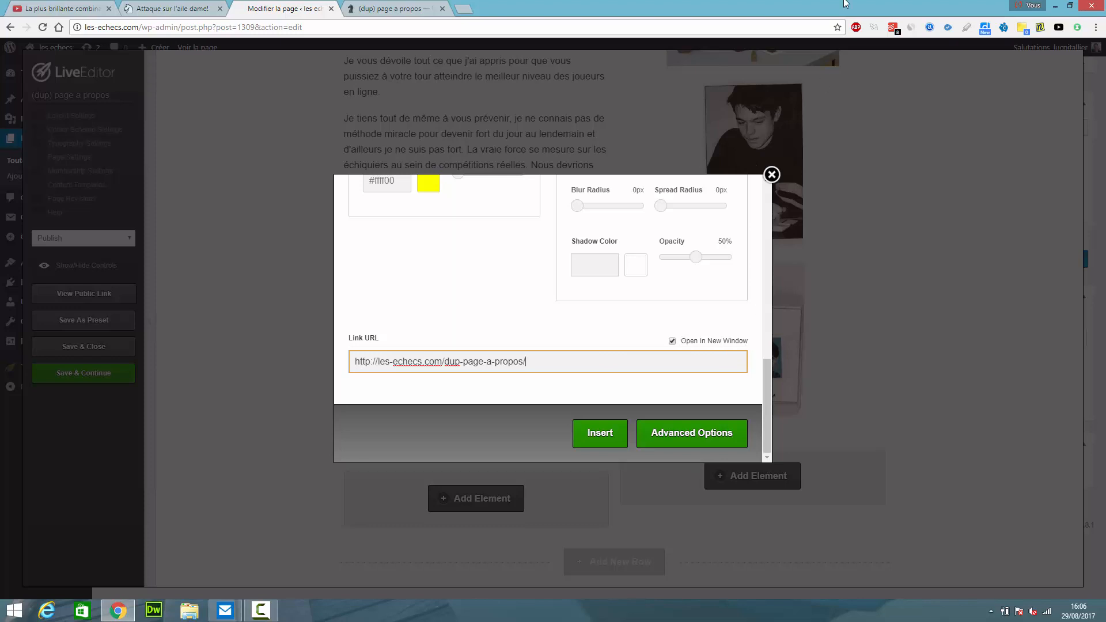
pyautogui.click(771, 174)
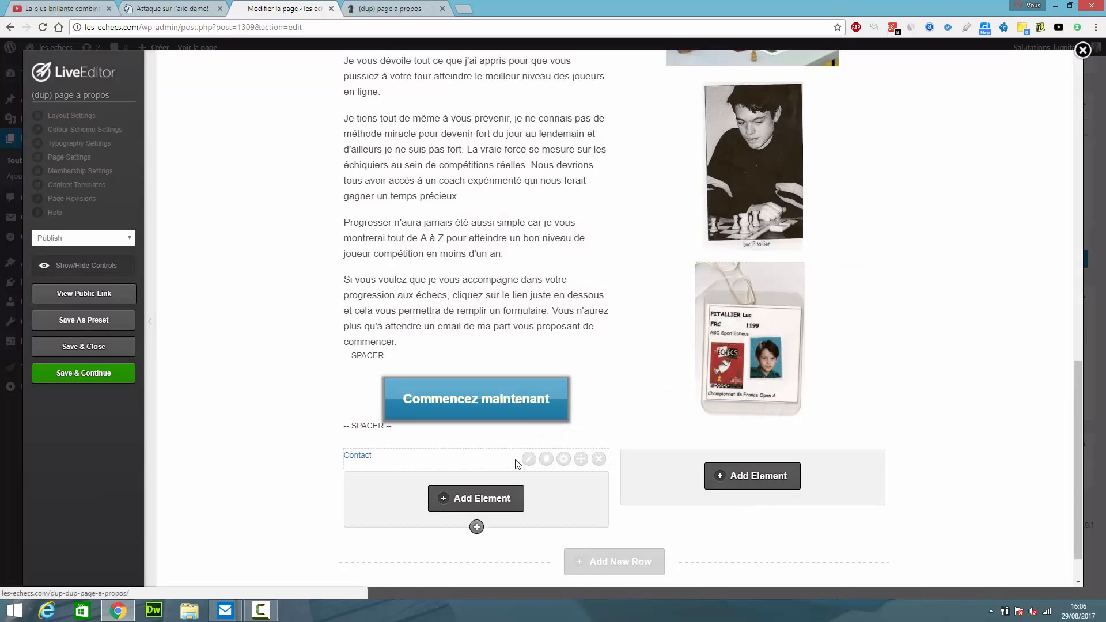
# Open the Contact text block below the button and examine its link address and target in the HTML source.
pyautogui.click(528, 459)
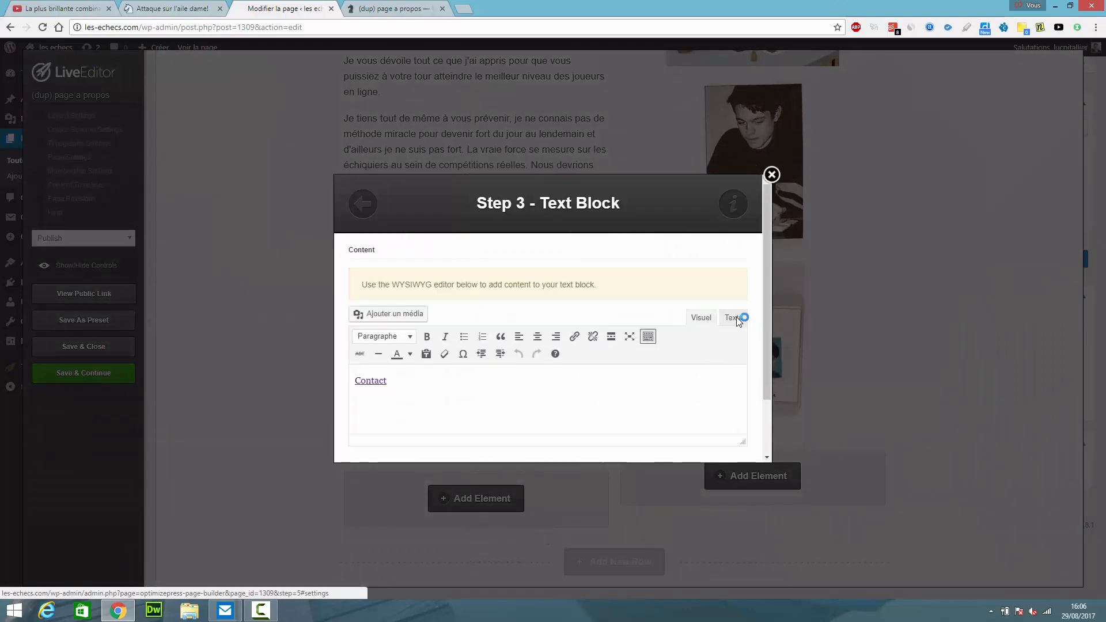
pyautogui.click(735, 318)
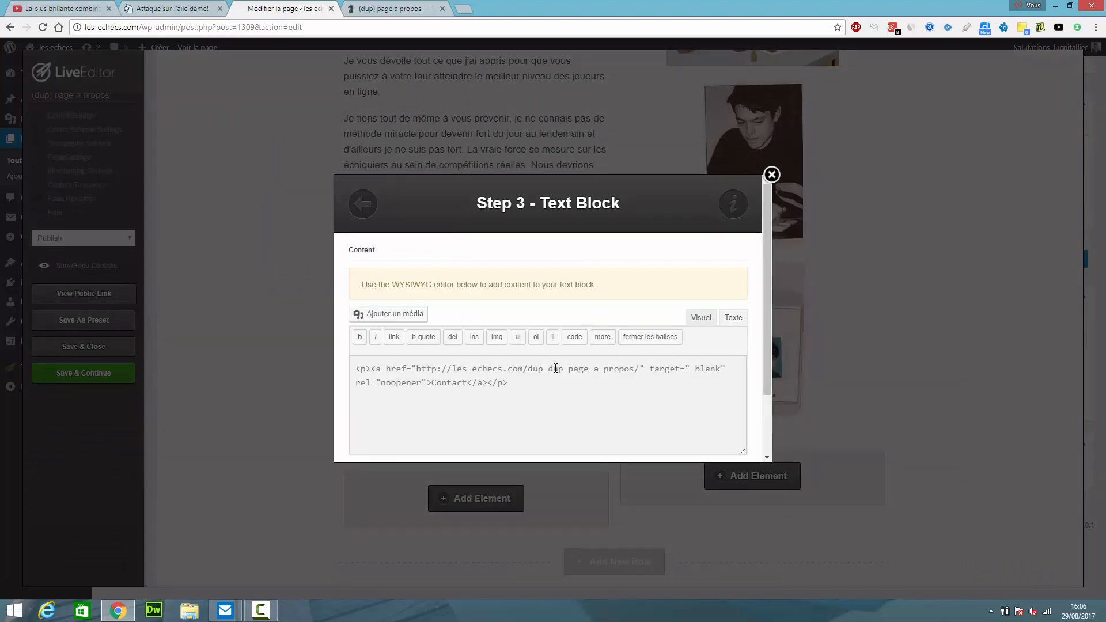
pyautogui.click(731, 367)
pyautogui.click(646, 367)
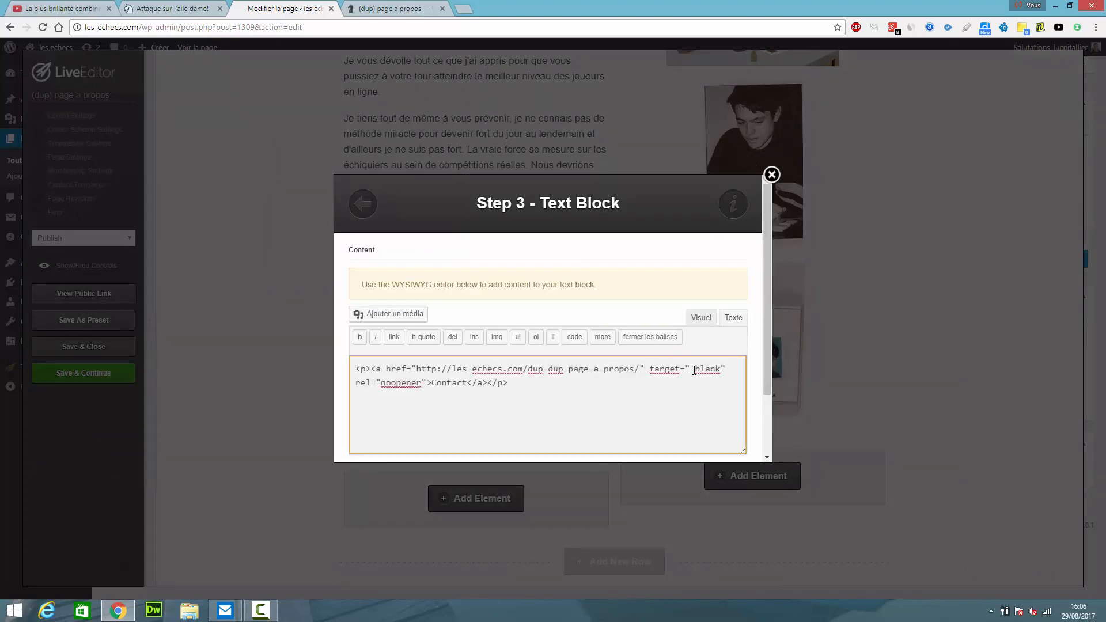
# Examine the Contact link's options in the visual editor, then close the link dialog and text block without changes.
pyautogui.click(701, 318)
pyautogui.click(374, 380)
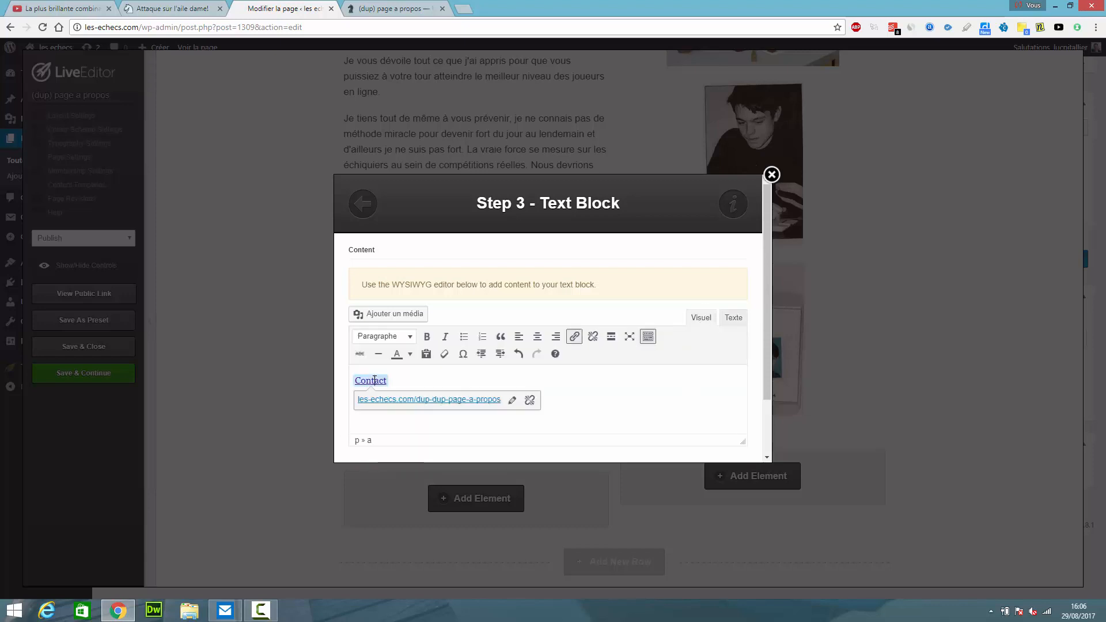
pyautogui.click(512, 401)
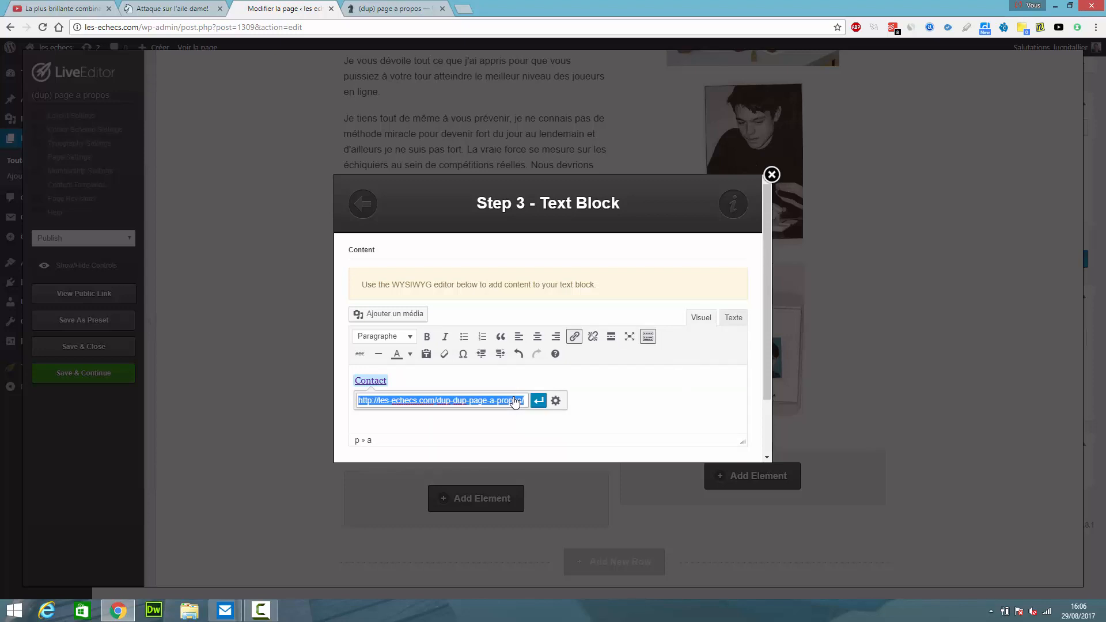
pyautogui.click(556, 401)
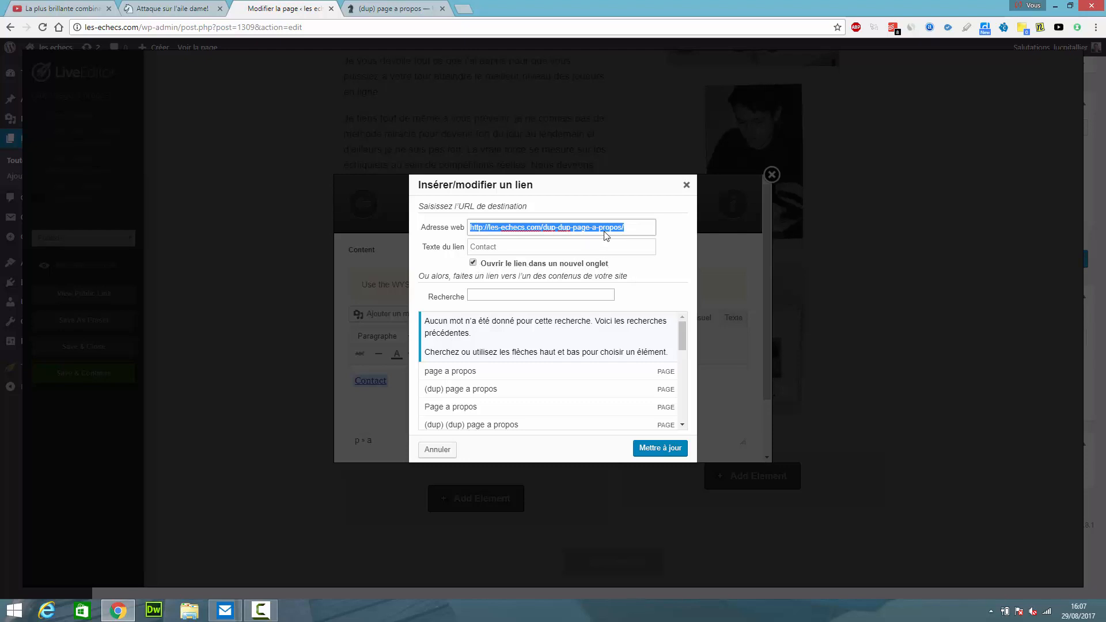
pyautogui.click(686, 185)
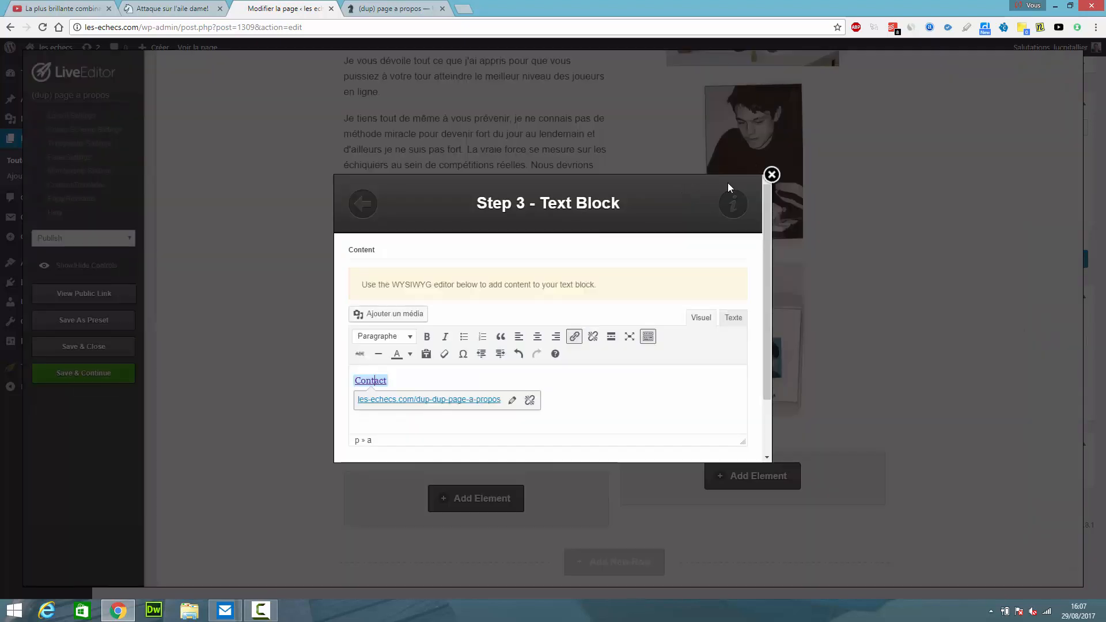
pyautogui.click(771, 175)
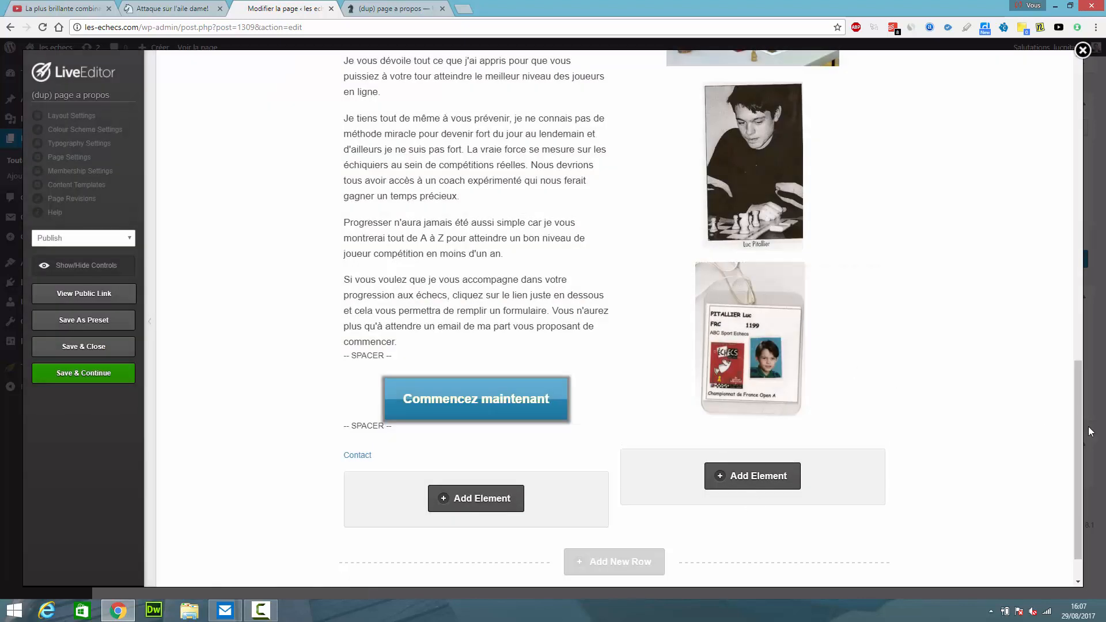
# View the public page and test both its Commencez maintenant button and its Contact link.
pyautogui.click(69, 297)
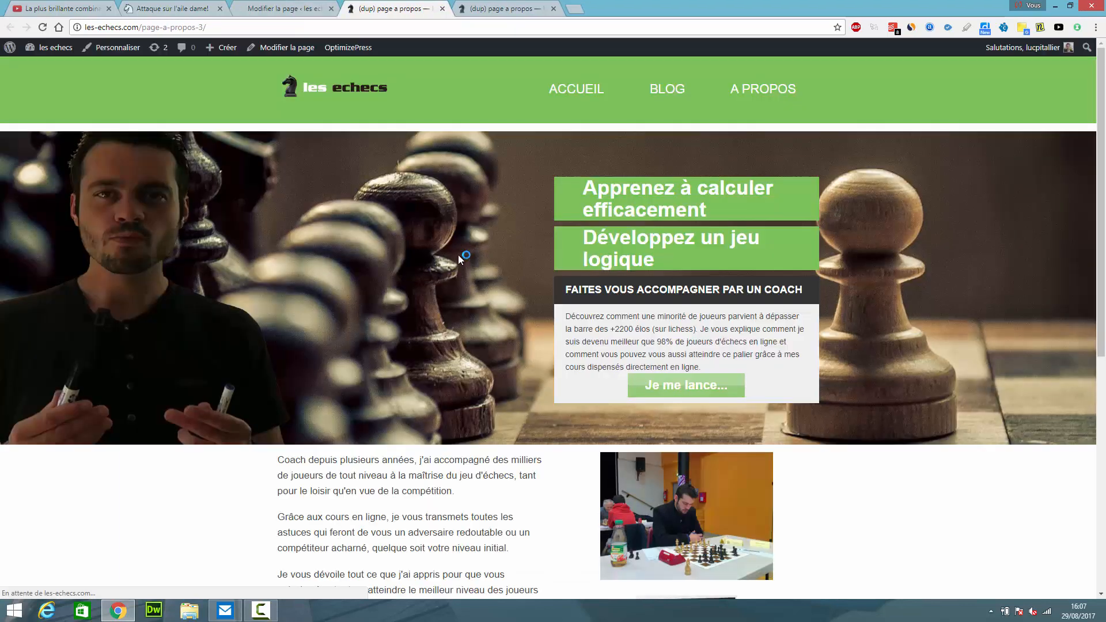
pyautogui.moveTo(1101, 229); pyautogui.dragTo(1099, 542)
pyautogui.click(455, 493)
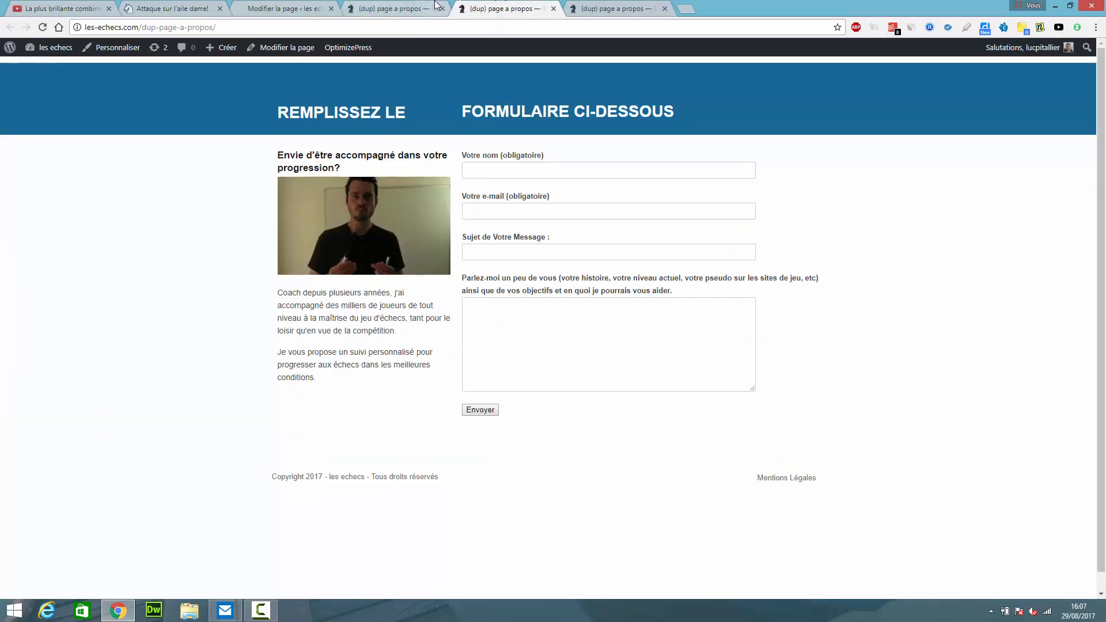
pyautogui.click(404, 8)
pyautogui.click(291, 546)
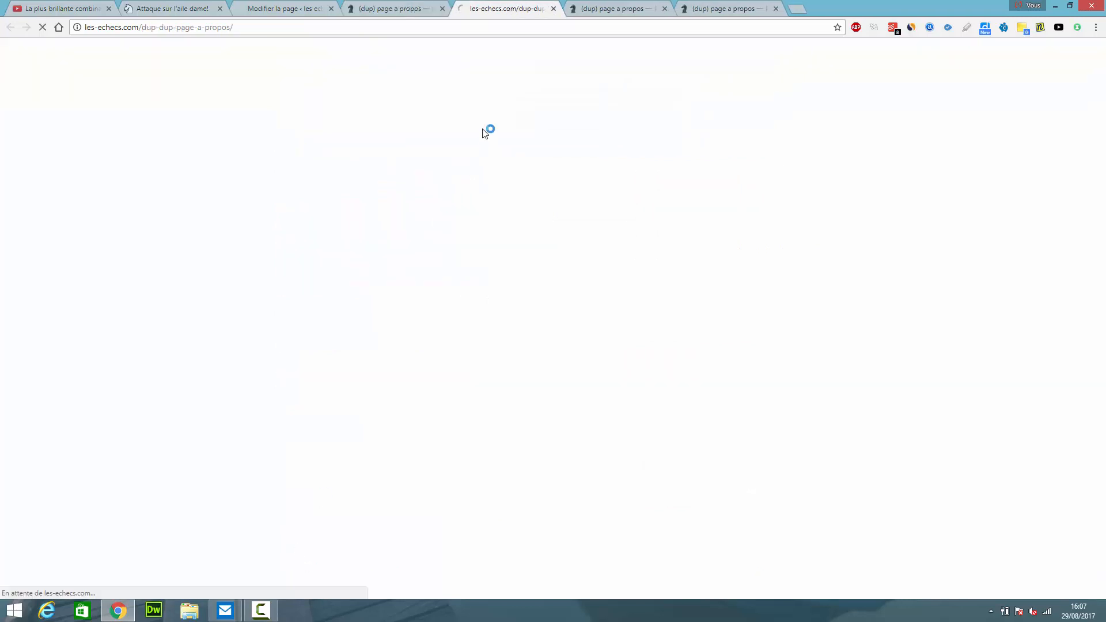
# Compare the pages opened by the button and the Contact link, and go back to the public about page.
pyautogui.click(594, 10)
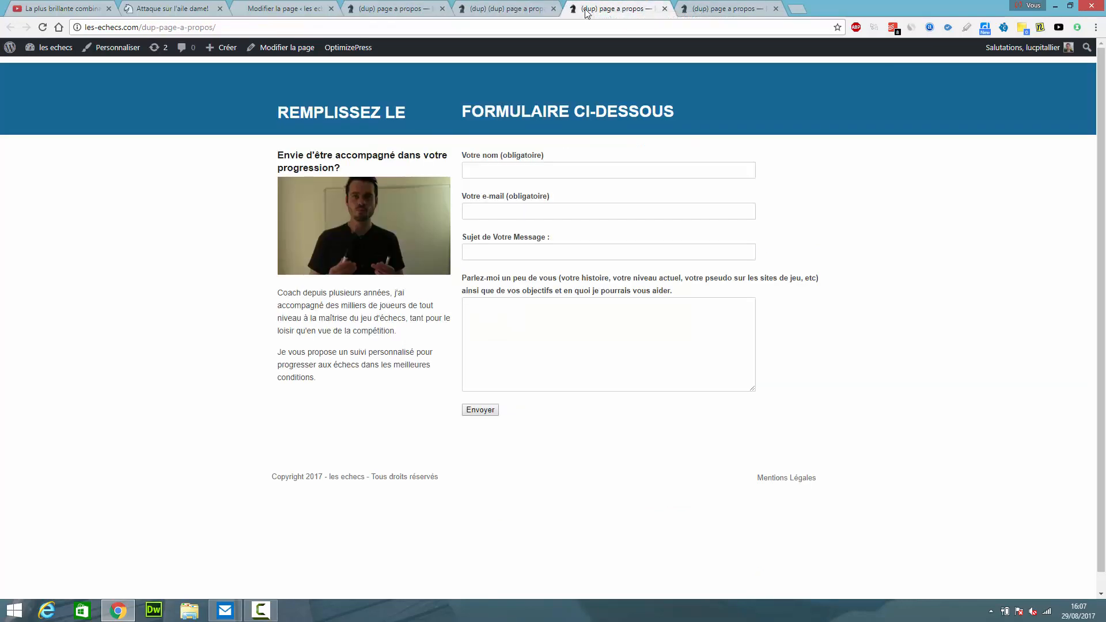
pyautogui.moveTo(588, 11)
pyautogui.mouseDown()
pyautogui.moveTo(512, 4)
pyautogui.moveTo(576, 8)
pyautogui.mouseUp()
pyautogui.click(499, 10)
pyautogui.click(397, 3)
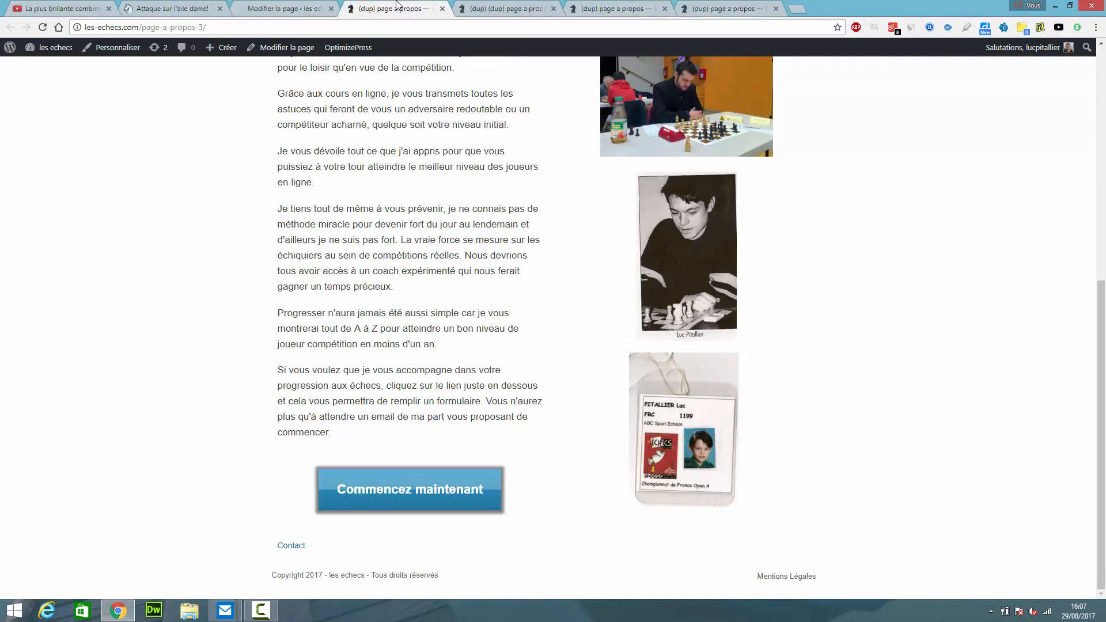
# Return to the Live Editor of the (dup) page a propos and view the rows beneath its header.
pyautogui.click(298, 15)
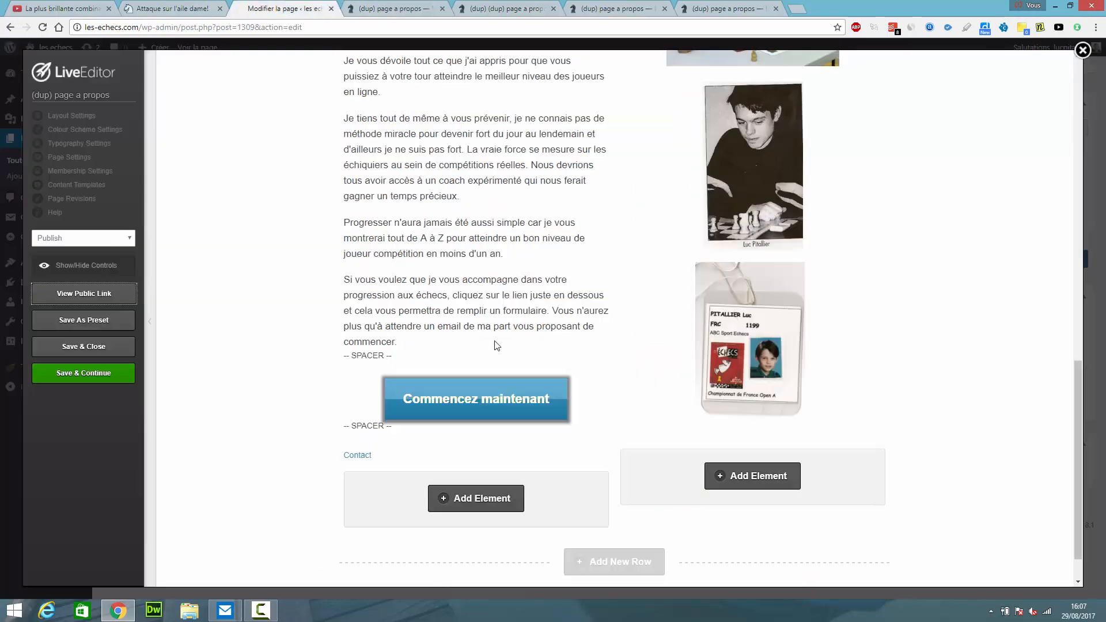
pyautogui.moveTo(1081, 439); pyautogui.dragTo(1088, 120)
pyautogui.moveTo(1009, 187)
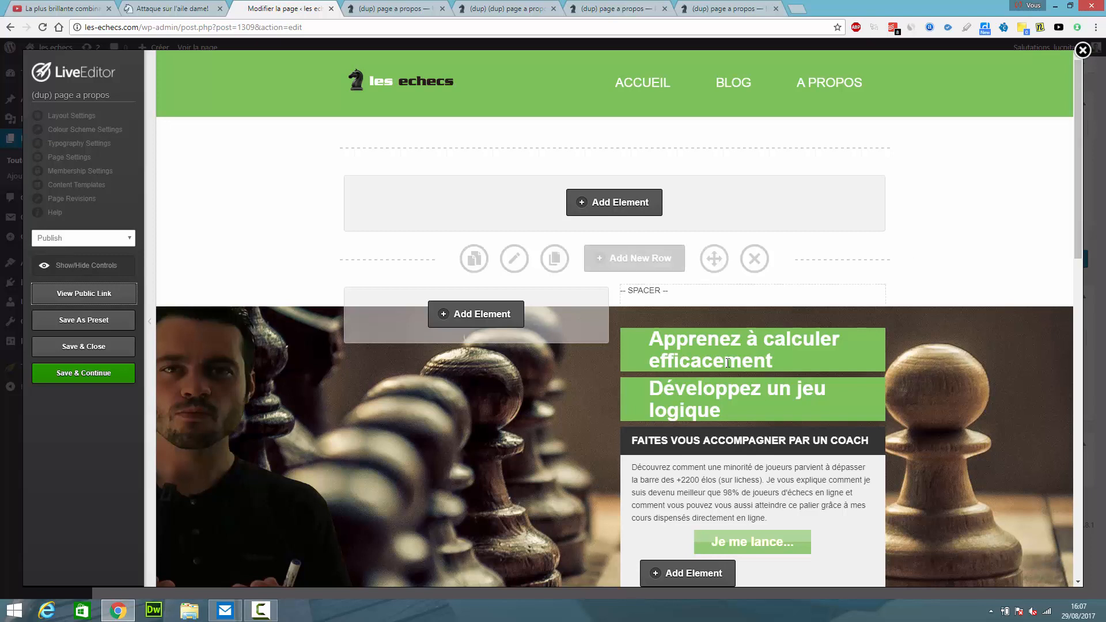
pyautogui.click(260, 616)
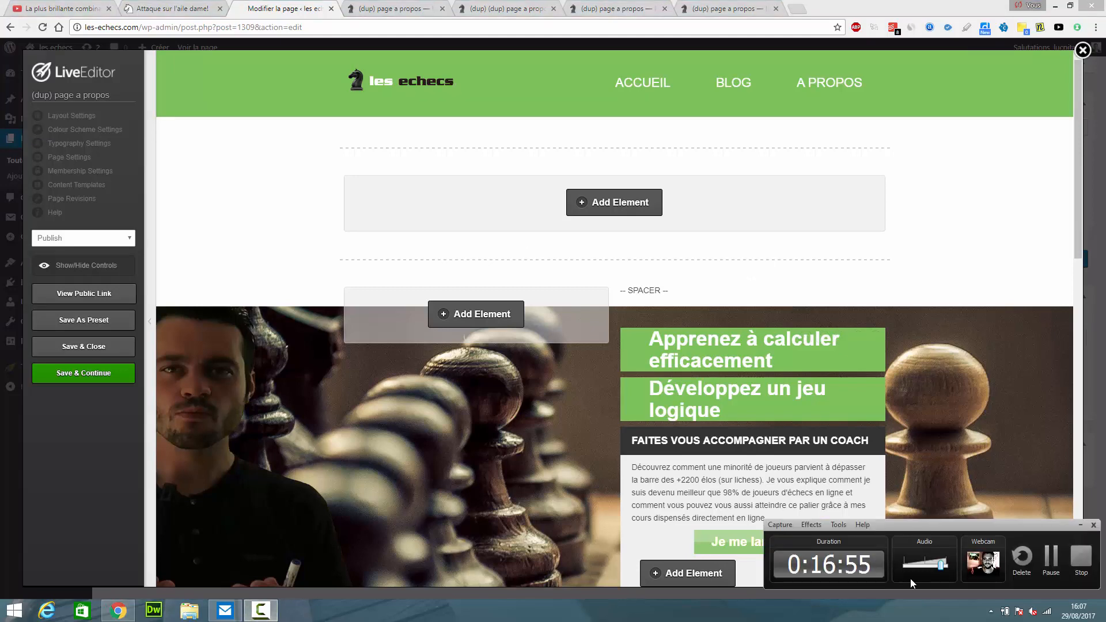